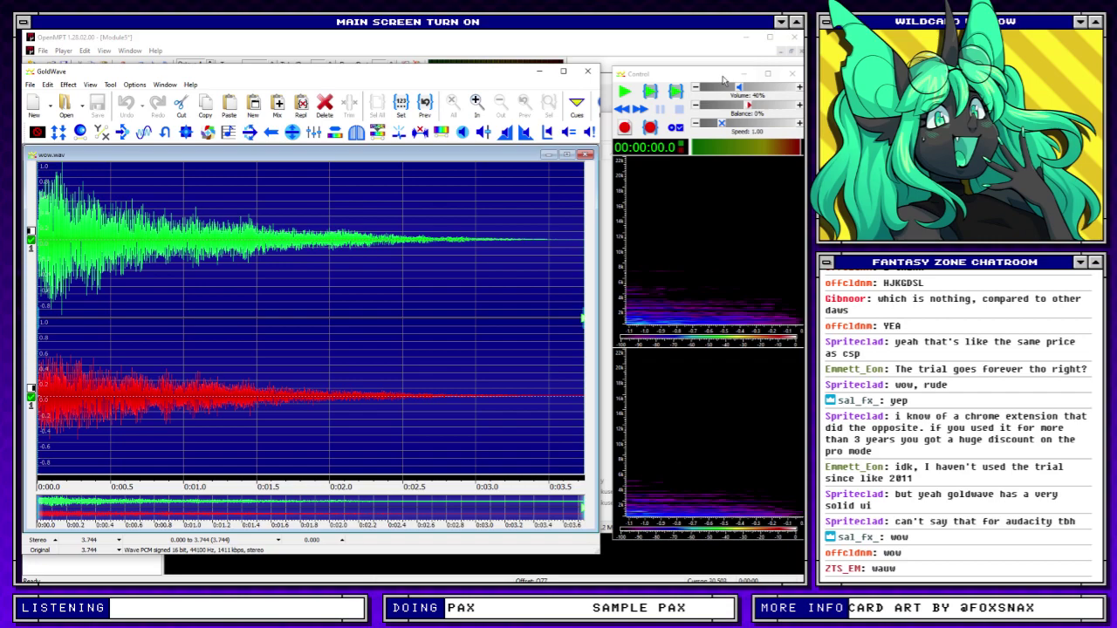
# Close wow.wav and create a new stereo sound at 44100 Hz with a length of one second
pyautogui.click(585, 155)
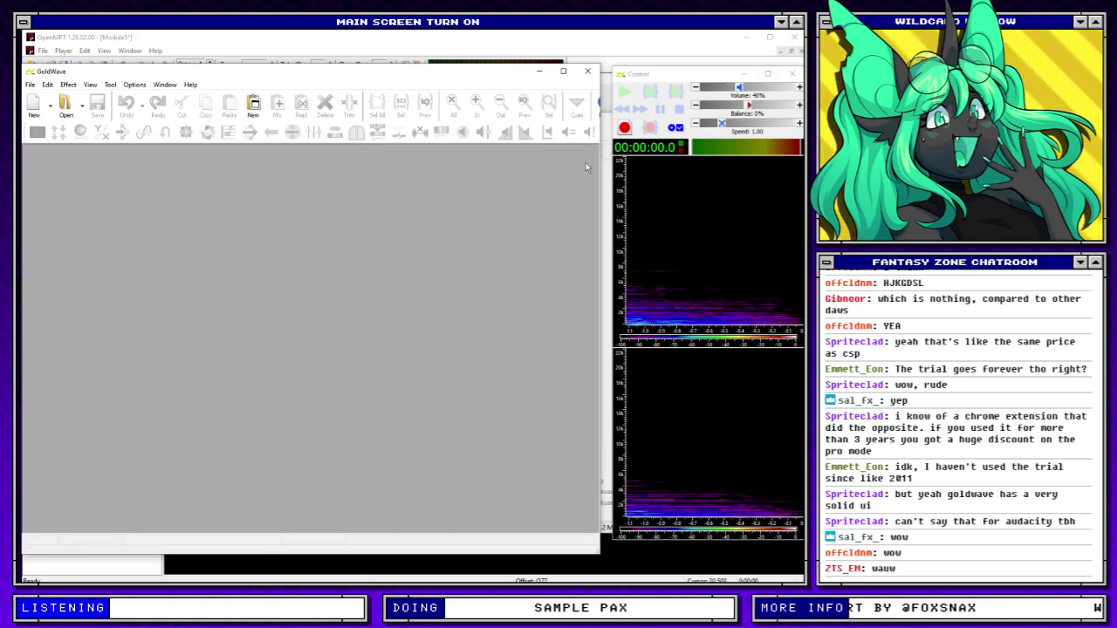
pyautogui.click(41, 110)
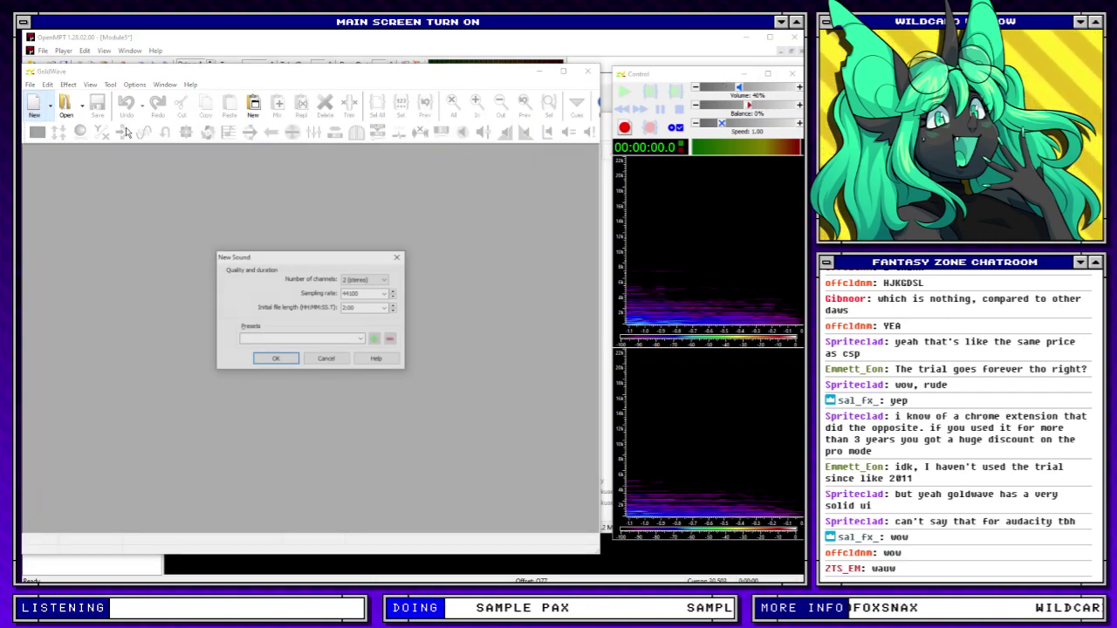
pyautogui.click(385, 308)
pyautogui.click(359, 322)
pyautogui.click(276, 359)
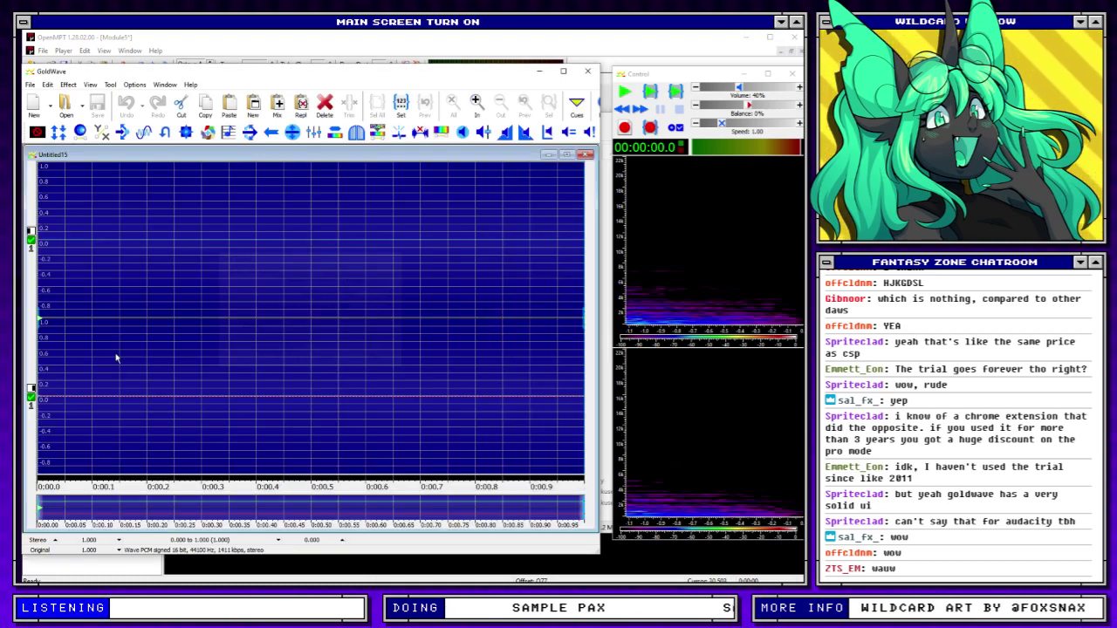
# Draw a freehand waveform in both channels of the blank sound, spanning about 0.012 to 0.025 seconds
pyautogui.rightClick(54, 230)
pyautogui.rightClick(68, 209)
pyautogui.click(97, 228)
pyautogui.hotkey('shift', 's')
pyautogui.moveTo(153, 301); pyautogui.dragTo(286, 310)
pyautogui.hotkey('shift', 's')
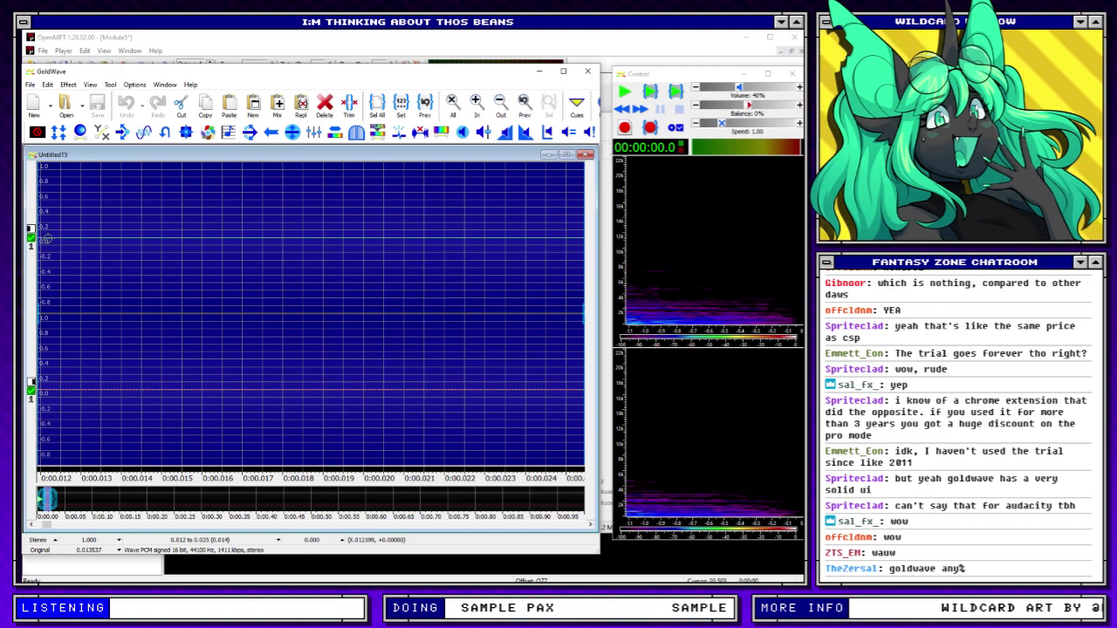
pyautogui.moveTo(47, 238); pyautogui.dragTo(593, 199)
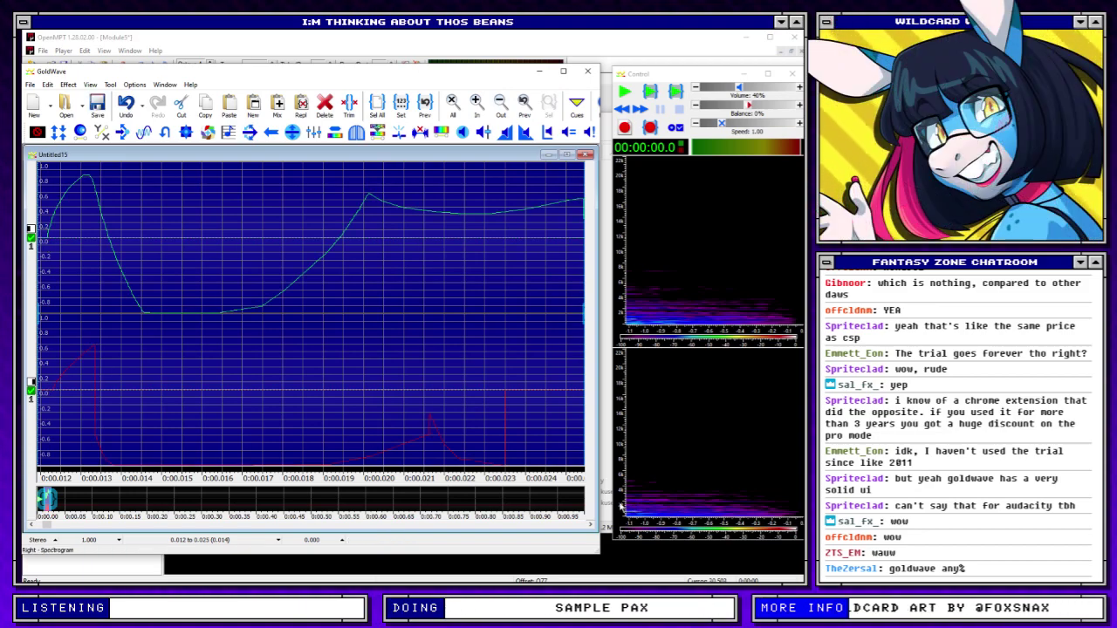
# Trim the sound to the hand-drawn section and paste repeated copies of it to a length of about 0.16 seconds
pyautogui.click(357, 105)
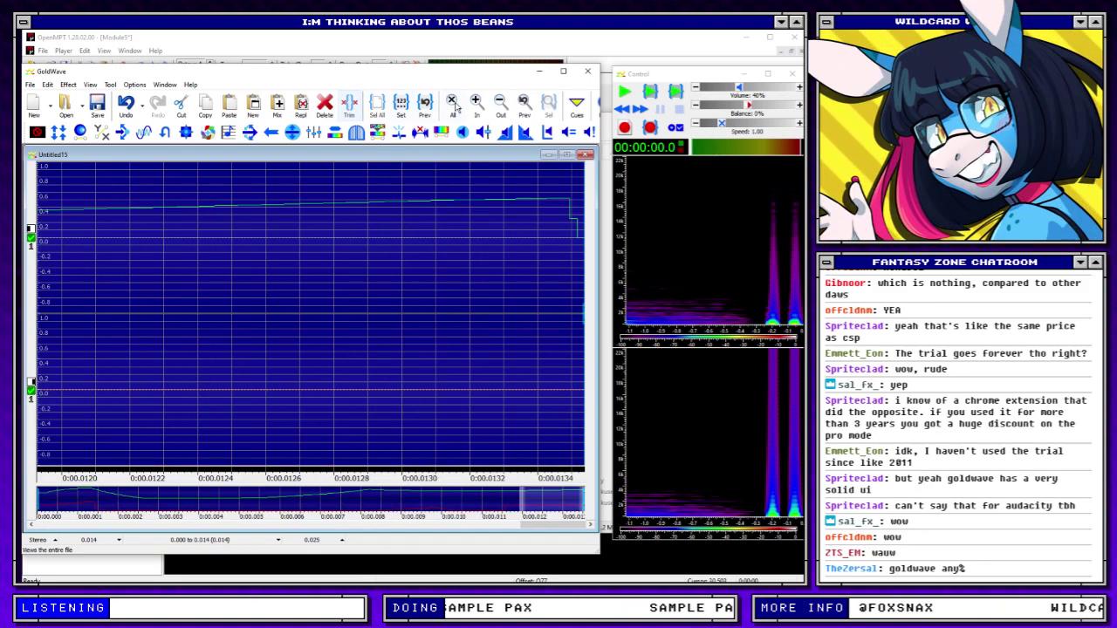
pyautogui.click(451, 104)
pyautogui.hotkey('ctrl', 'v')
pyautogui.hotkey('ctrl', 'v')
pyautogui.hotkey('ctrl', 'v')
pyautogui.hotkey('ctrl', 'v')
pyautogui.hotkey('ctrl', 'v')
pyautogui.hotkey('ctrl', 'v')
pyautogui.hotkey('ctrl', 'v')
pyautogui.hotkey('ctrl', 'v')
pyautogui.click(452, 109)
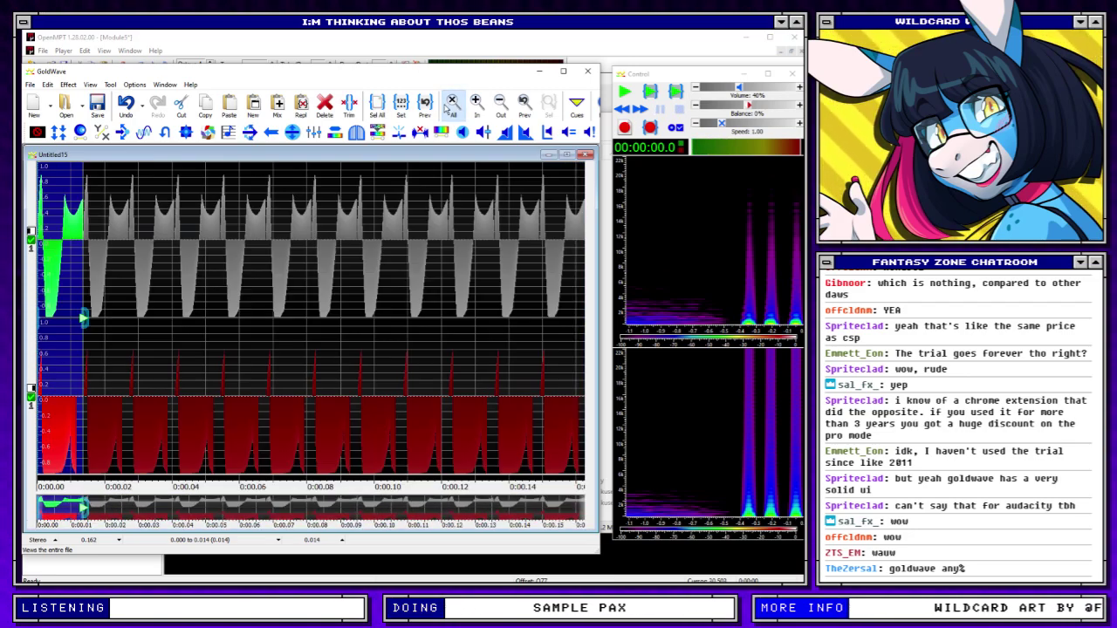
# Copy the entire repeated waveform and paste it several more times to lengthen the sound to about 0.81 seconds
pyautogui.hotkey('ctrl', 'a')
pyautogui.hotkey('ctrl', 'c')
pyautogui.hotkey('ctrl', 'v')
pyautogui.hotkey('ctrl', 'v')
pyautogui.click(451, 105)
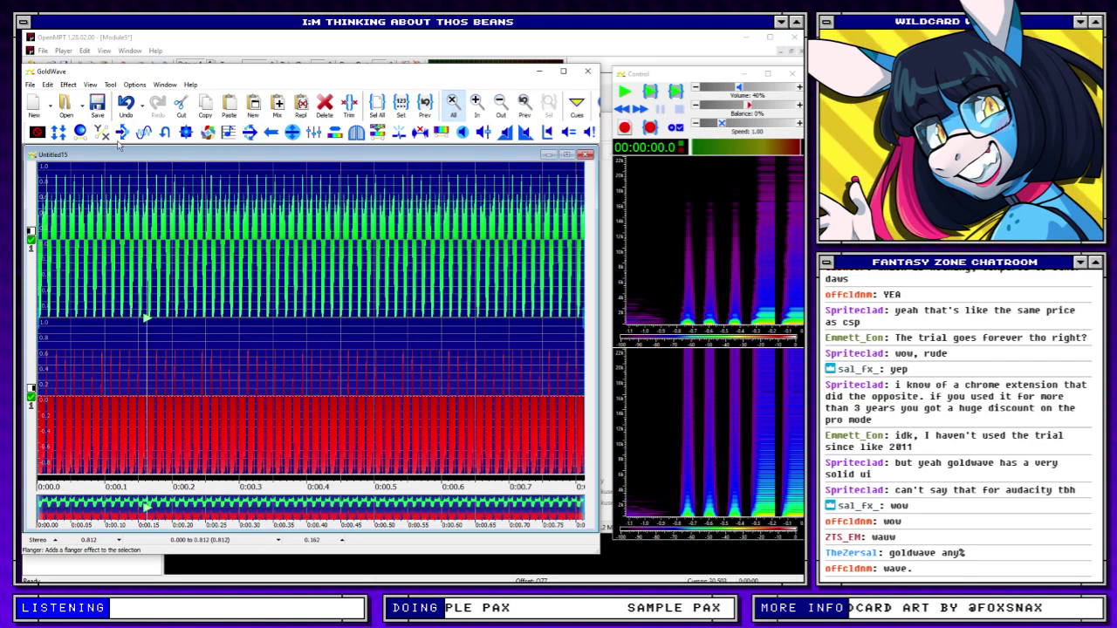
# Stretch the sound with the Time effect at 44.9704% using Similarity, window size 134.4 ms, search range 59.51 ms and overlap 53%, and play it
pyautogui.click(69, 84)
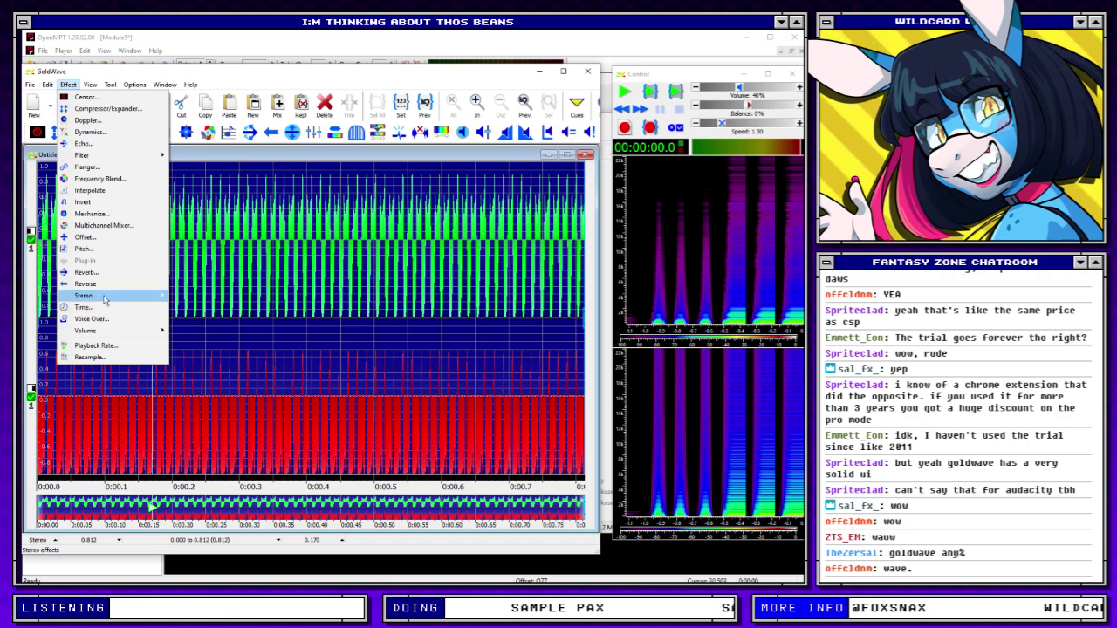
pyautogui.click(87, 307)
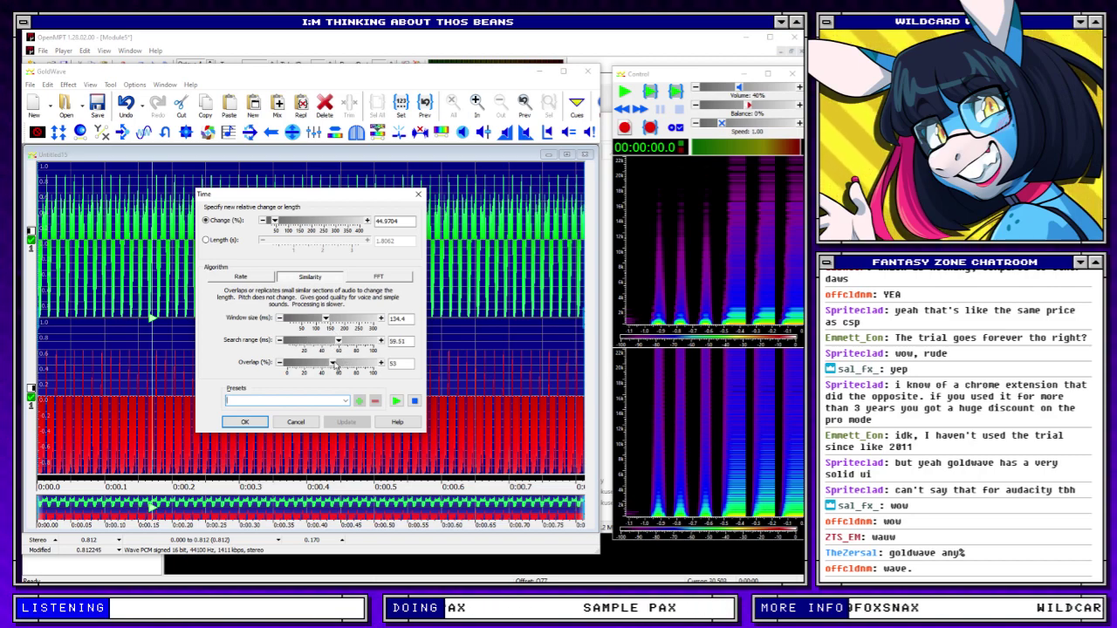
pyautogui.press('Return')
pyautogui.press('space')
pyautogui.click(457, 107)
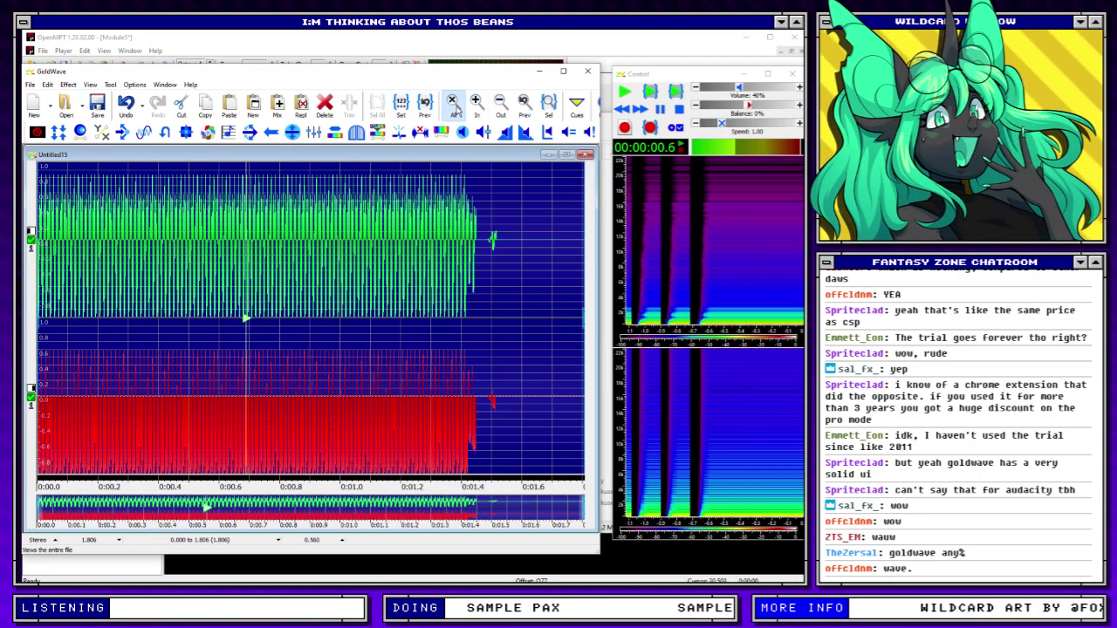
# Insert three copies of an excerpt about 0.12 seconds long at the start of the stretched sound
pyautogui.click(469, 319)
pyautogui.hotkey('ctrl', 'a')
pyautogui.hotkey('ctrl', 'v')
pyautogui.hotkey('ctrl', 'v')
pyautogui.hotkey('ctrl', 'v')
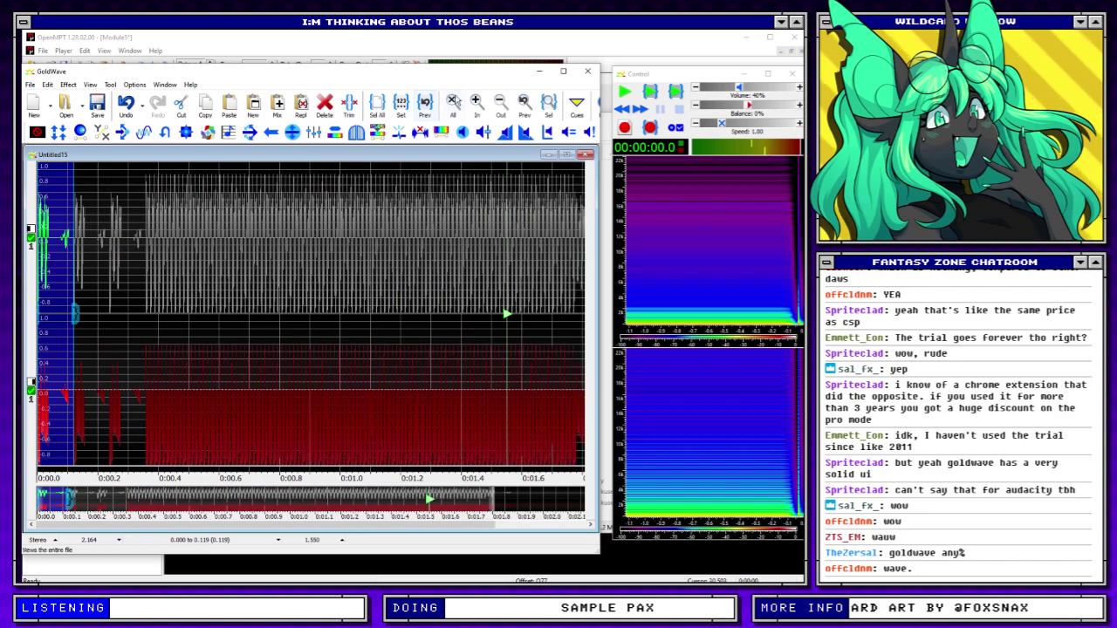
# Copy an excerpt about 0.1 seconds long from near the start, paste it into the sound and play the whole file
pyautogui.click(456, 103)
pyautogui.moveTo(98, 251); pyautogui.dragTo(124, 241)
pyautogui.hotkey('ctrl', 'c')
pyautogui.hotkey('ctrl', 'a')
pyautogui.hotkey('ctrl', 'v')
pyautogui.click(456, 108)
pyautogui.hotkey('ctrl', 'a')
pyautogui.press('space')
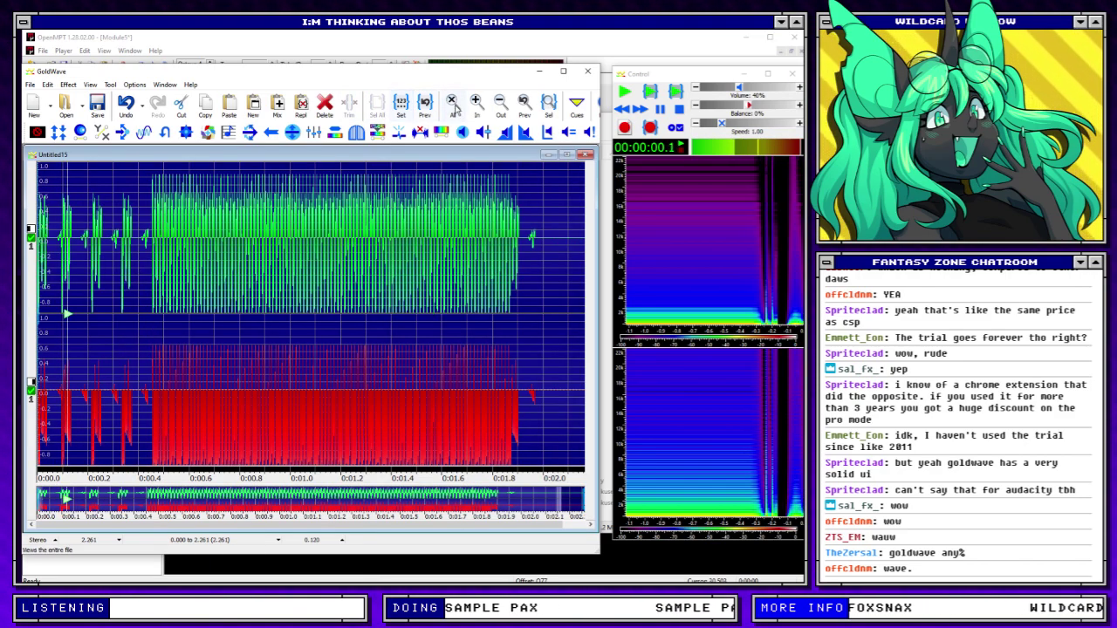
# Copy the short excerpt after the long tone and paste it three times at about 0.64 seconds, splitting the tone
pyautogui.click(68, 84)
pyautogui.moveTo(343, 224); pyautogui.dragTo(383, 229)
pyautogui.moveTo(500, 232); pyautogui.dragTo(522, 232)
pyautogui.click(152, 221)
pyautogui.click(194, 217)
pyautogui.hotkey('ctrl', 'v')
pyautogui.hotkey('ctrl', 'v')
pyautogui.hotkey('ctrl', 'v')
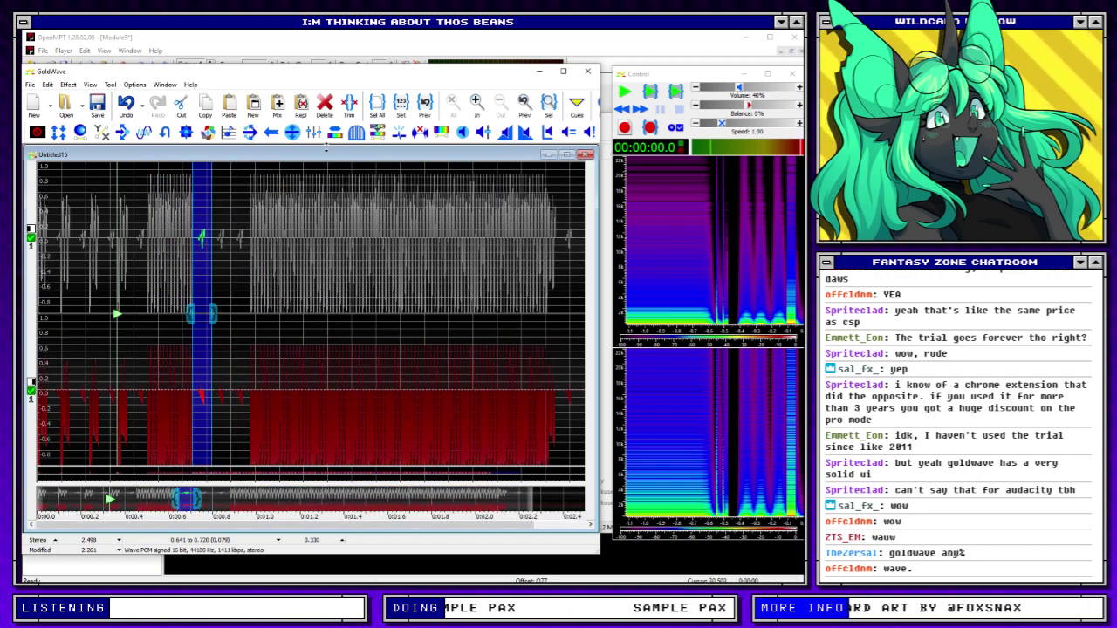
pyautogui.hotkey('ctrl', 'a')
pyautogui.click(455, 104)
pyautogui.click(72, 103)
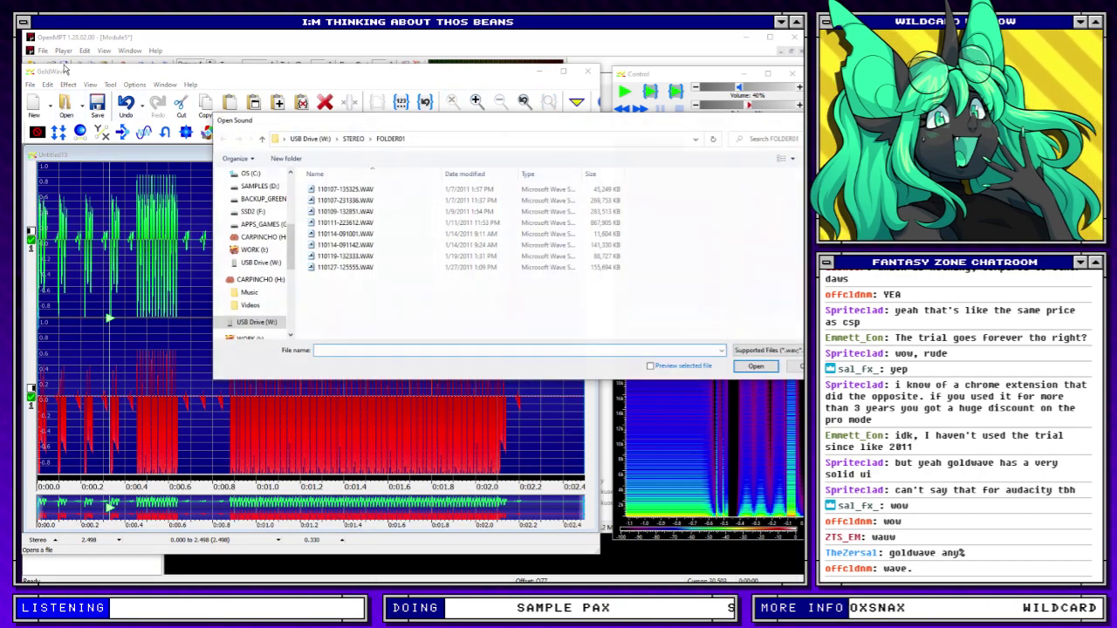
pyautogui.press('Escape')
# Apply the Time effect at 25% with the FFT algorithm, size 14, and trim about 0.23 seconds off the start
pyautogui.click(68, 84)
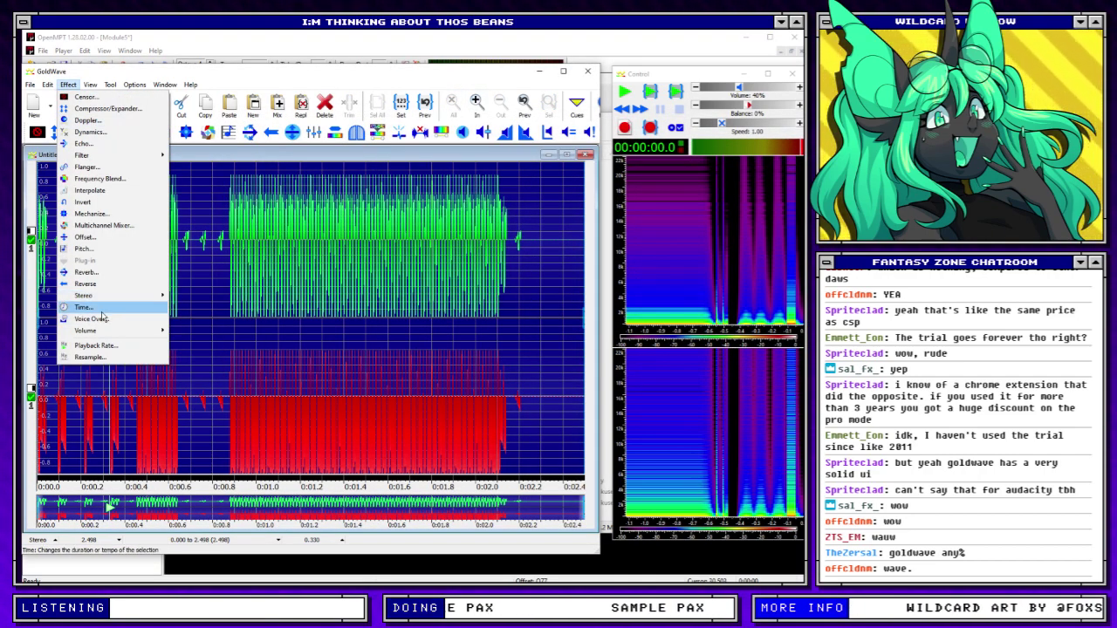
pyautogui.click(105, 308)
pyautogui.click(378, 278)
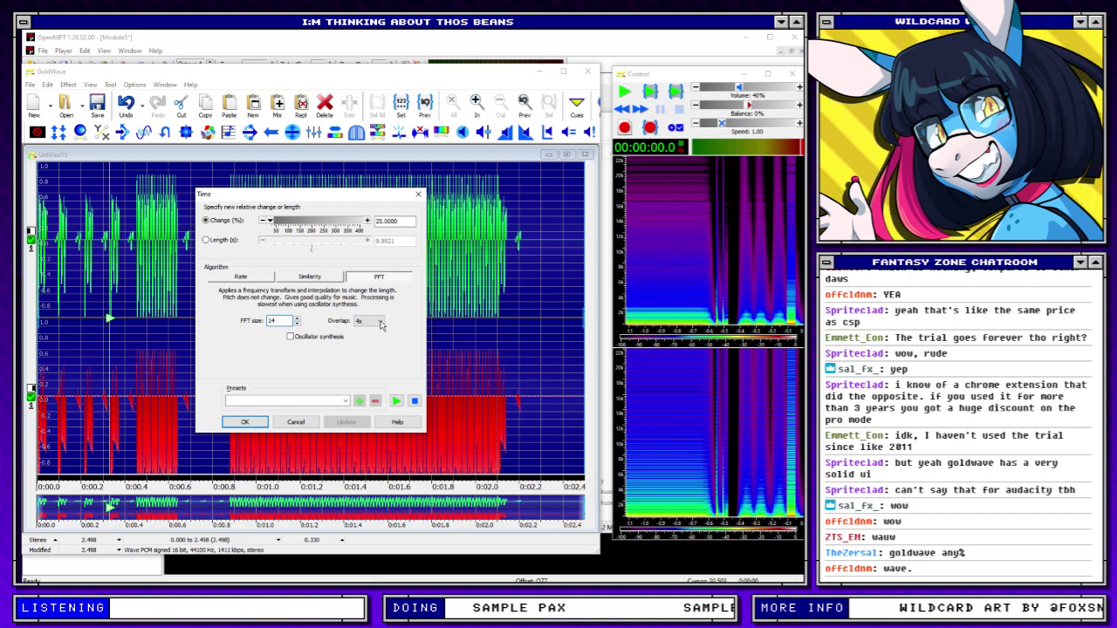
pyautogui.press('Return')
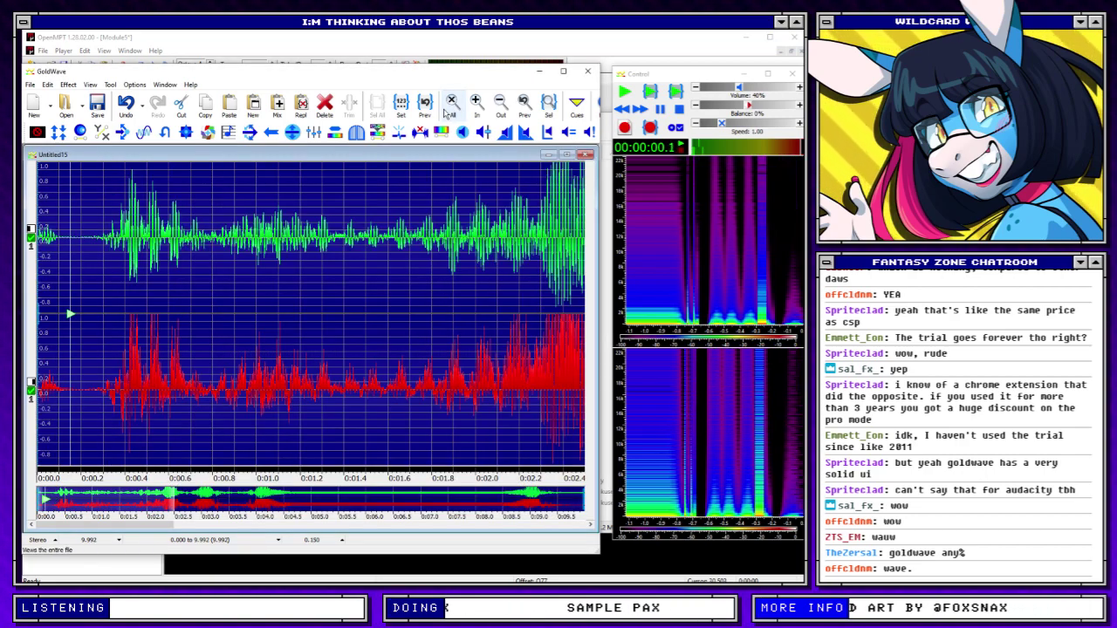
pyautogui.click(51, 243)
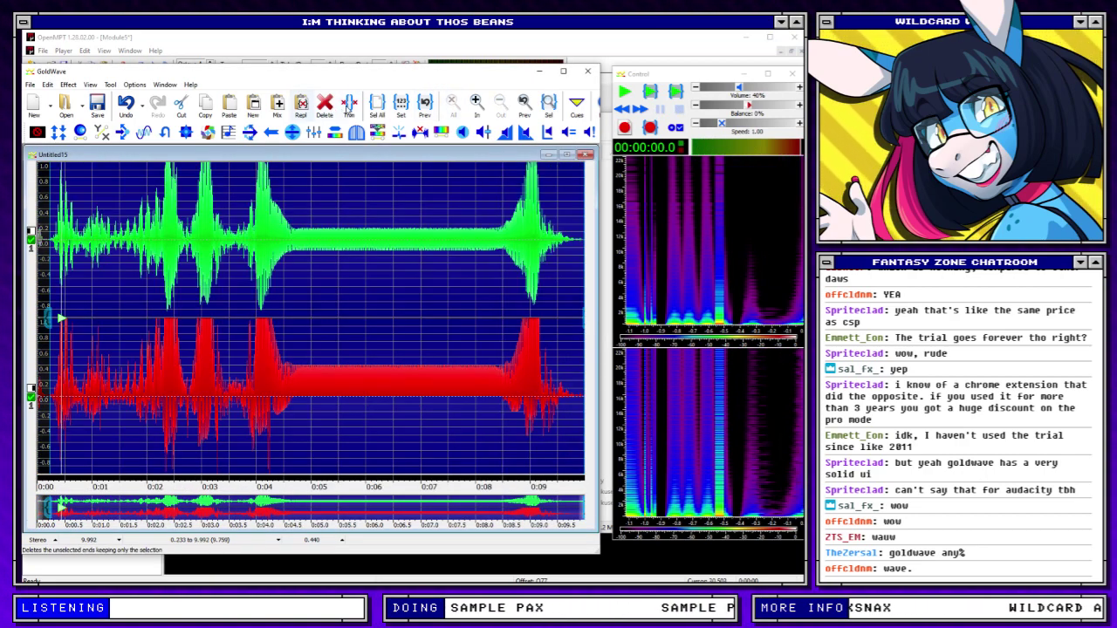
pyautogui.click(348, 107)
# Preview and apply Frequency Blend with the Chipmunk sing-along preset to the whole sound
pyautogui.click(68, 84)
pyautogui.click(96, 178)
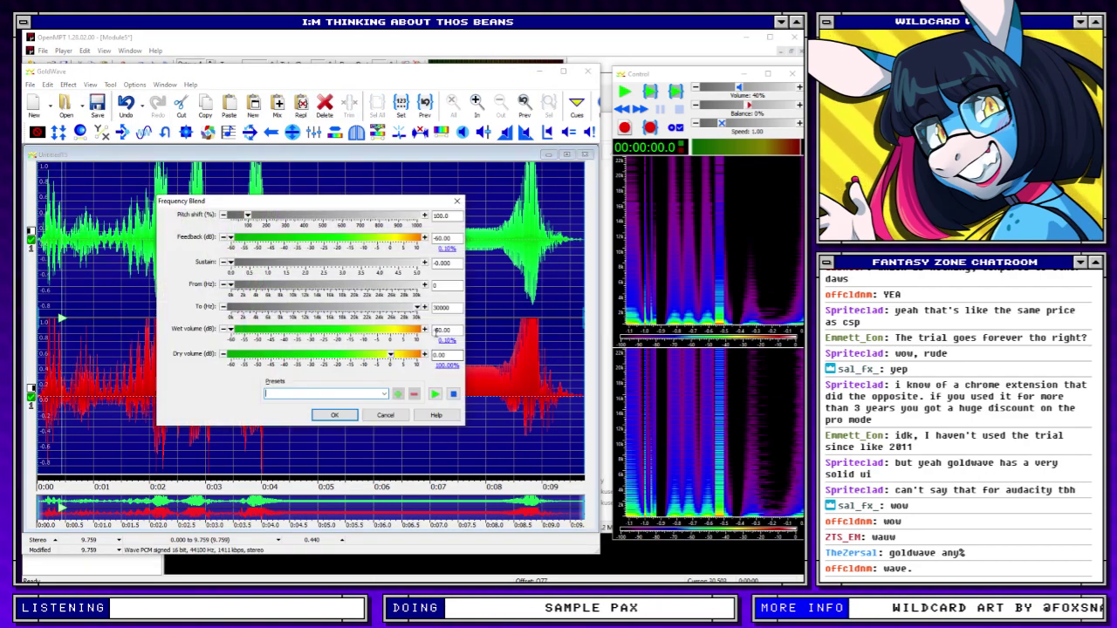
pyautogui.click(382, 395)
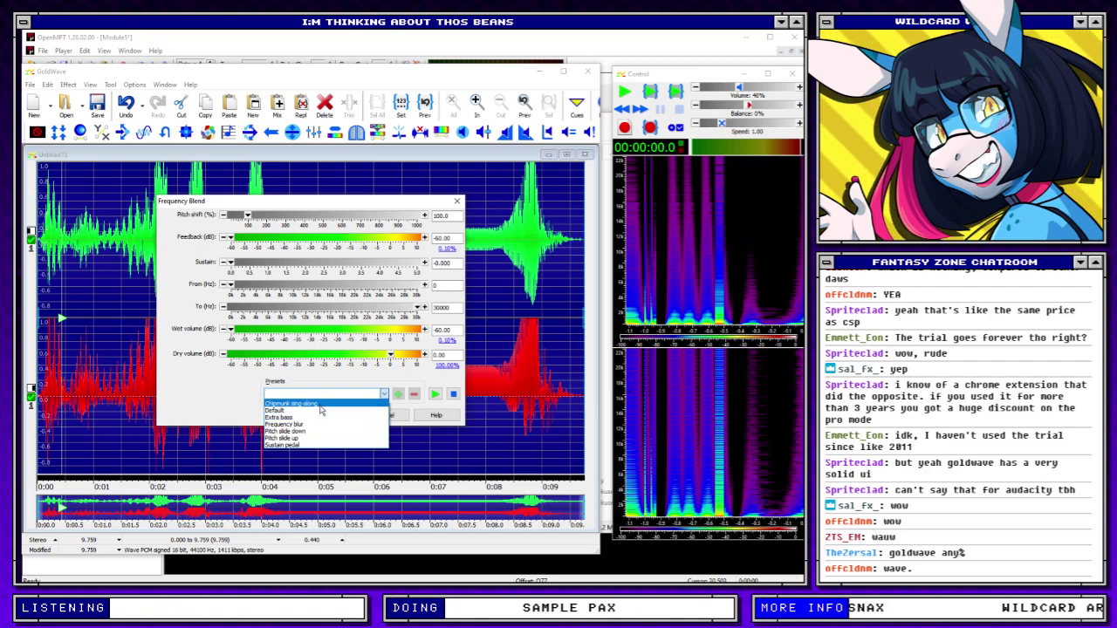
pyautogui.click(319, 405)
pyautogui.click(434, 393)
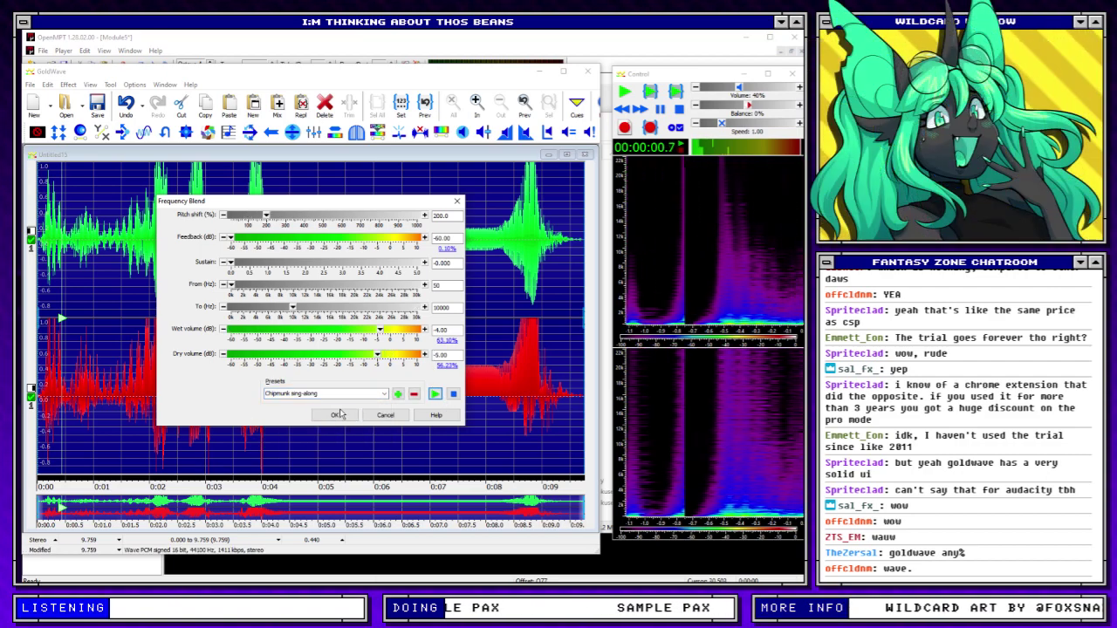
pyautogui.click(338, 415)
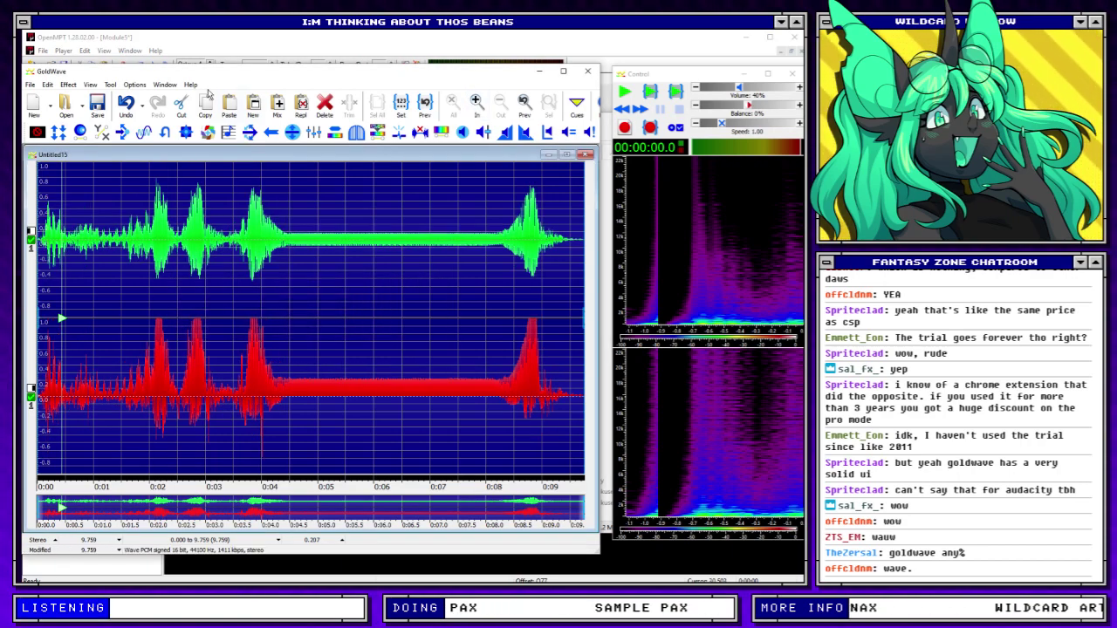
# Duplicate the sound into a new file, apply Mechanize with a 40 Hz sine modulator and play part of it
pyautogui.click(253, 106)
pyautogui.click(68, 85)
pyautogui.moveTo(122, 71); pyautogui.dragTo(126, 72)
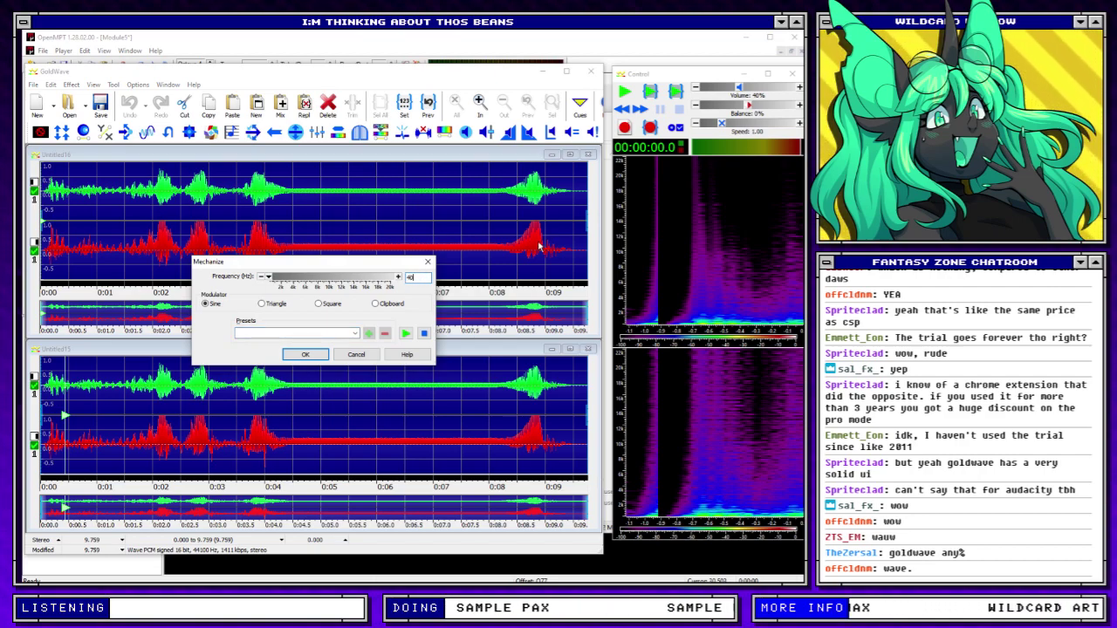
pyautogui.press('Return')
pyautogui.moveTo(349, 227); pyautogui.dragTo(165, 219)
pyautogui.press('space')
pyautogui.hotkey('ctrl', 'a')
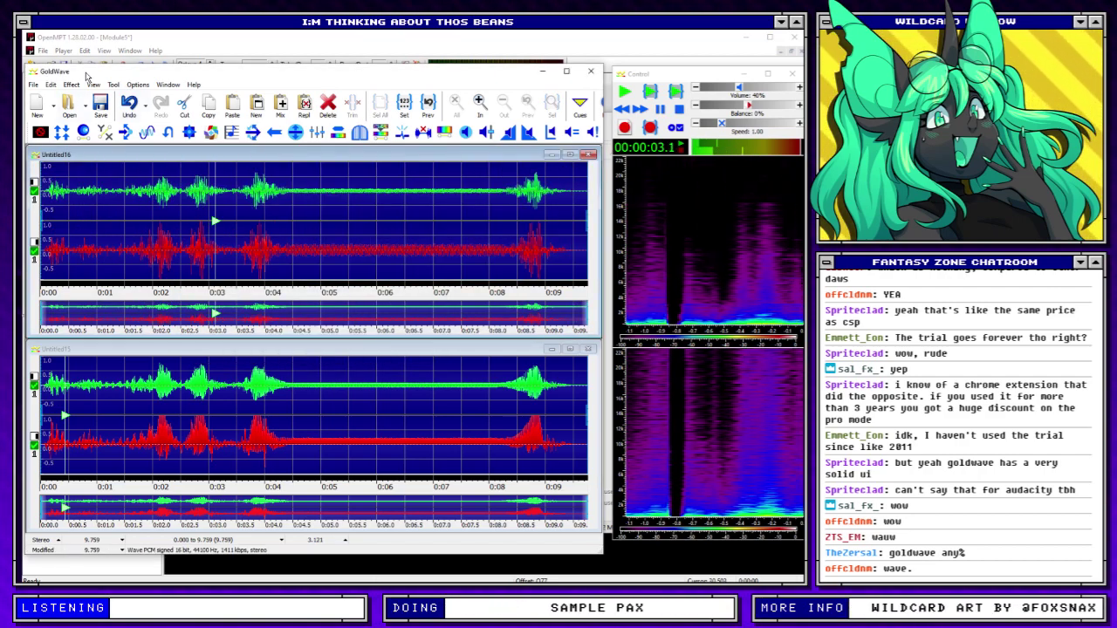
# Apply Frequency Blend with the Sustain pedal preset to the mechanized copy
pyautogui.click(73, 84)
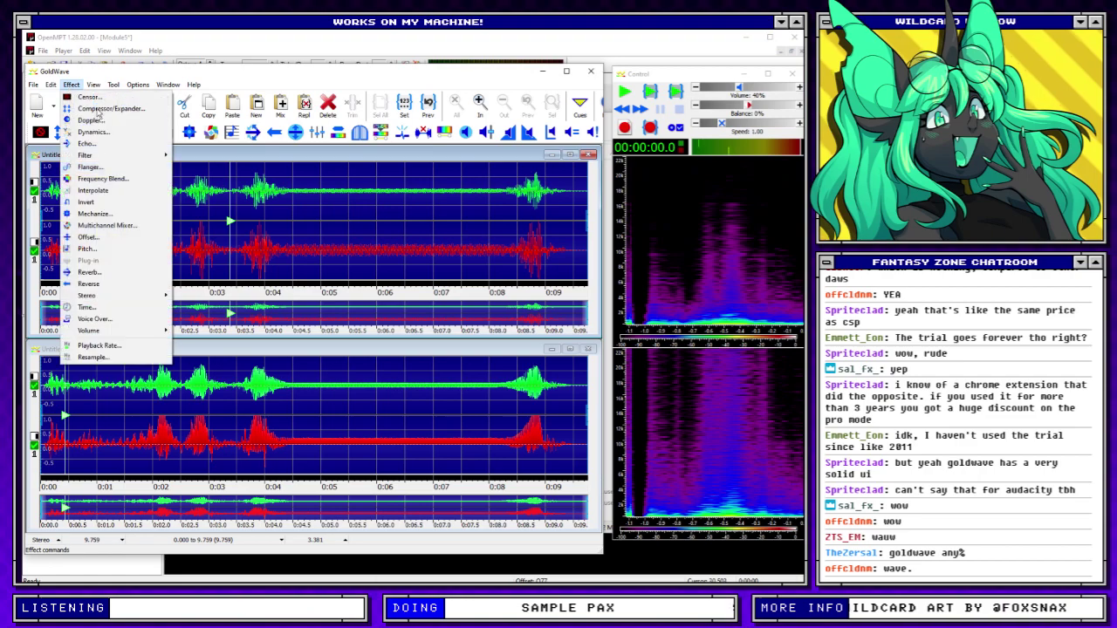
pyautogui.click(113, 179)
pyautogui.click(387, 394)
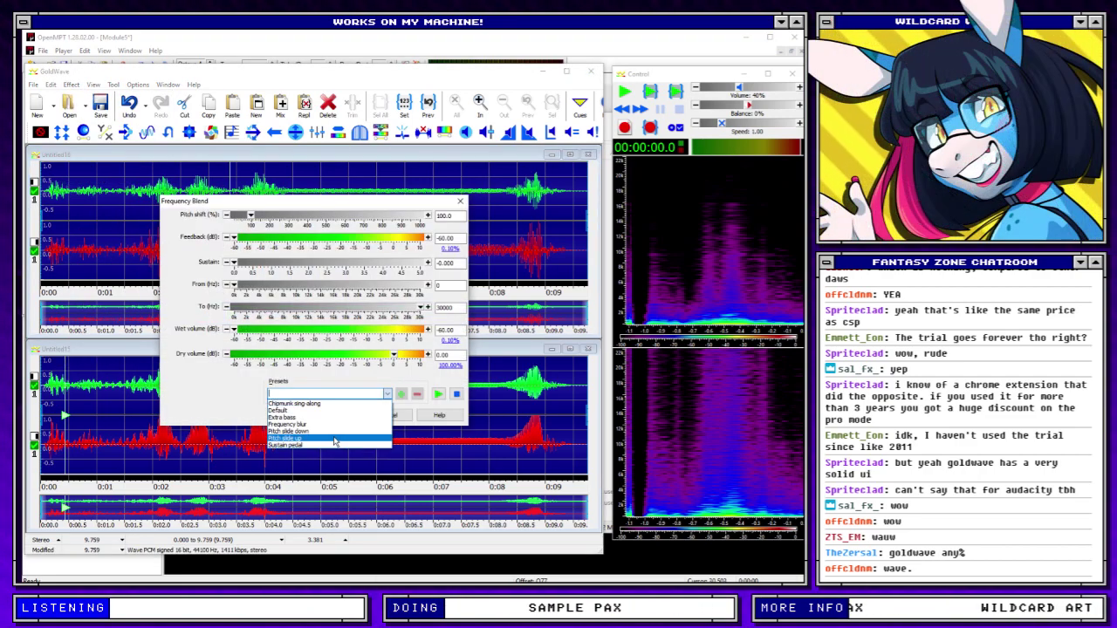
pyautogui.click(328, 447)
pyautogui.click(338, 415)
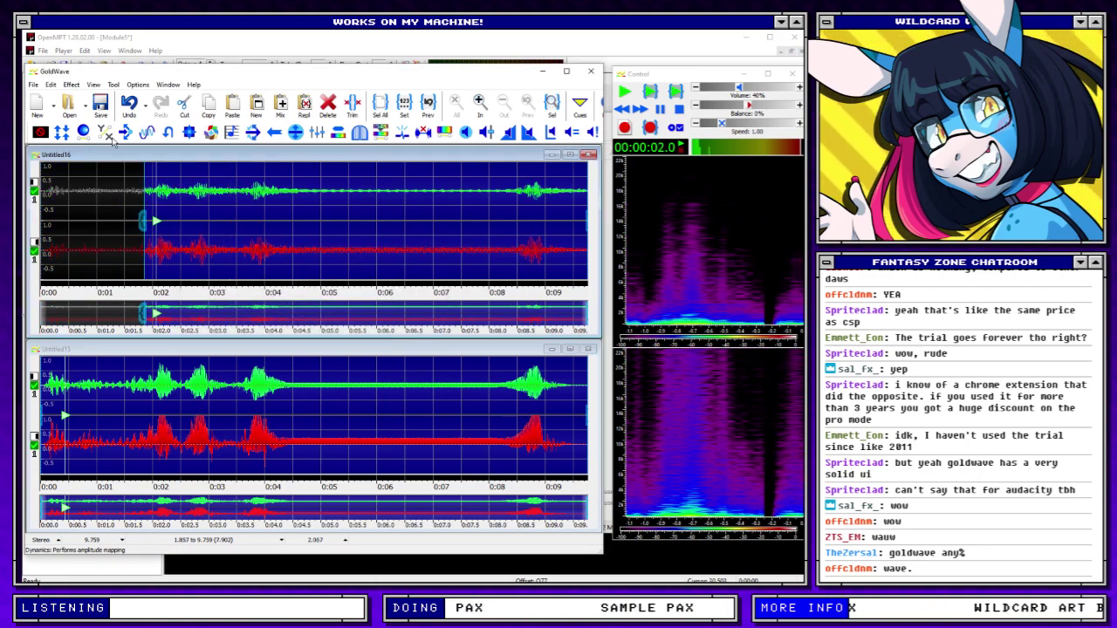
pyautogui.click(71, 84)
pyautogui.click(94, 118)
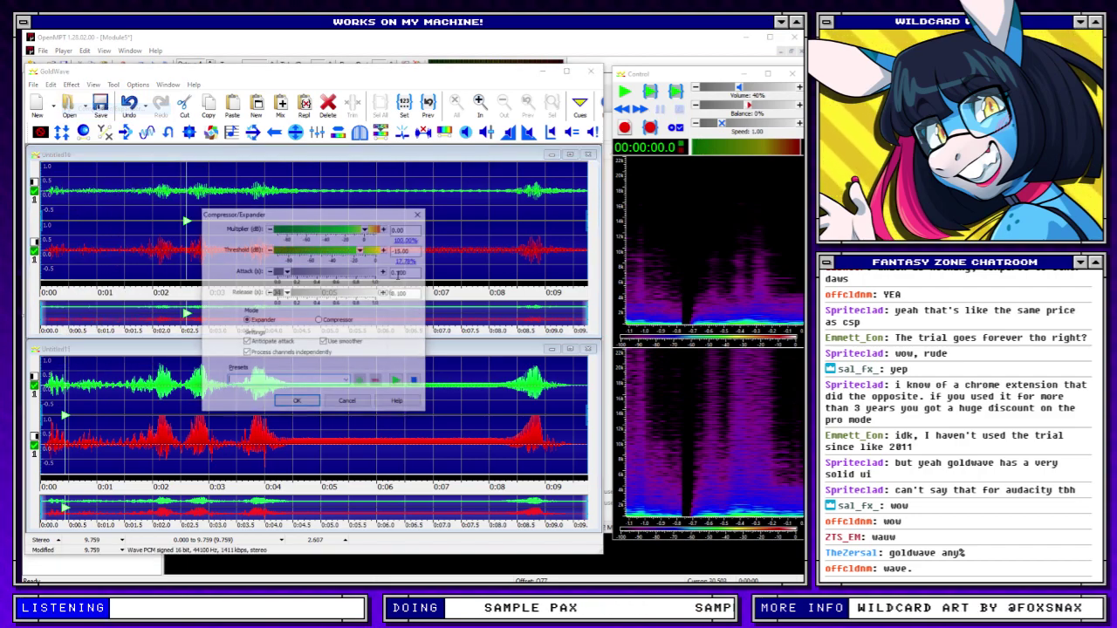
pyautogui.press('Escape')
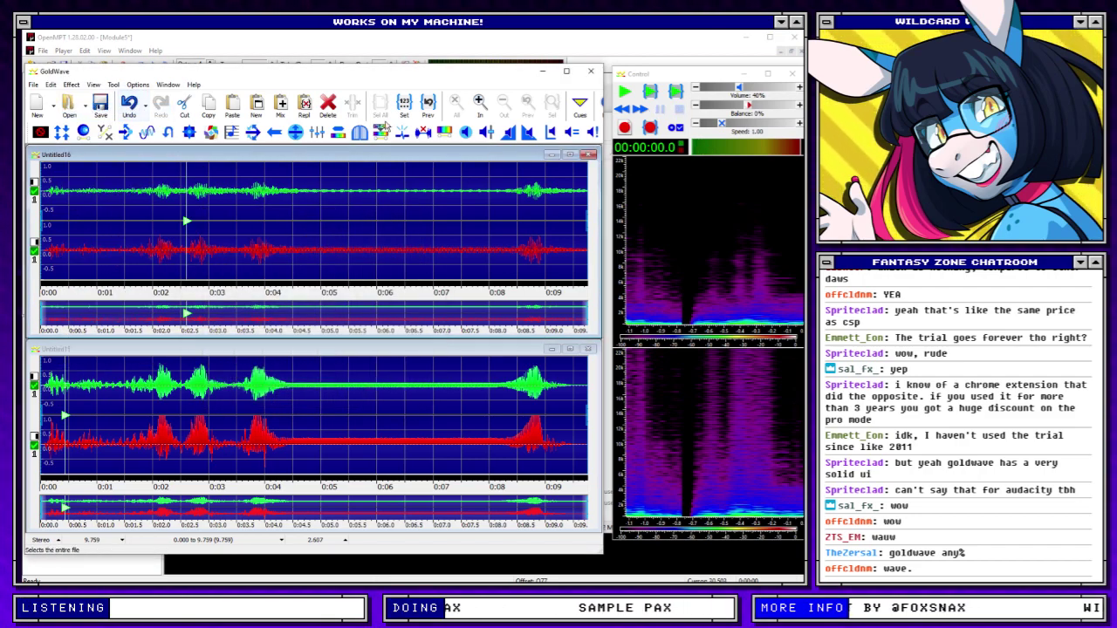
pyautogui.click(71, 84)
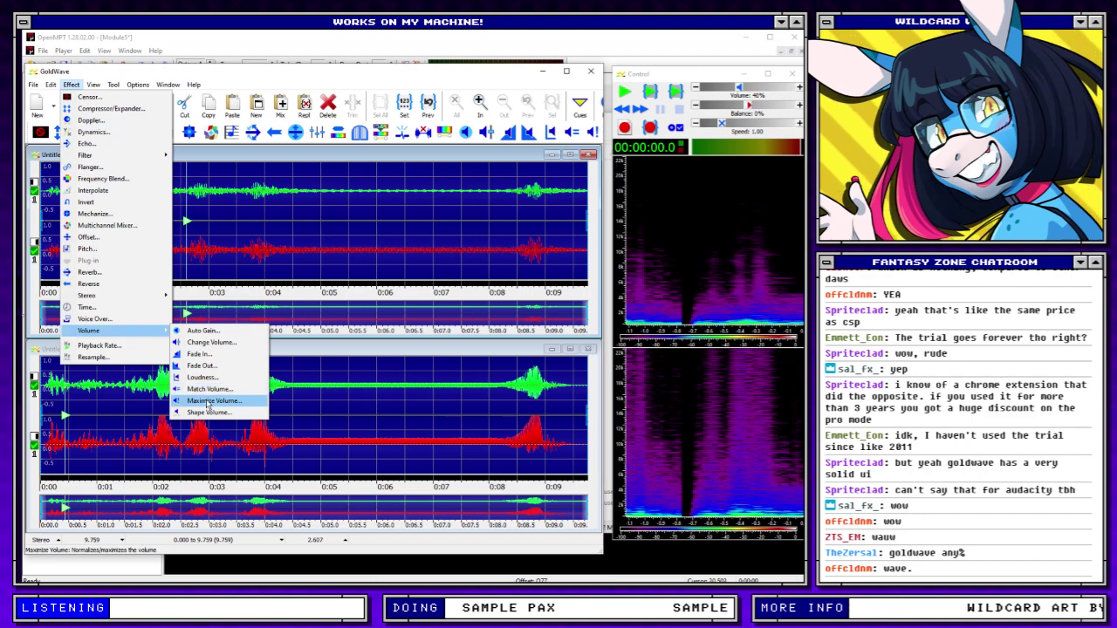
pyautogui.click(352, 153)
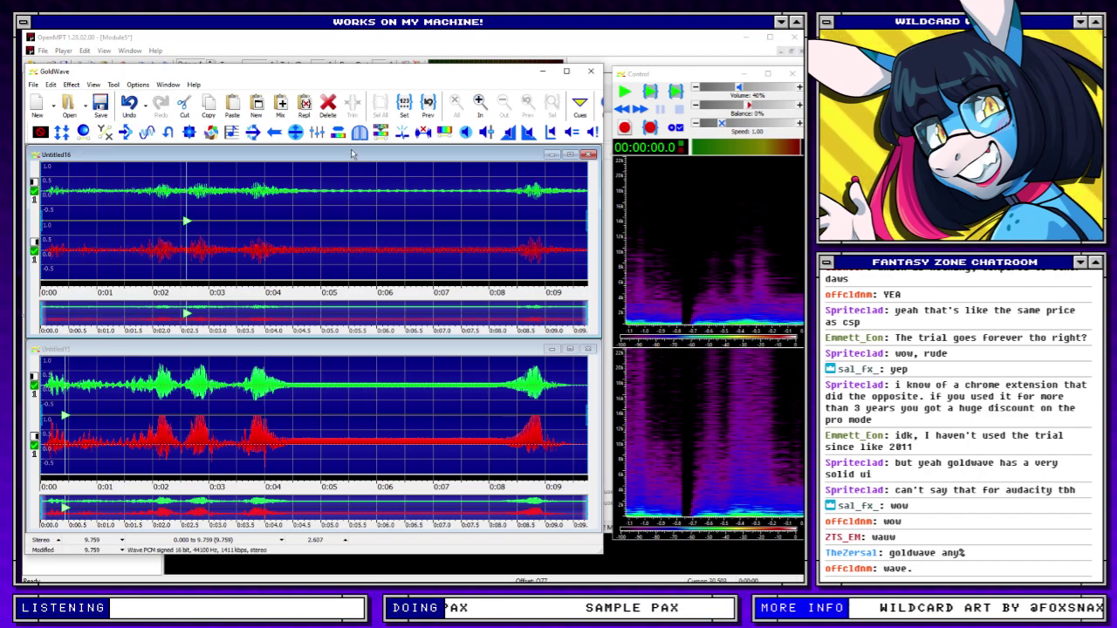
# Duplicate the sustained sound into another new file and apply Dynamics with the Coarse quantize preset
pyautogui.click(270, 107)
pyautogui.click(70, 84)
pyautogui.click(82, 143)
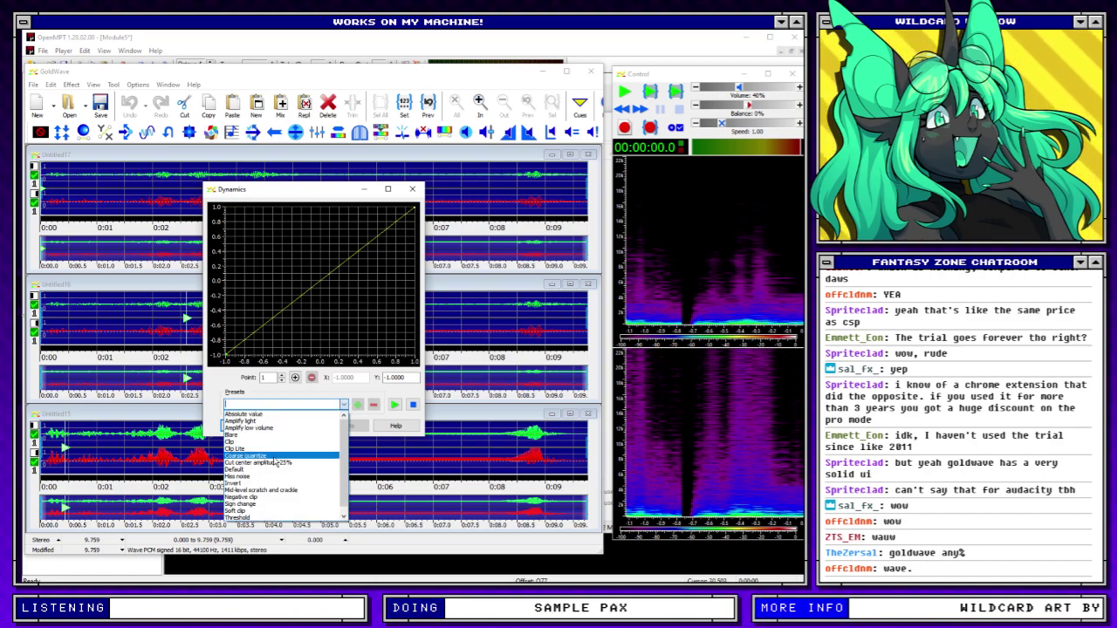
pyautogui.click(275, 458)
pyautogui.press('Return')
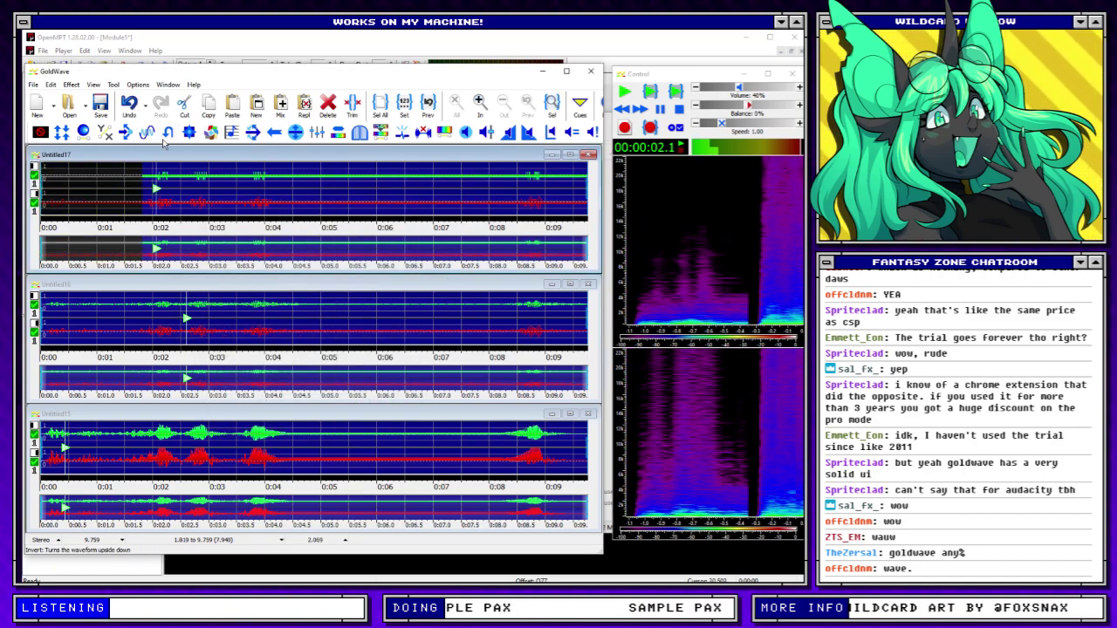
# Preview and apply a static bandpass filter from 250 to 500 Hz with steepness 5 to the quantized sound
pyautogui.click(73, 84)
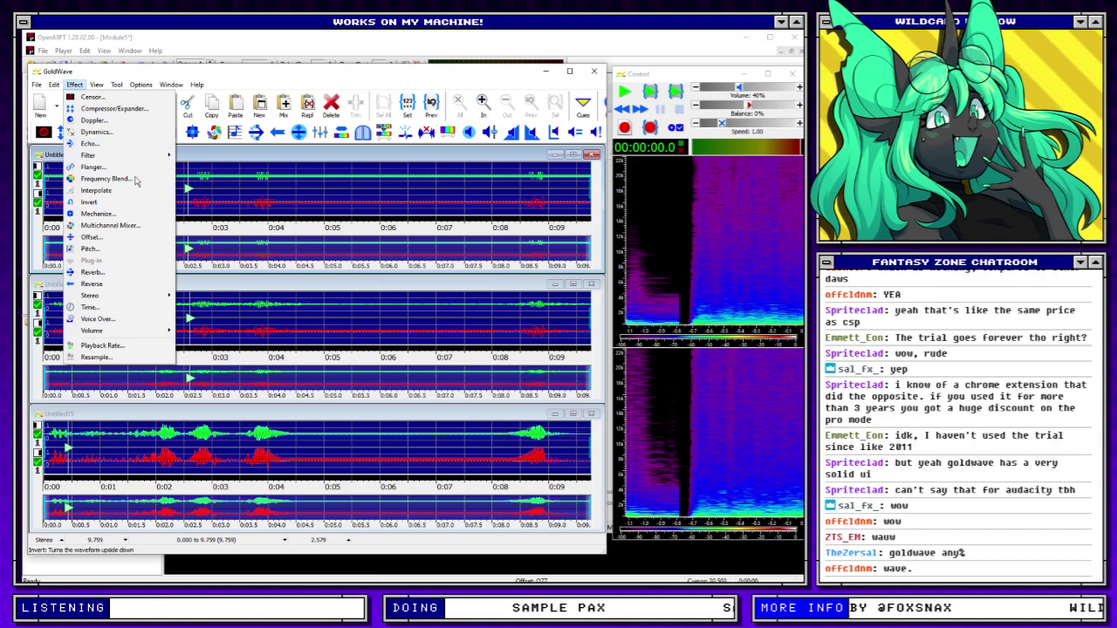
pyautogui.moveTo(113, 154)
pyautogui.click(236, 167)
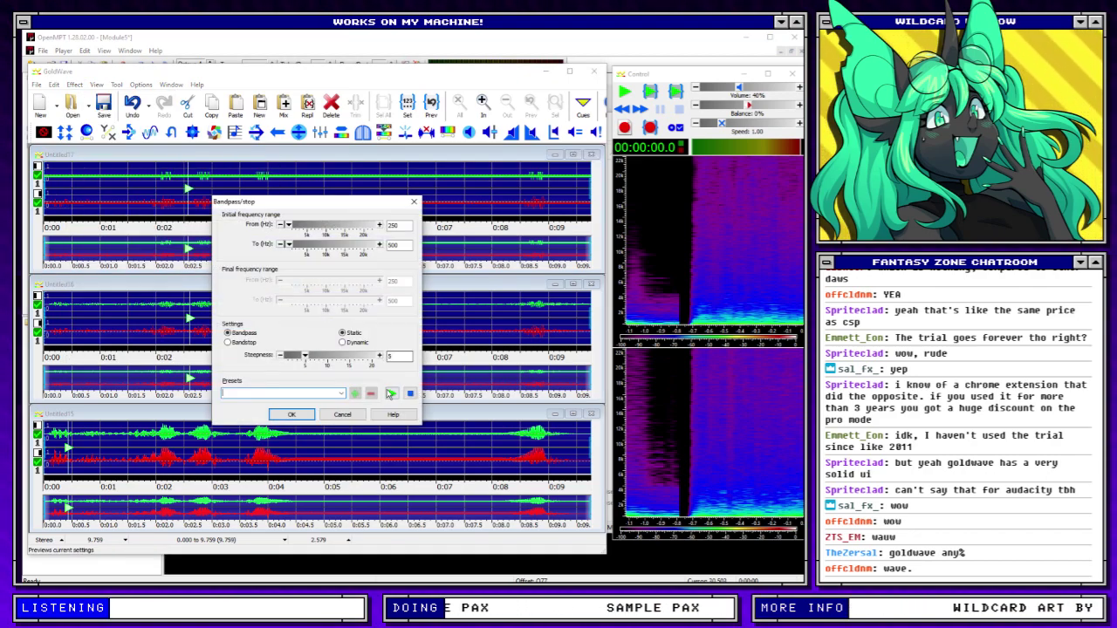
pyautogui.click(396, 396)
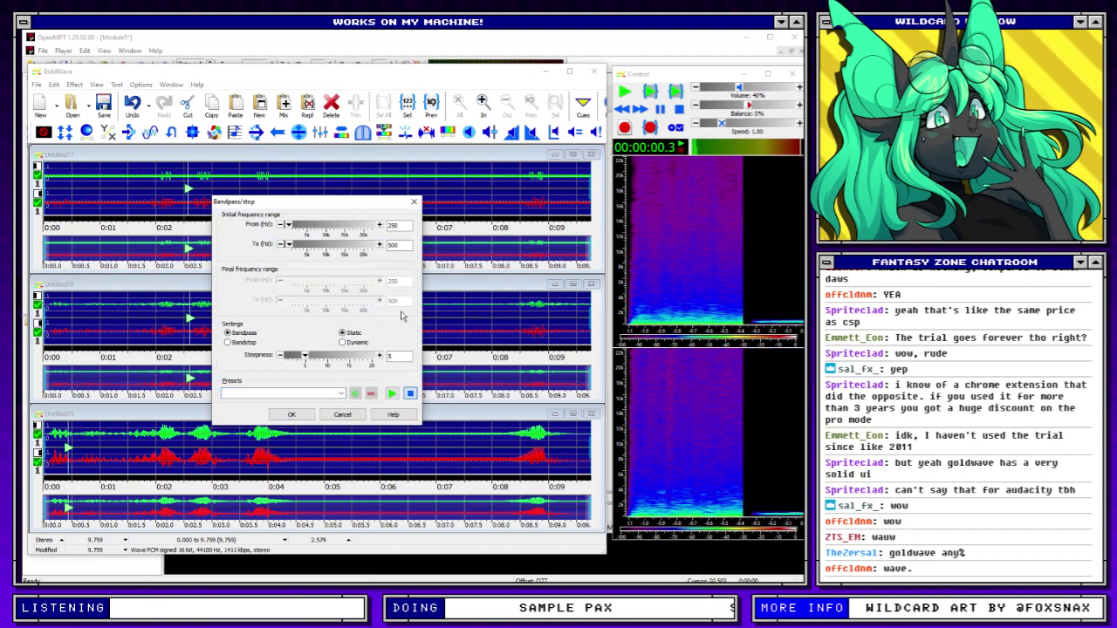
pyautogui.click(292, 415)
# Fade in the first 3.989 s of the filtered sound and fade it out from 3.222 s to its end
pyautogui.rightClick(268, 180)
pyautogui.click(288, 198)
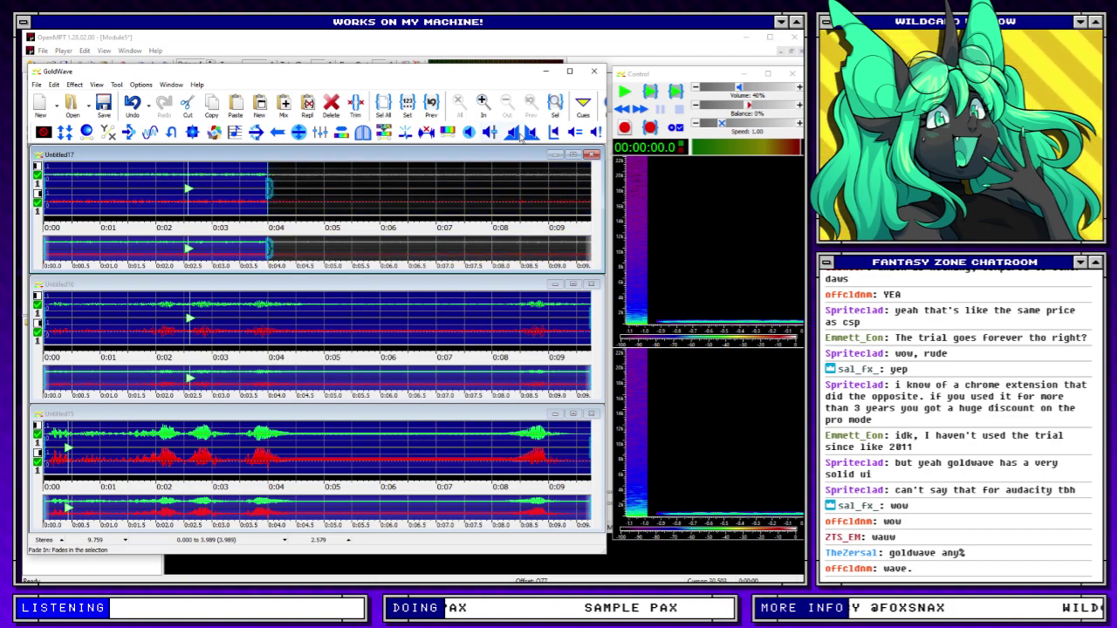
pyautogui.click(493, 134)
pyautogui.press('Return')
pyautogui.click(224, 189)
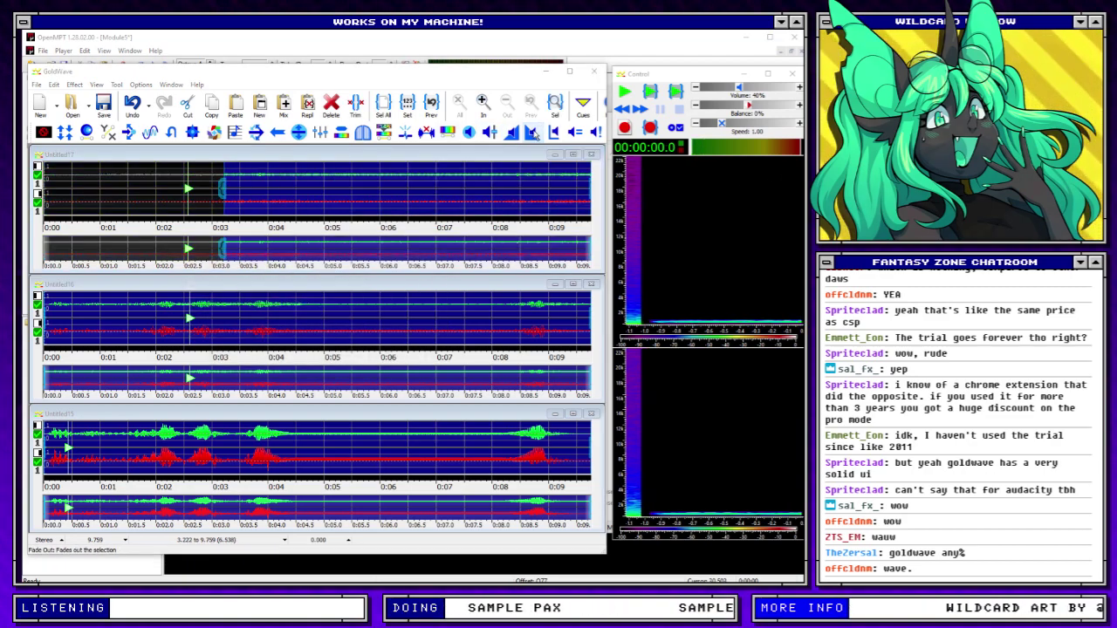
pyautogui.click(383, 105)
pyautogui.click(74, 85)
pyautogui.click(96, 132)
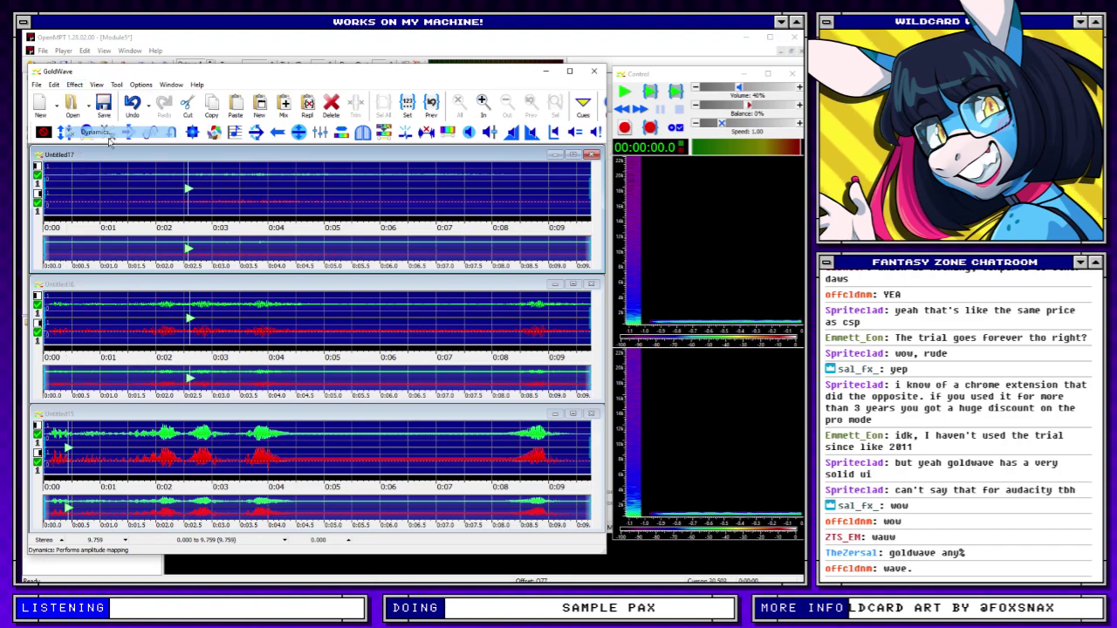
pyautogui.press('Escape')
pyautogui.click(75, 85)
pyautogui.click(95, 146)
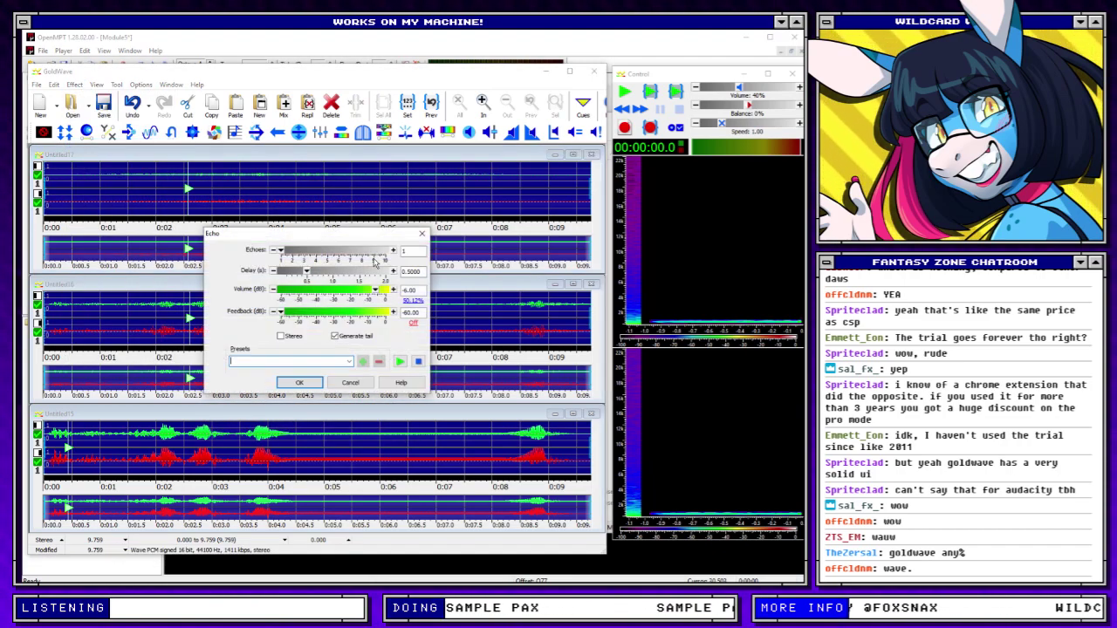
pyautogui.click(422, 232)
# Duplicate the faded sound into a new file and raise the copy's pitch with the Pitch effect
pyautogui.click(260, 106)
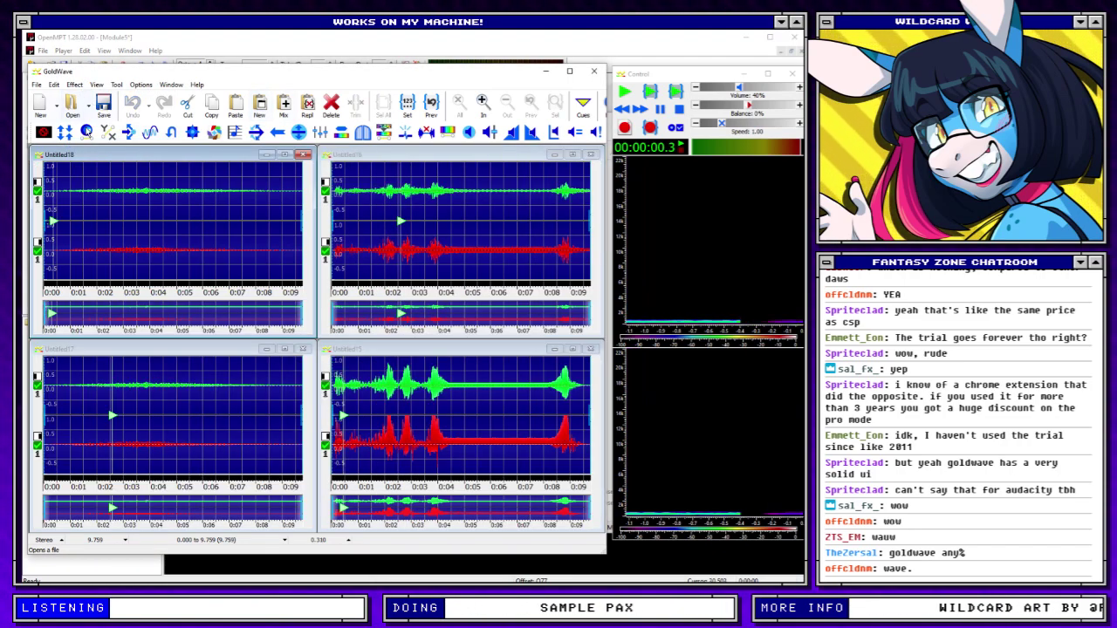
pyautogui.click(74, 84)
pyautogui.click(90, 249)
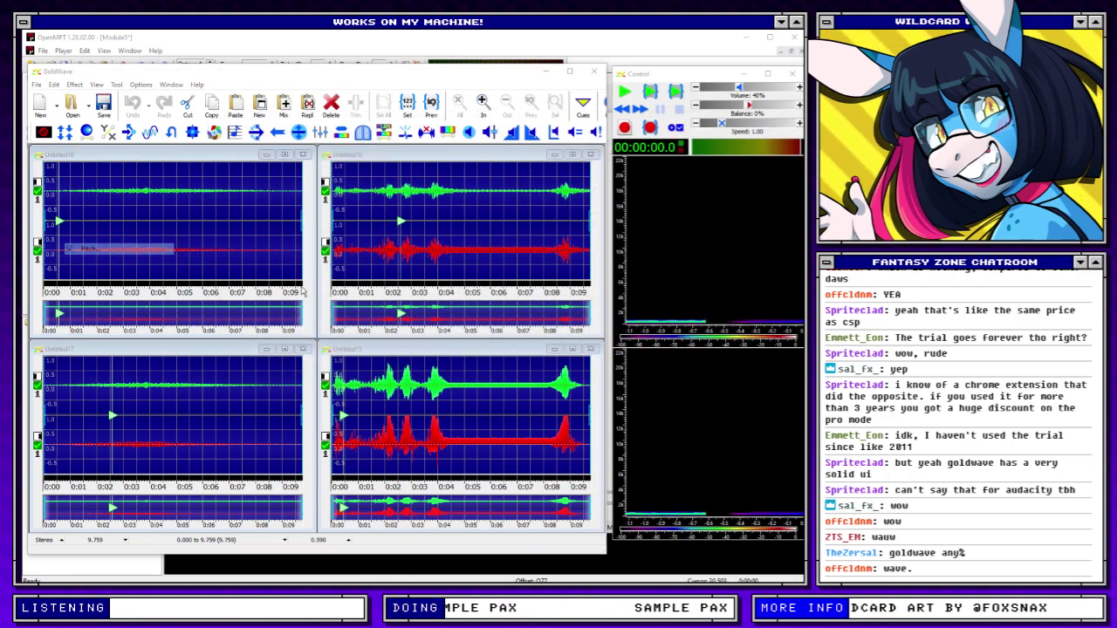
pyautogui.click(252, 387)
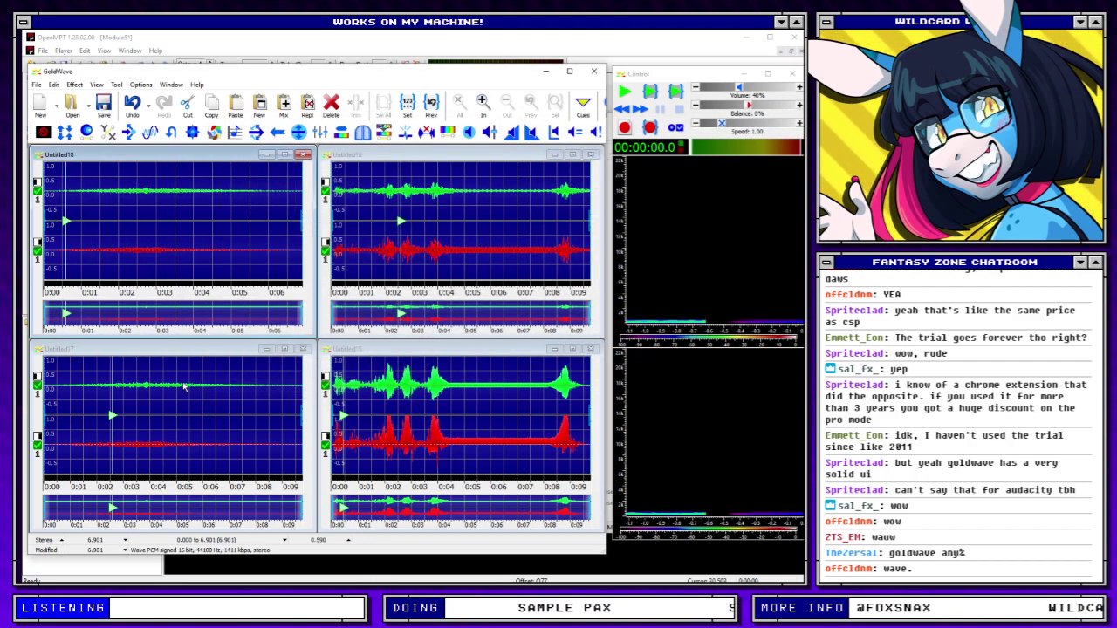
# Mix the pitched copy into the faded source file from 3.908 s and select the whole sound
pyautogui.click(147, 419)
pyautogui.click(285, 105)
pyautogui.press('Return')
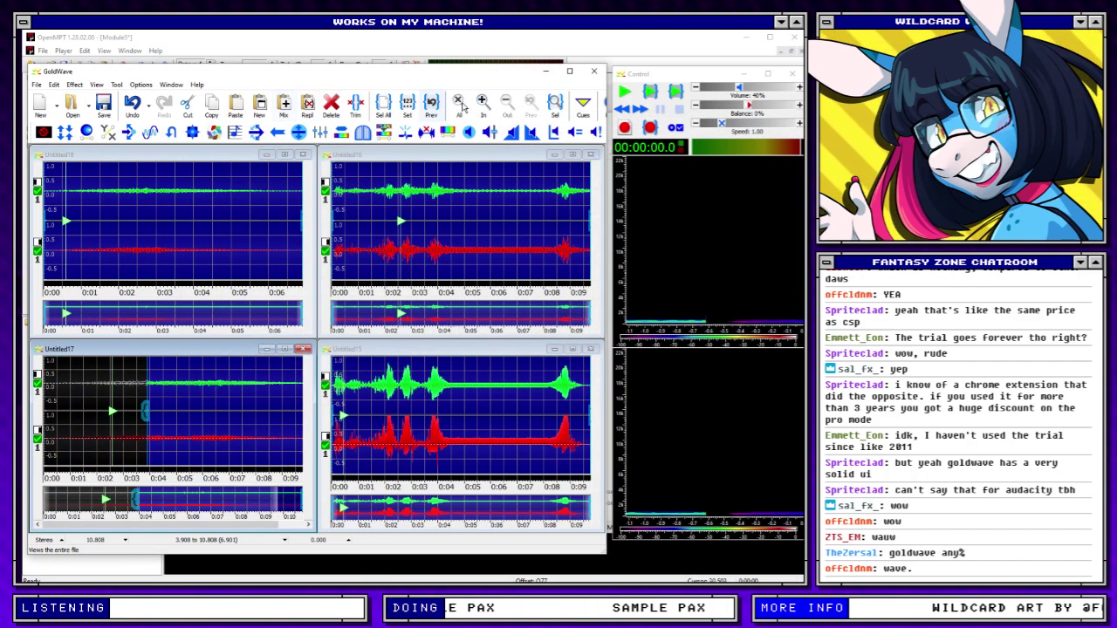
pyautogui.click(460, 106)
pyautogui.click(382, 106)
# Swap the left and right channels of the pitched copy using the Channel Mixer's Exchange channels preset
pyautogui.click(114, 158)
pyautogui.click(74, 84)
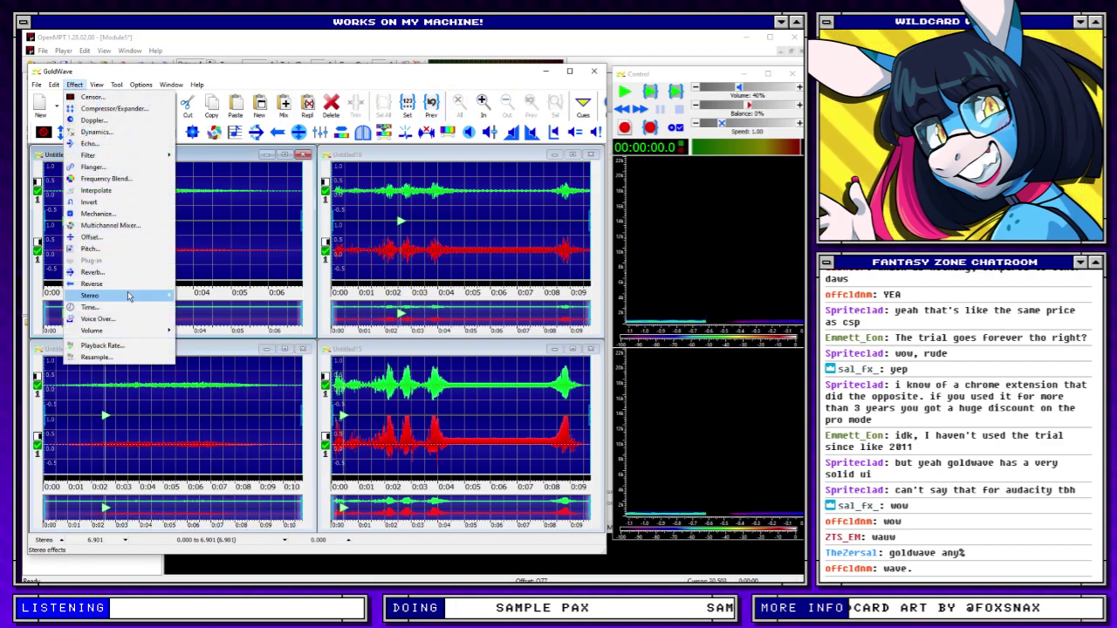
pyautogui.moveTo(131, 295)
pyautogui.click(210, 295)
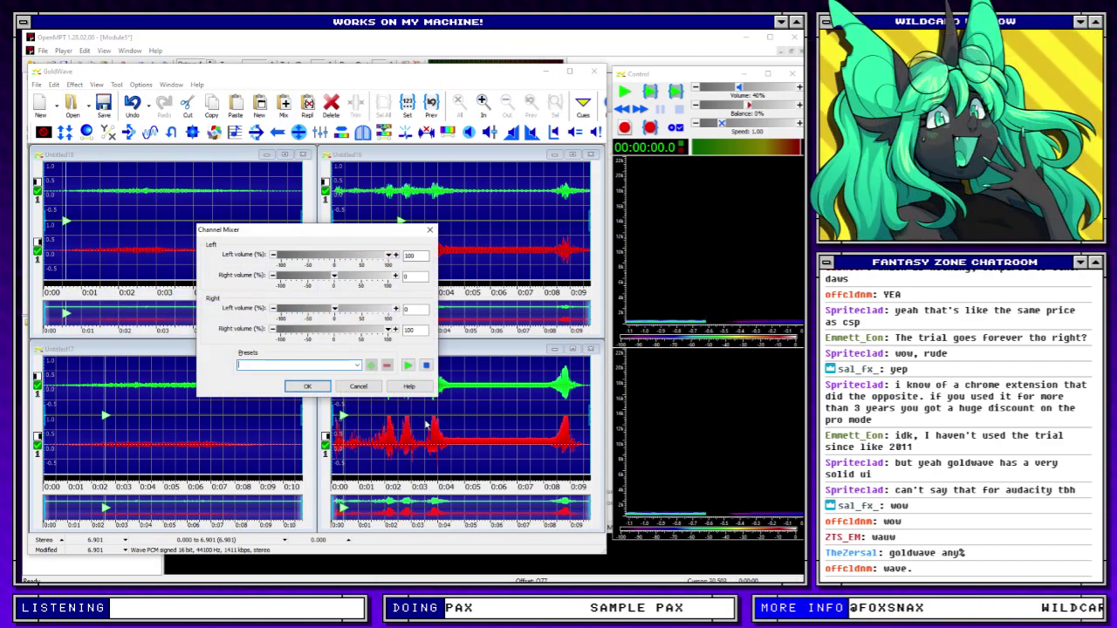
pyautogui.click(357, 366)
pyautogui.click(297, 419)
pyautogui.click(307, 386)
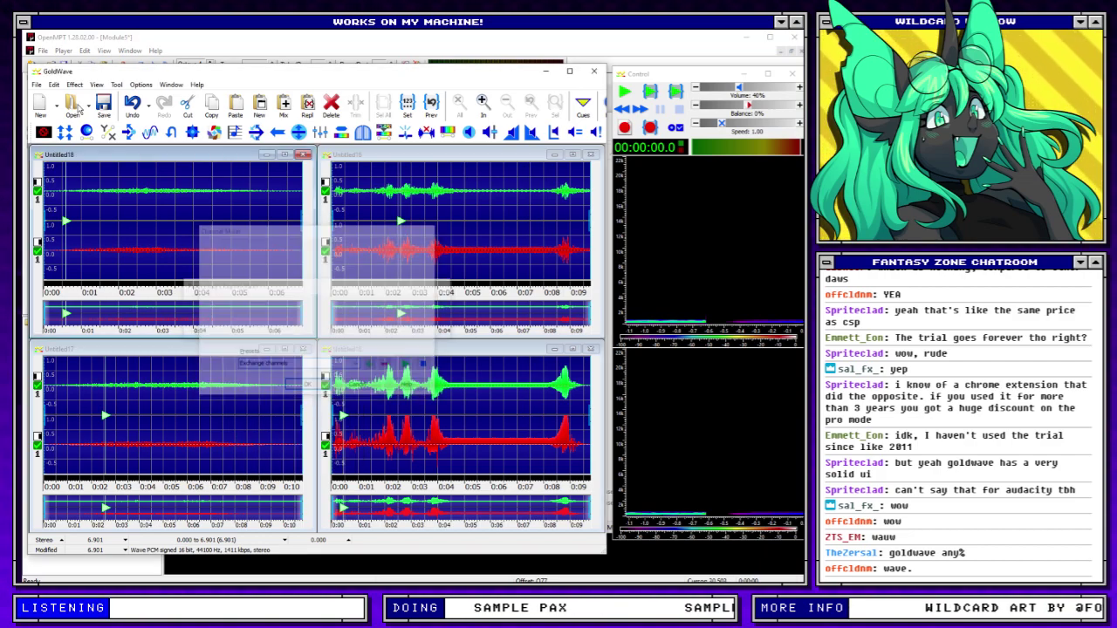
# Apply Offset to the pitched copy, followed by Echo with 10 echoes, 0.5 s delay, -6 dB volume and a generated tail
pyautogui.click(74, 85)
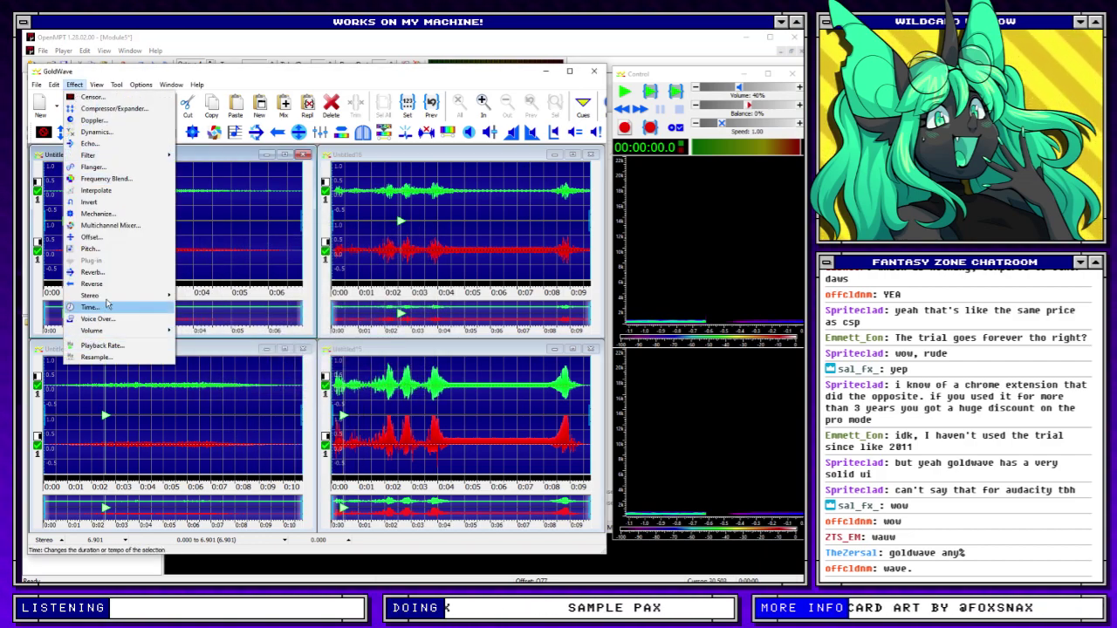
pyautogui.click(108, 238)
pyautogui.press('Return')
pyautogui.click(76, 86)
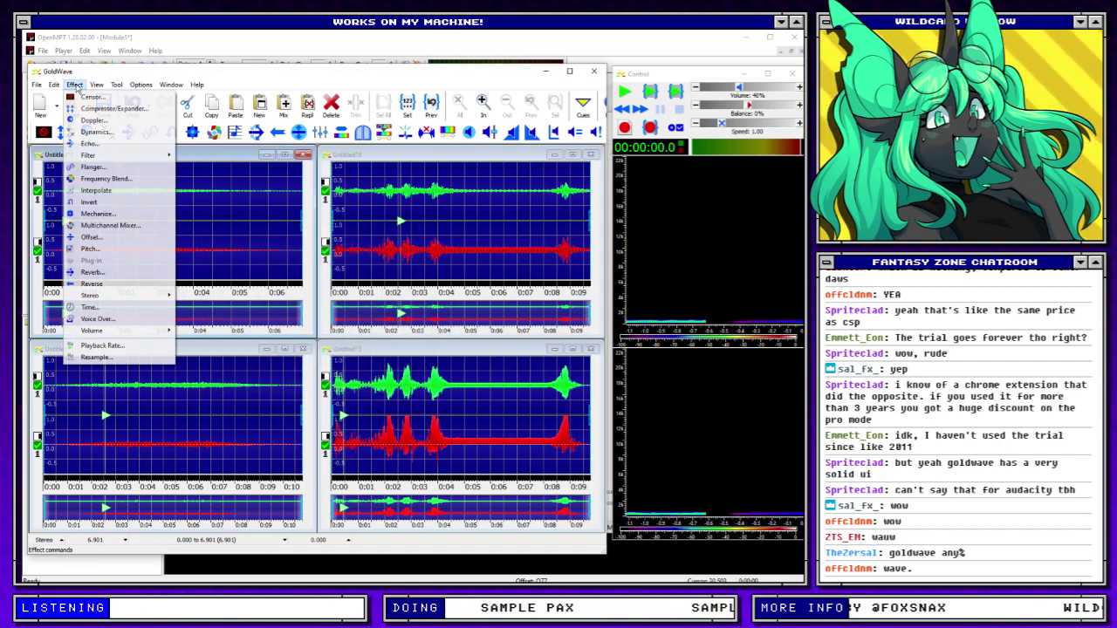
pyautogui.click(89, 143)
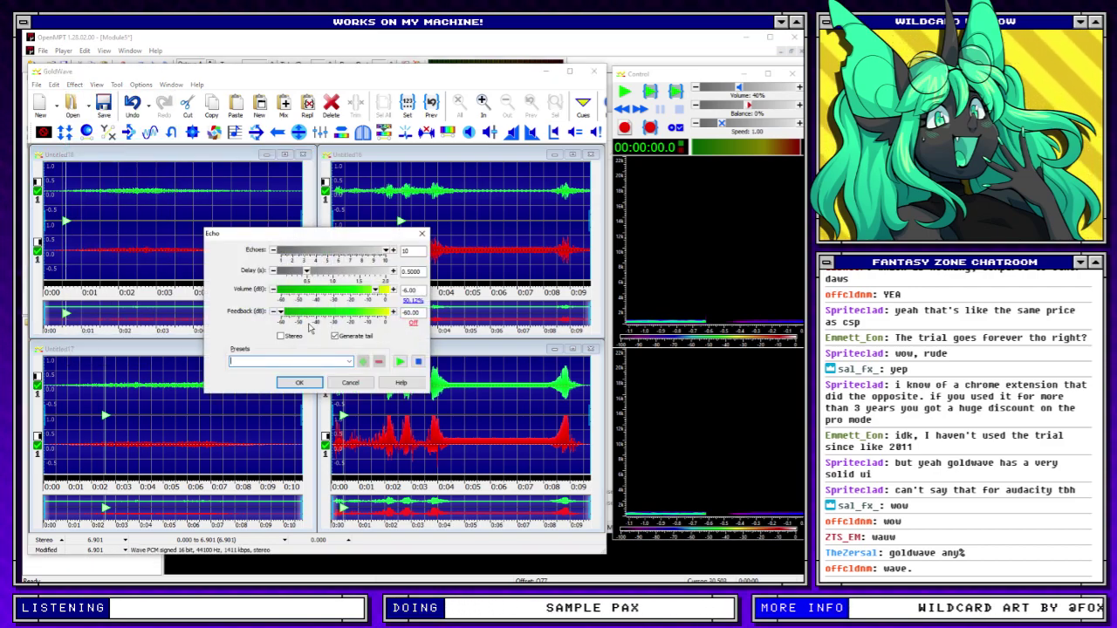
pyautogui.press('Return')
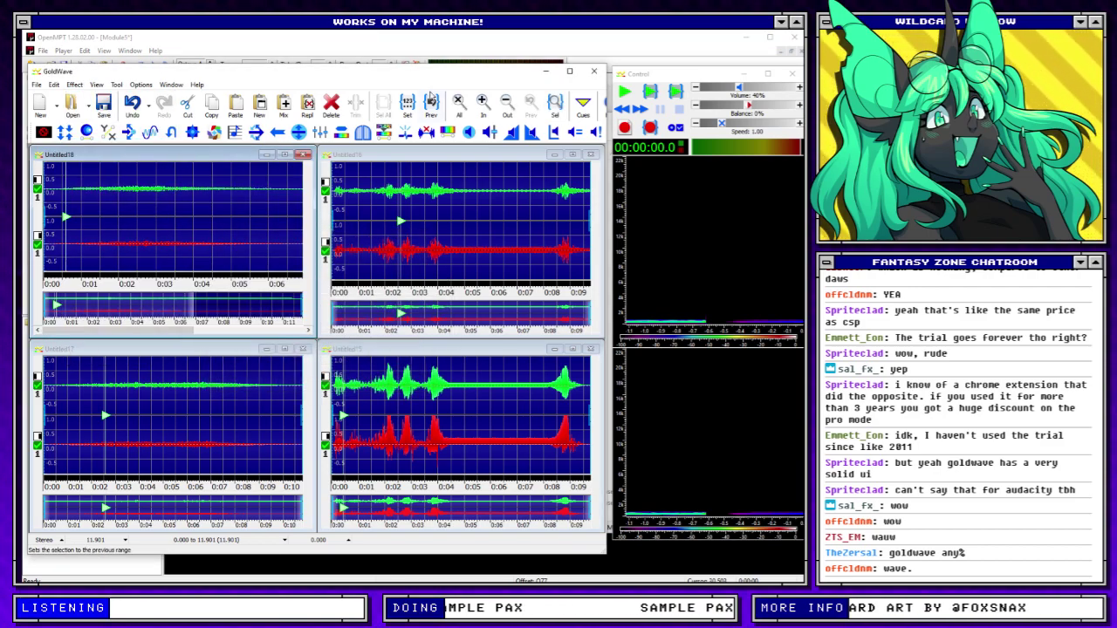
# Lower the pitch of the echoed copy with the Pitch effect
pyautogui.click(75, 85)
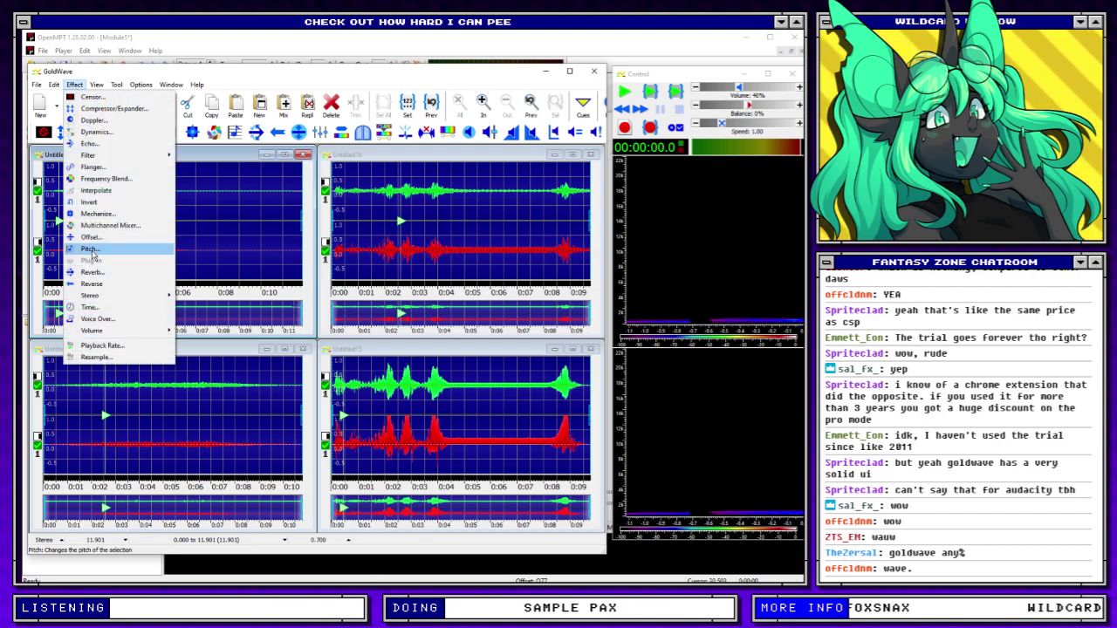
pyautogui.click(93, 252)
pyautogui.press('Return')
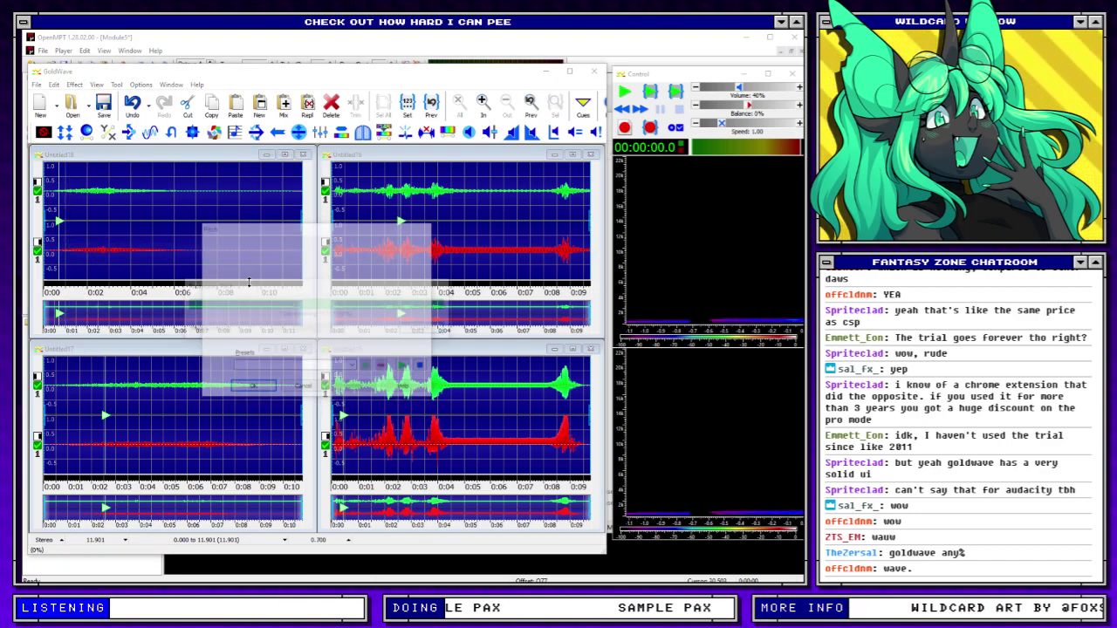
# Mix the lowered copy into the layered source file from about 4 s and close the copy's file
pyautogui.click(137, 411)
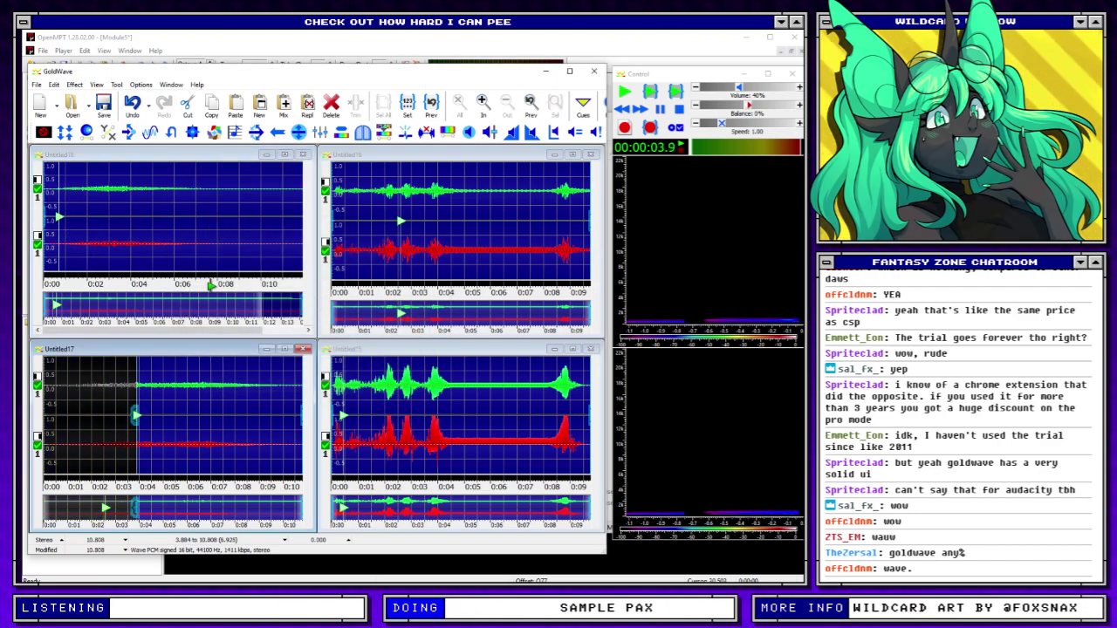
pyautogui.click(229, 364)
pyautogui.click(283, 103)
pyautogui.press('Return')
pyautogui.click(458, 105)
pyautogui.click(383, 105)
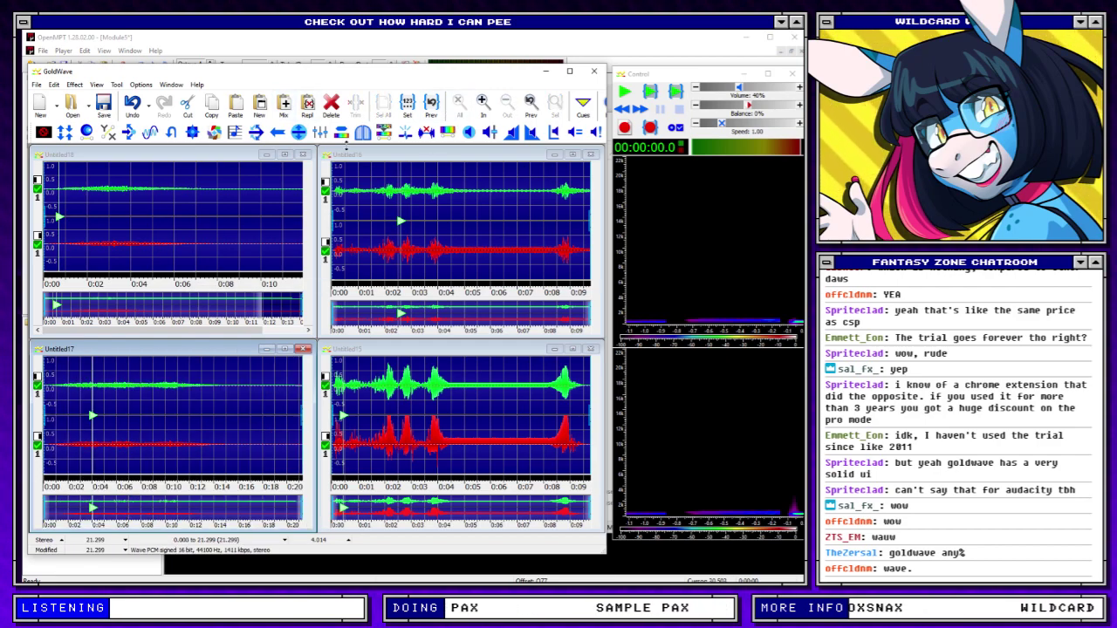
pyautogui.click(135, 156)
pyautogui.hotkey('ctrl', 'F4')
# Apply Echo with 6 echoes, 0.5 s delay and -6 dB volume to the layered sound and duplicate the result into a new file
pyautogui.click(74, 85)
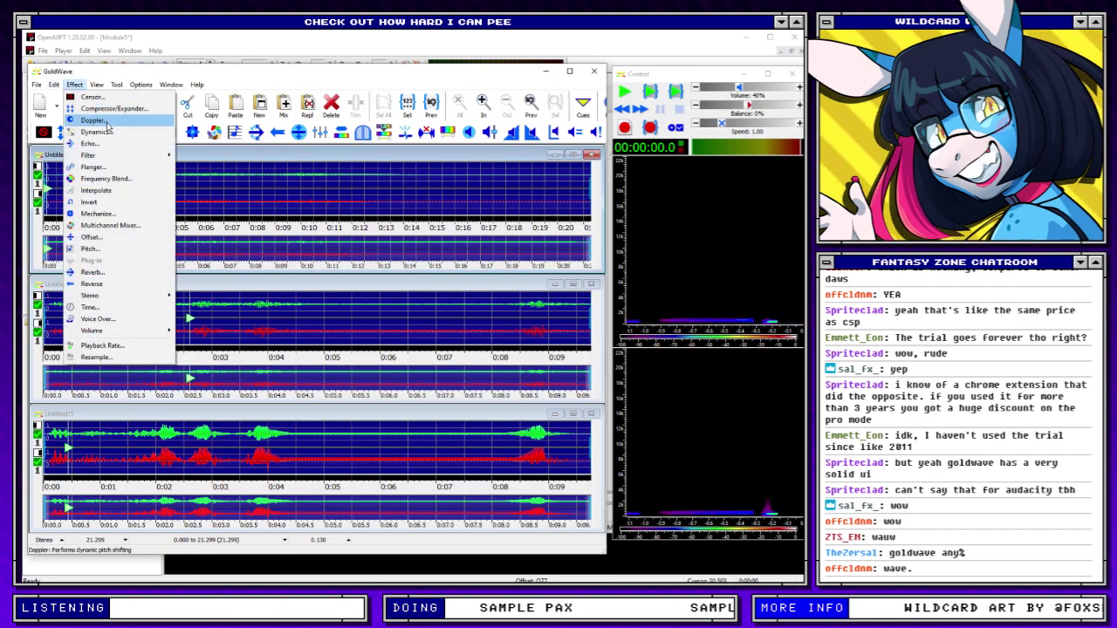
pyautogui.click(96, 127)
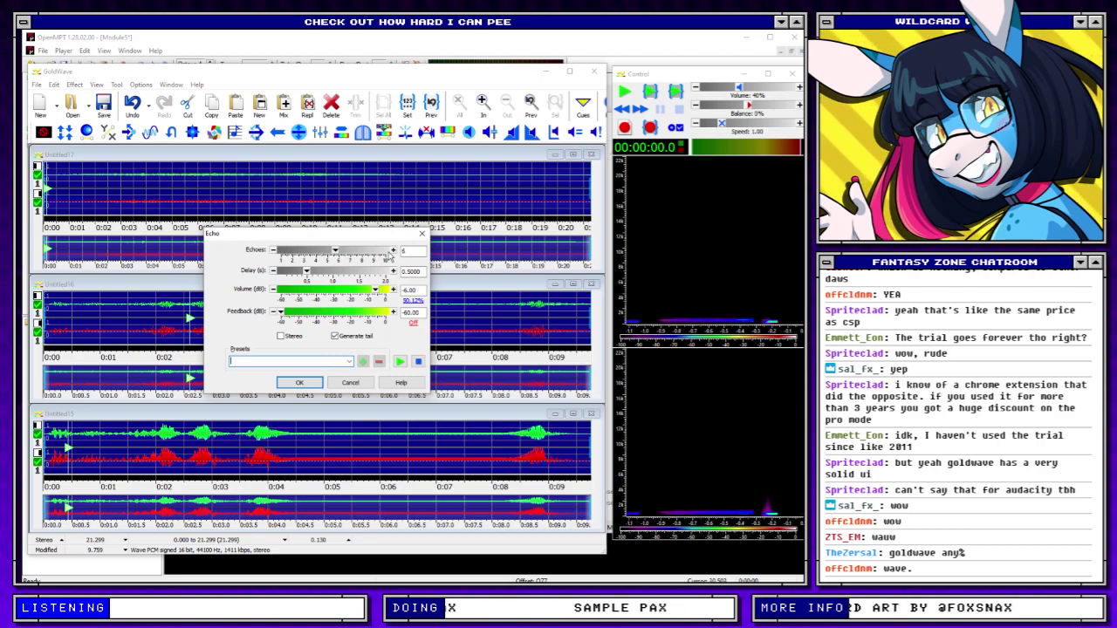
pyautogui.click(299, 383)
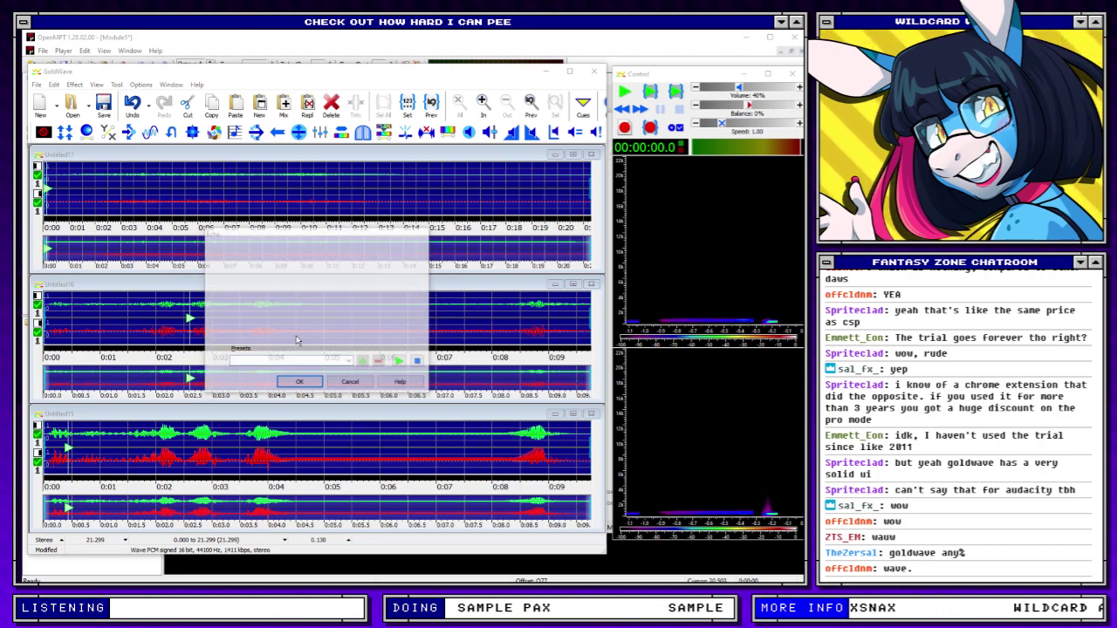
pyautogui.click(467, 114)
pyautogui.hotkey('ctrl', 'c')
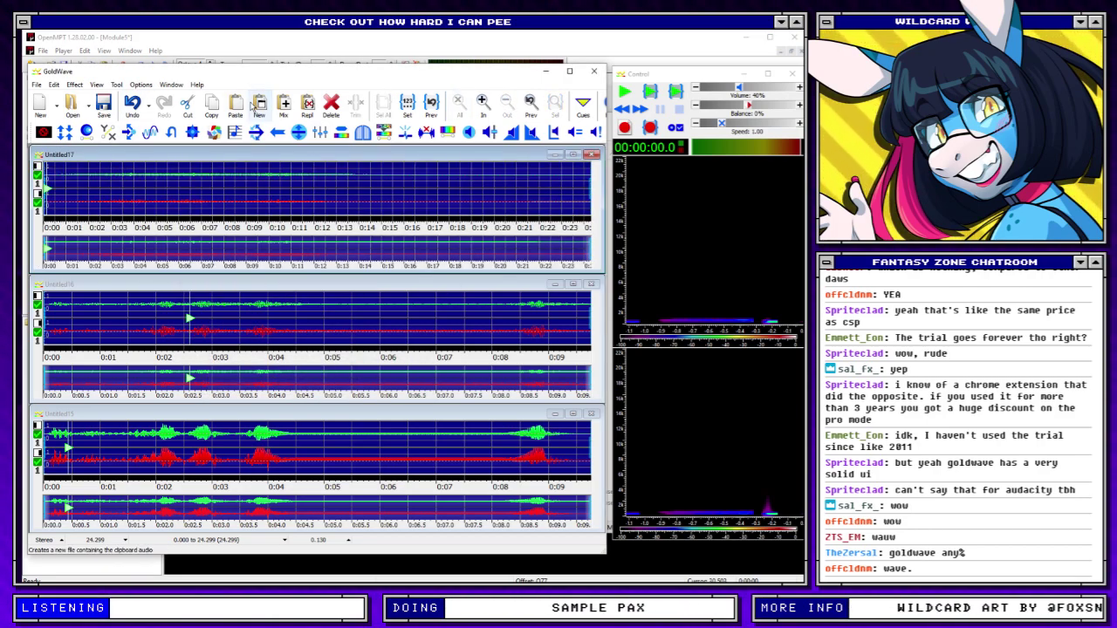
pyautogui.click(260, 106)
# Try interpolating the whole duplicated sound and undo it
pyautogui.click(75, 85)
pyautogui.click(128, 202)
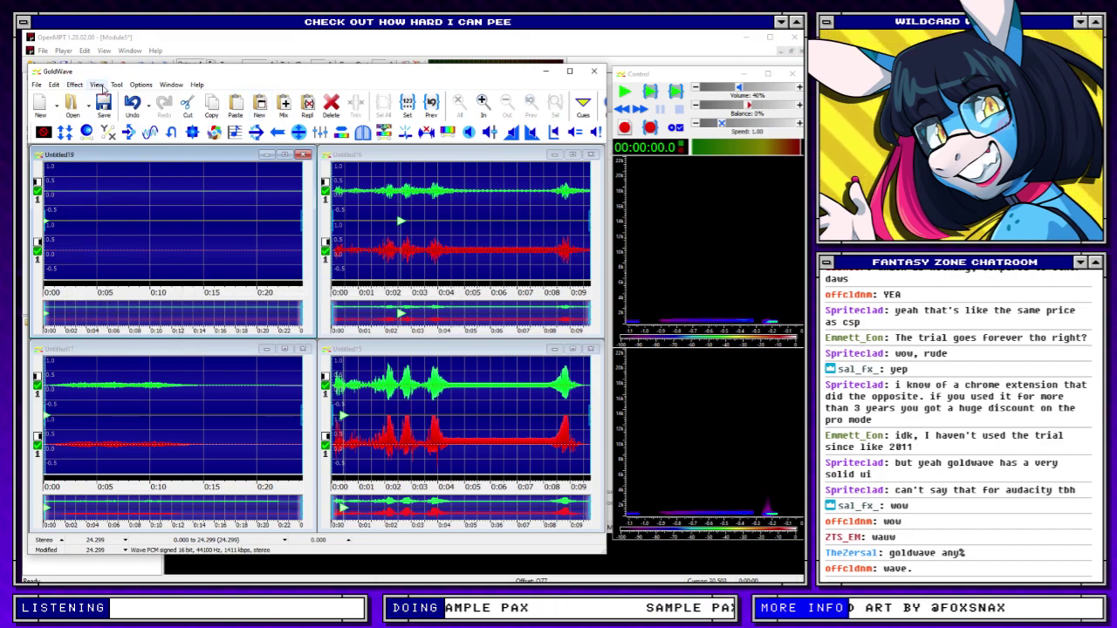
pyautogui.hotkey('ctrl', 'z')
# Apply Frequency Blend with the Chipmunk sing-along preset to the duplicate and play it from about 10.5 s
pyautogui.click(77, 86)
pyautogui.click(129, 181)
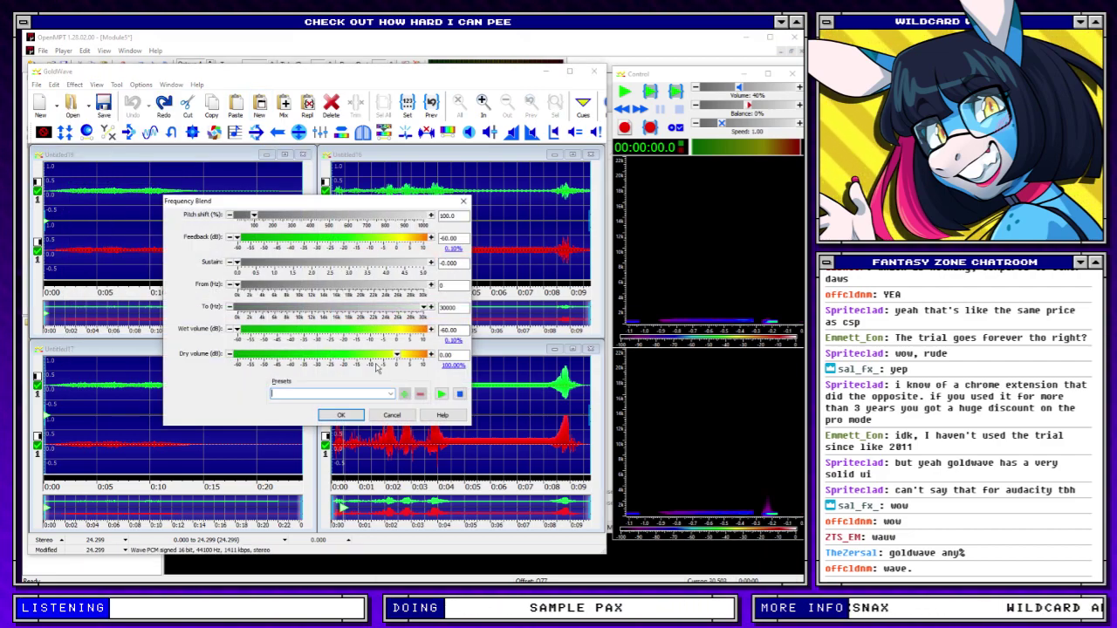
pyautogui.click(390, 395)
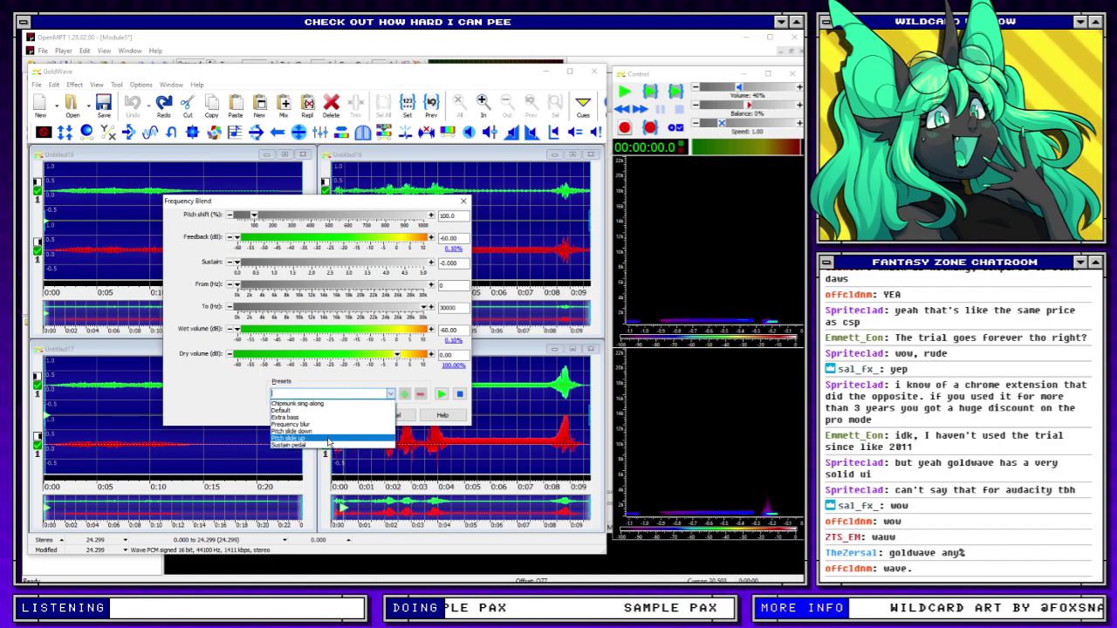
pyautogui.click(325, 404)
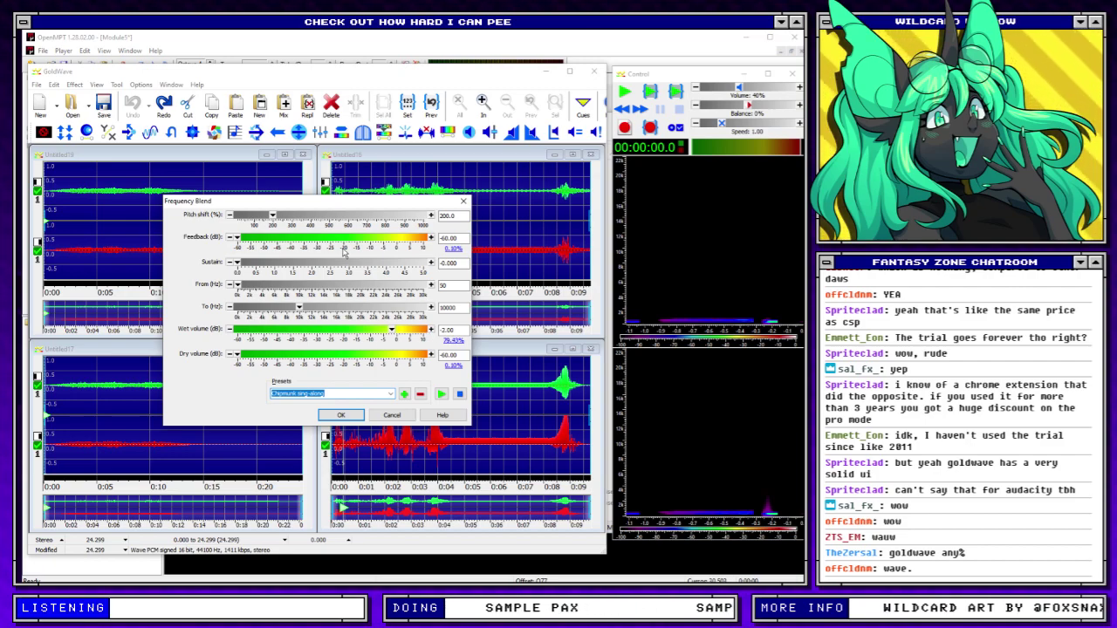
pyautogui.press('Return')
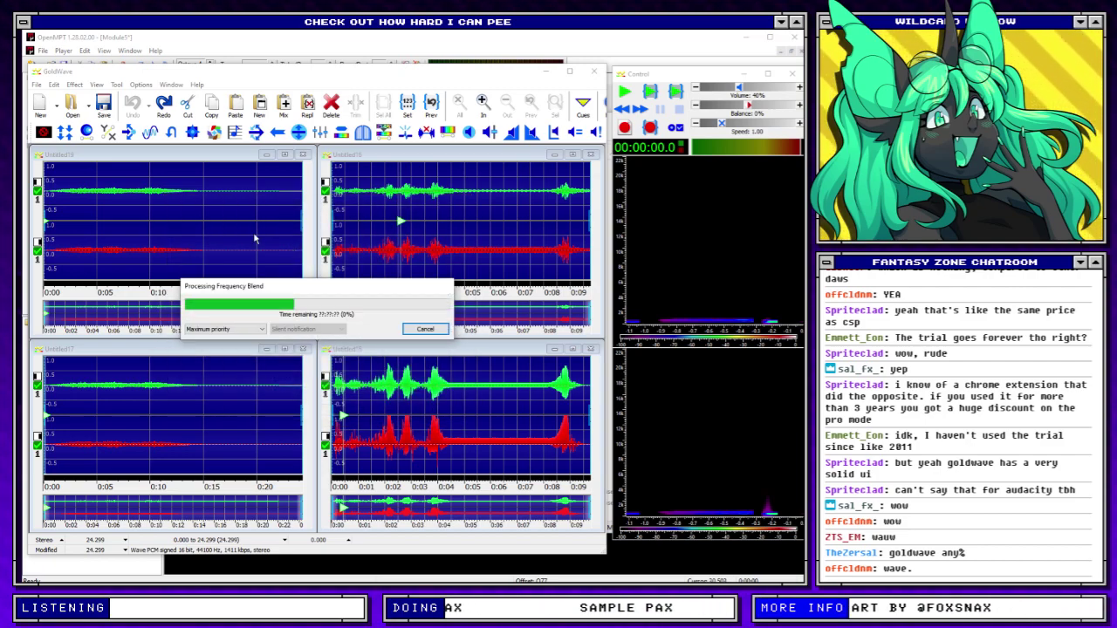
pyautogui.doubleClick(155, 194)
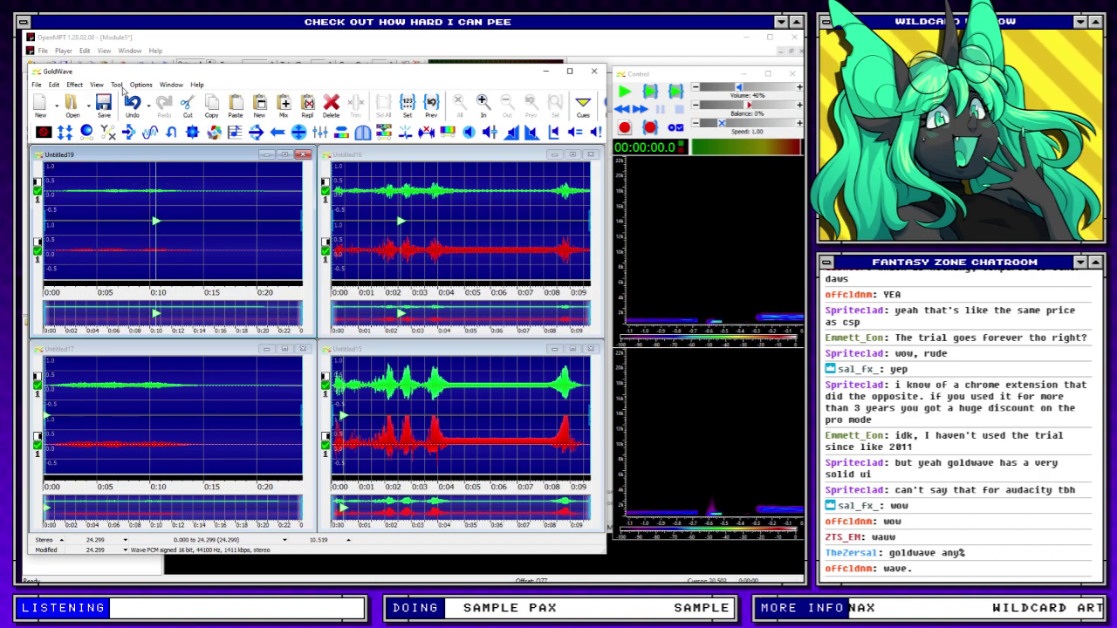
# Reverse the blended copy and maximize its volume, and start the selection at 12.574 s
pyautogui.click(278, 132)
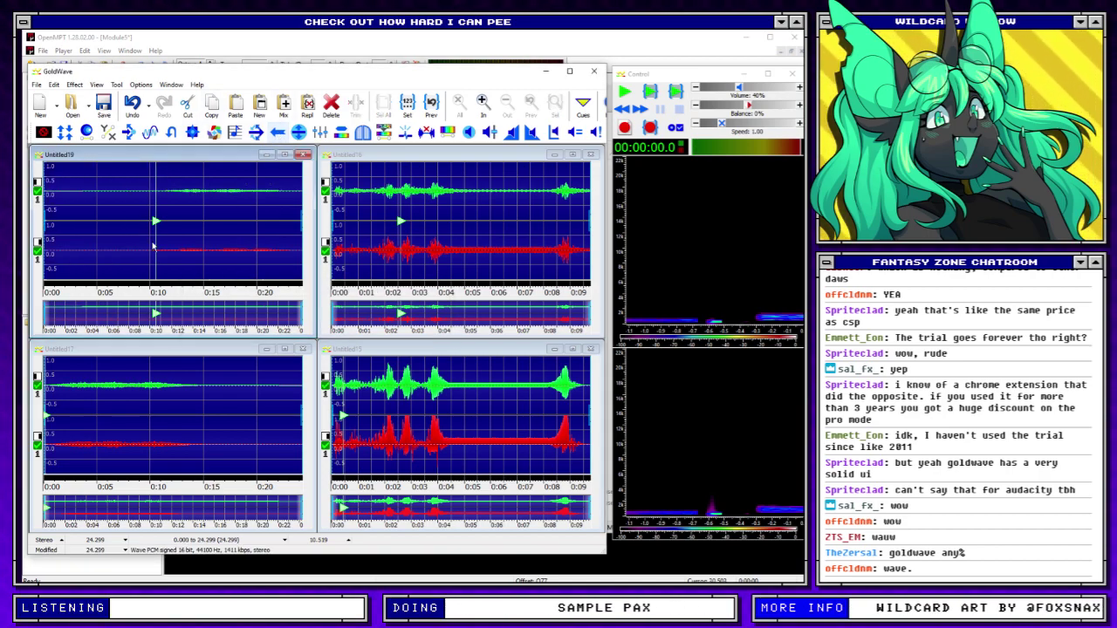
pyautogui.click(75, 85)
pyautogui.moveTo(161, 327)
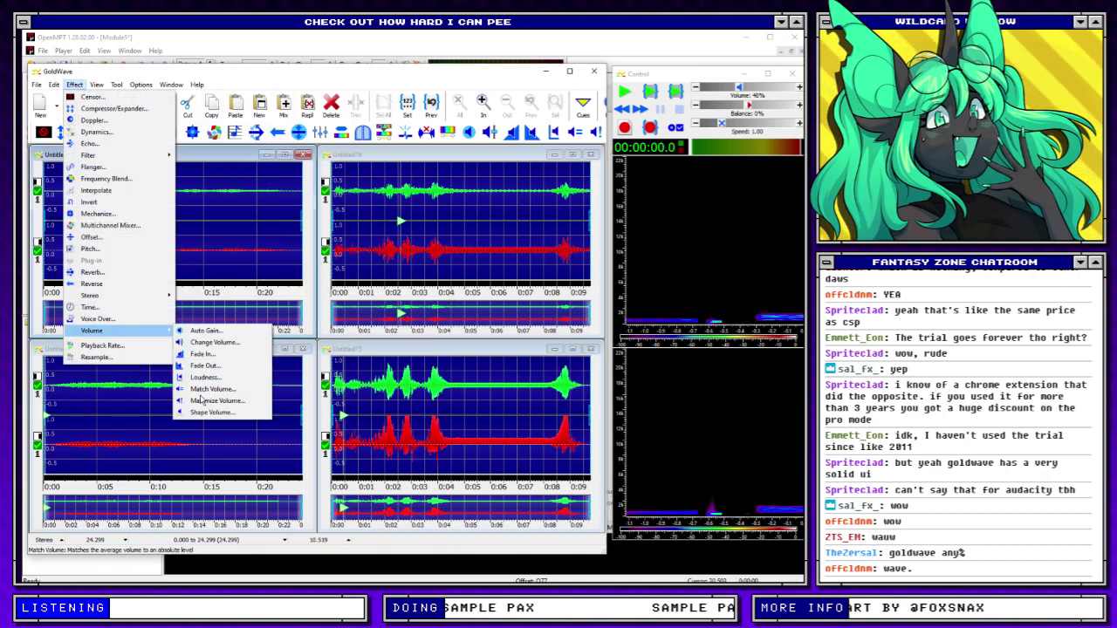
pyautogui.click(268, 356)
pyautogui.click(180, 195)
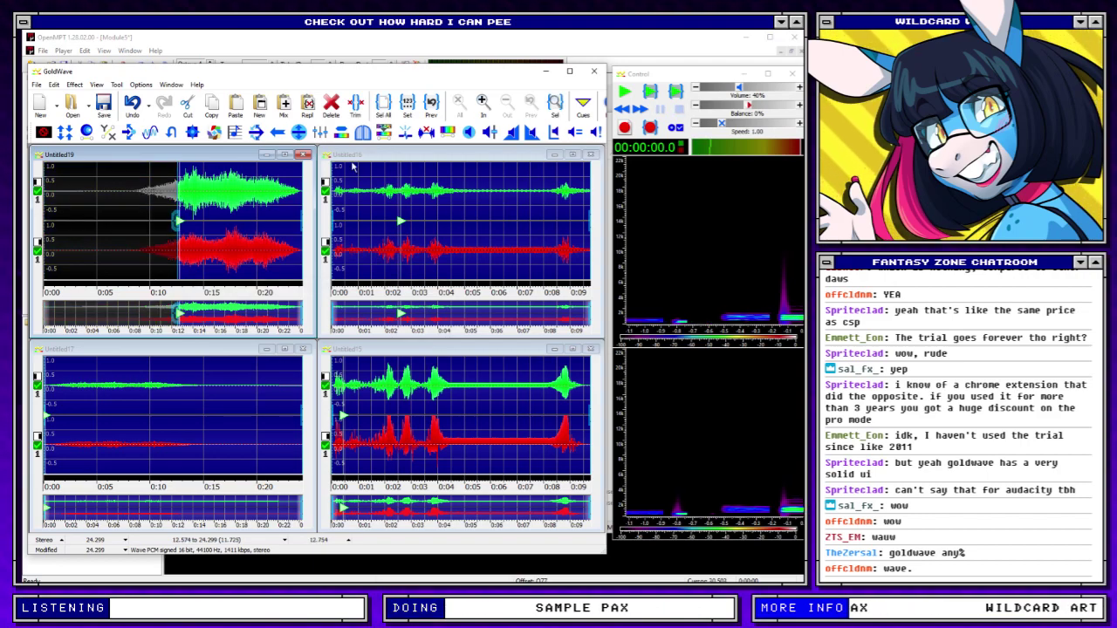
# Fade out the reversed blended copy from 10.678 s to its end and select the whole sound
pyautogui.click(383, 106)
pyautogui.click(158, 194)
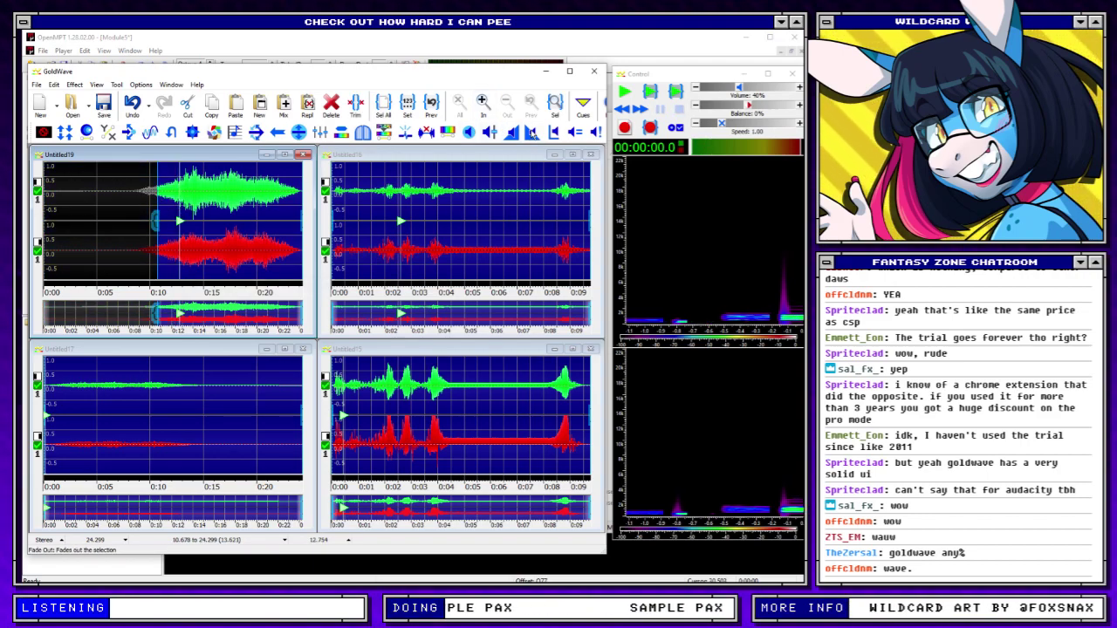
pyautogui.click(533, 132)
pyautogui.press('Return')
pyautogui.hotkey('ctrl', 'a')
# Maximize the volume of Untitled17, try mixing the faded copy into it, and undo the mix
pyautogui.click(177, 351)
pyautogui.click(71, 87)
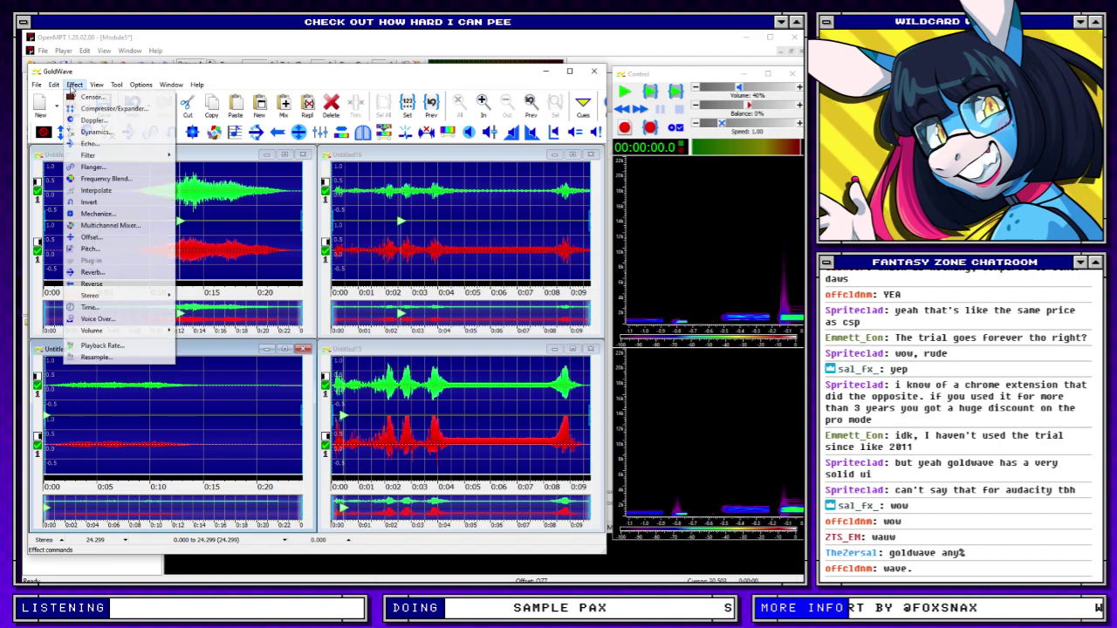
pyautogui.moveTo(157, 331)
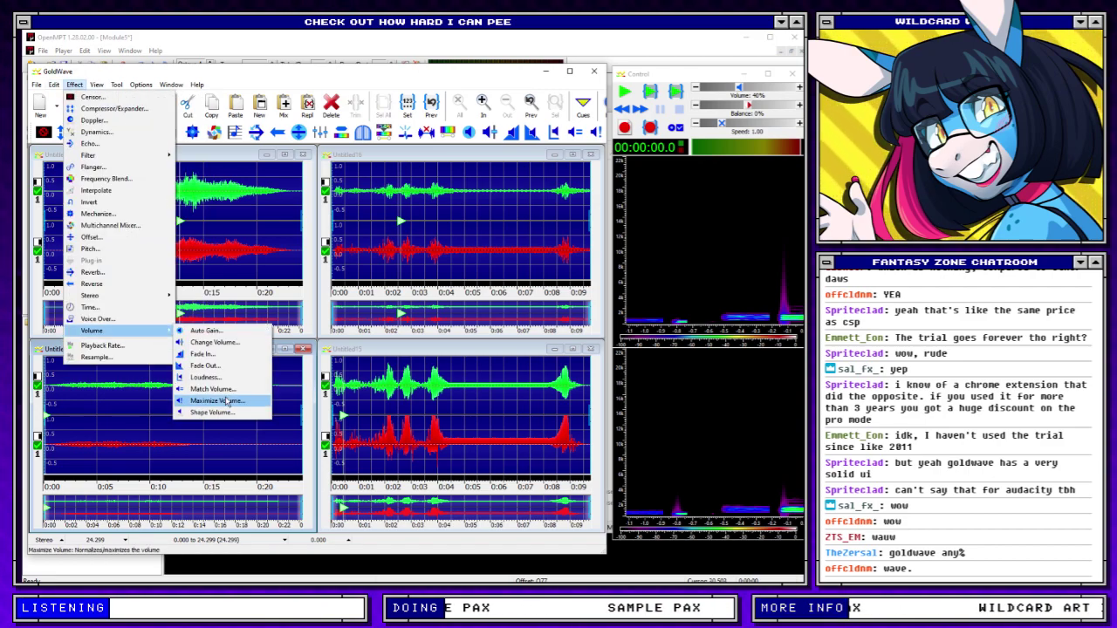
pyautogui.click(216, 401)
pyautogui.click(284, 111)
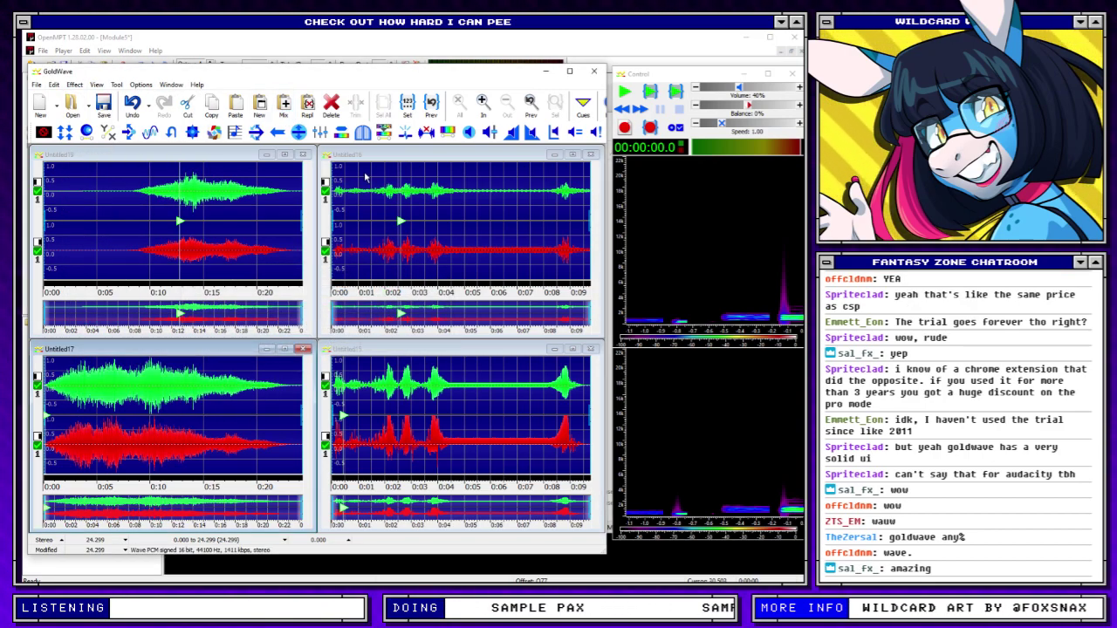
pyautogui.hotkey('ctrl', 'z')
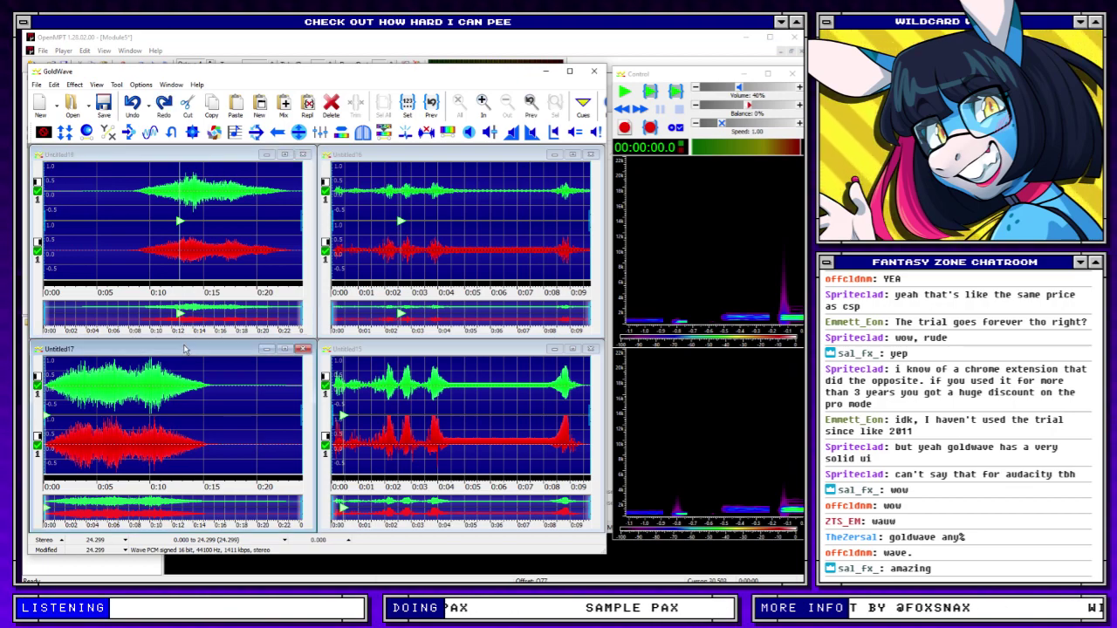
# Mix the copied sound into Untitled17 with an adjusted volume and close Untitled19
pyautogui.click(286, 108)
pyautogui.click(469, 133)
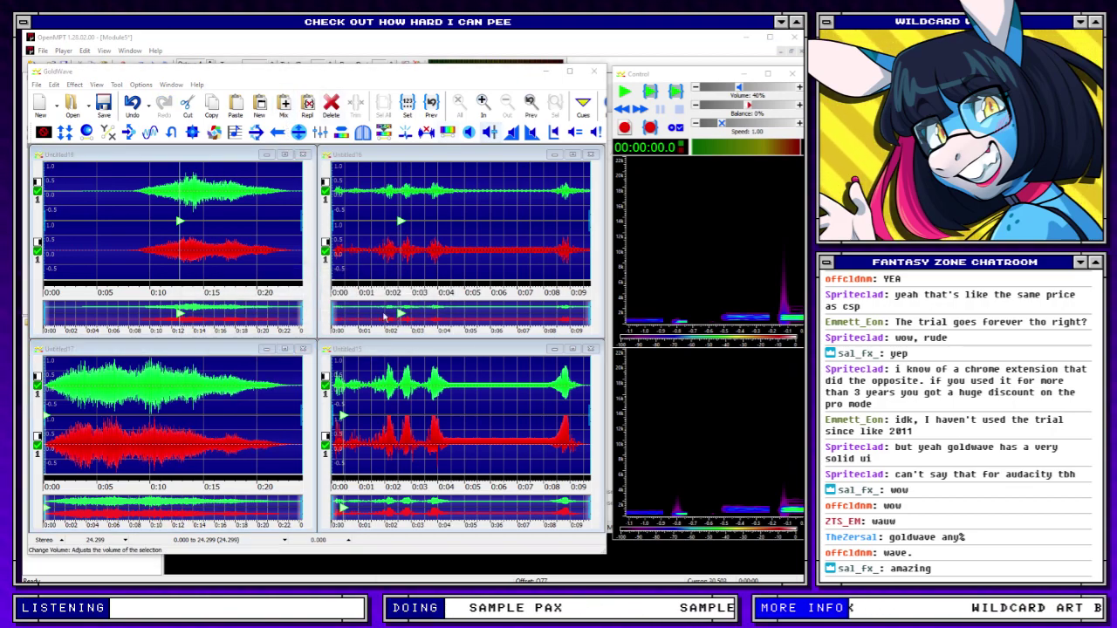
pyautogui.click(303, 344)
pyautogui.click(303, 154)
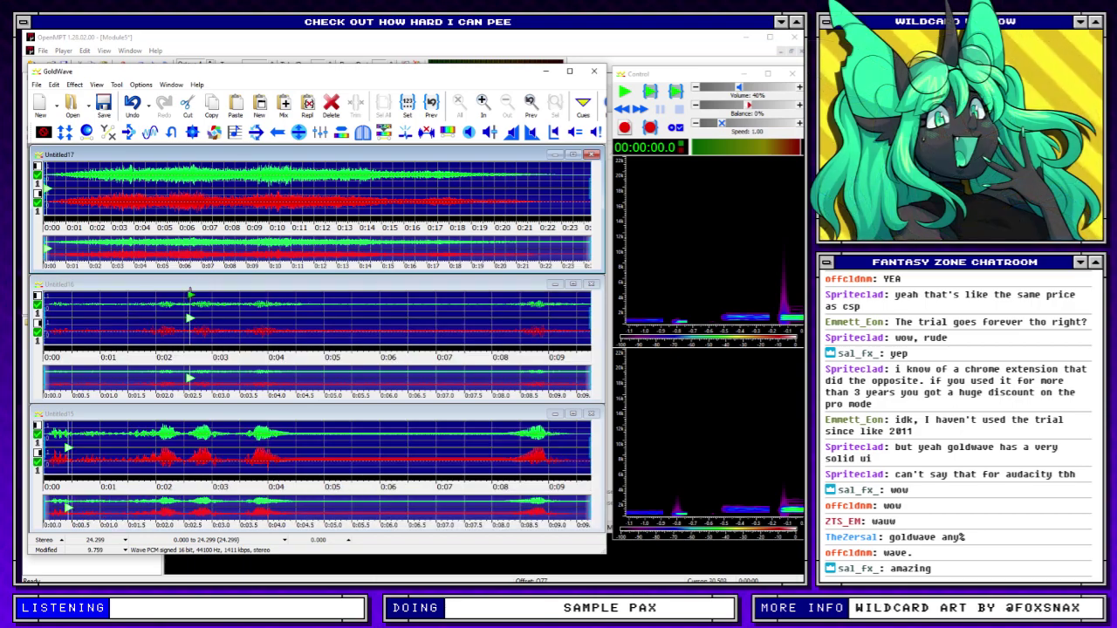
# Play parts of Untitled16 and raise its pitch by semitones without preserving the tempo
pyautogui.click(255, 334)
pyautogui.click(456, 319)
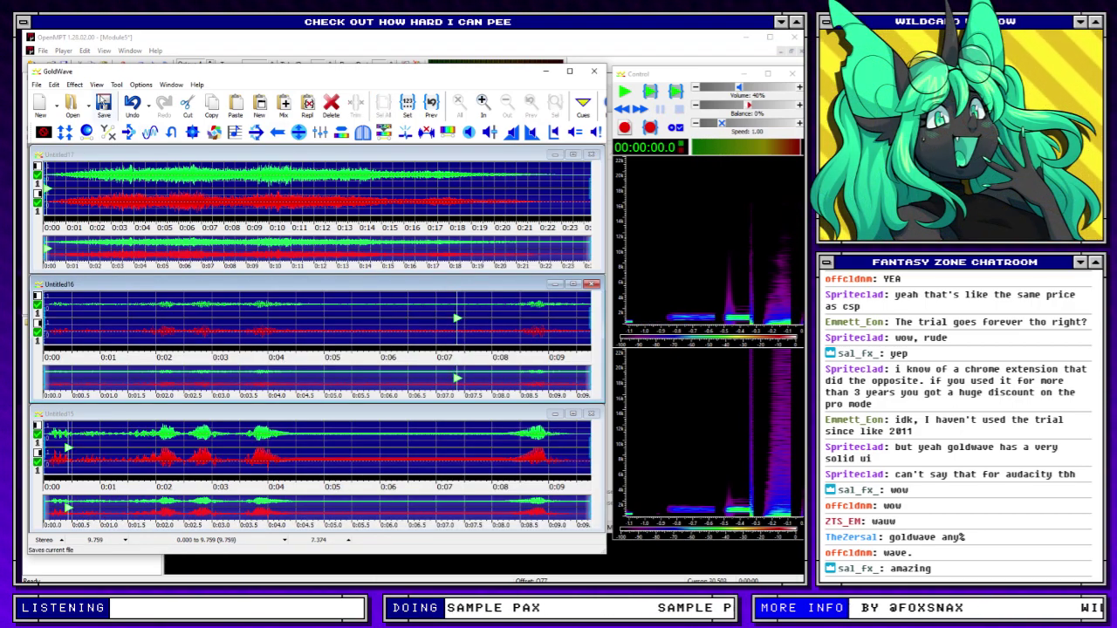
pyautogui.click(74, 84)
pyautogui.click(90, 249)
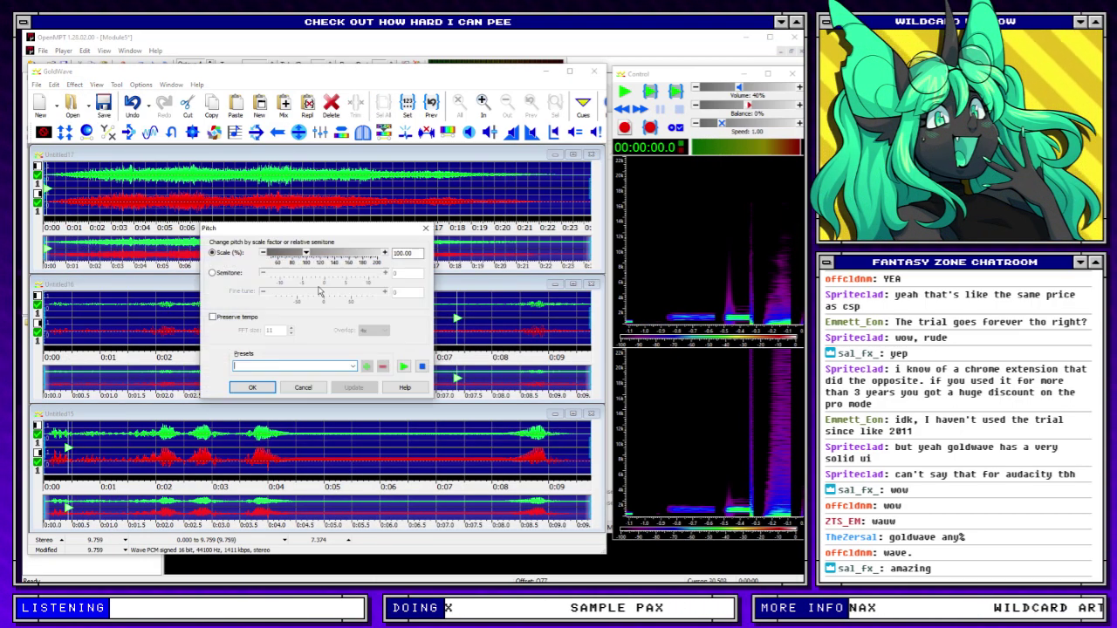
pyautogui.click(228, 274)
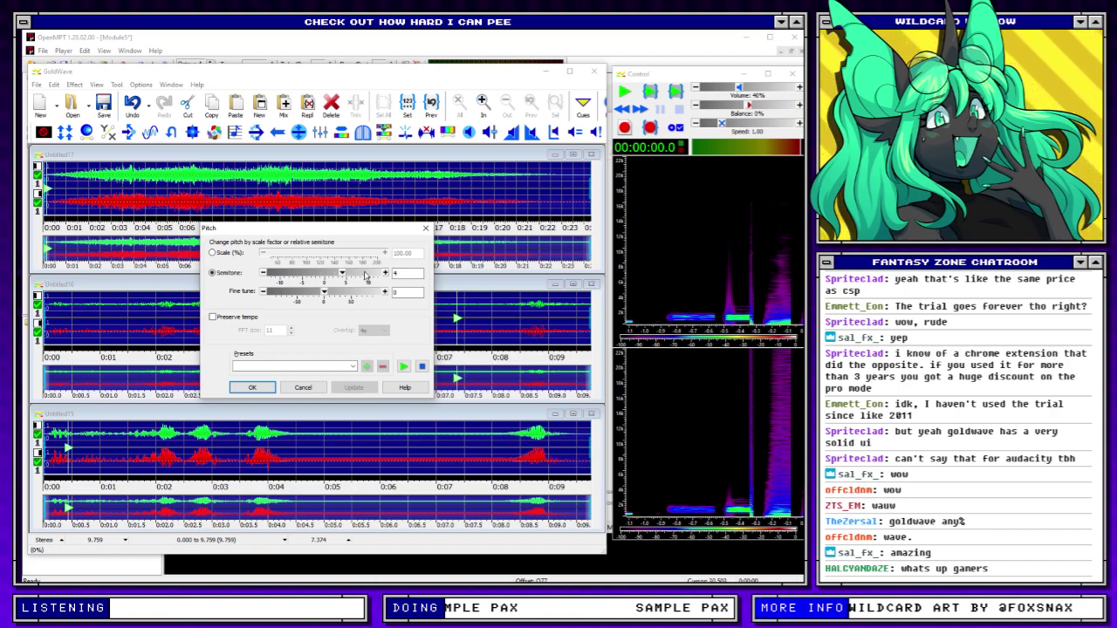
pyautogui.click(252, 387)
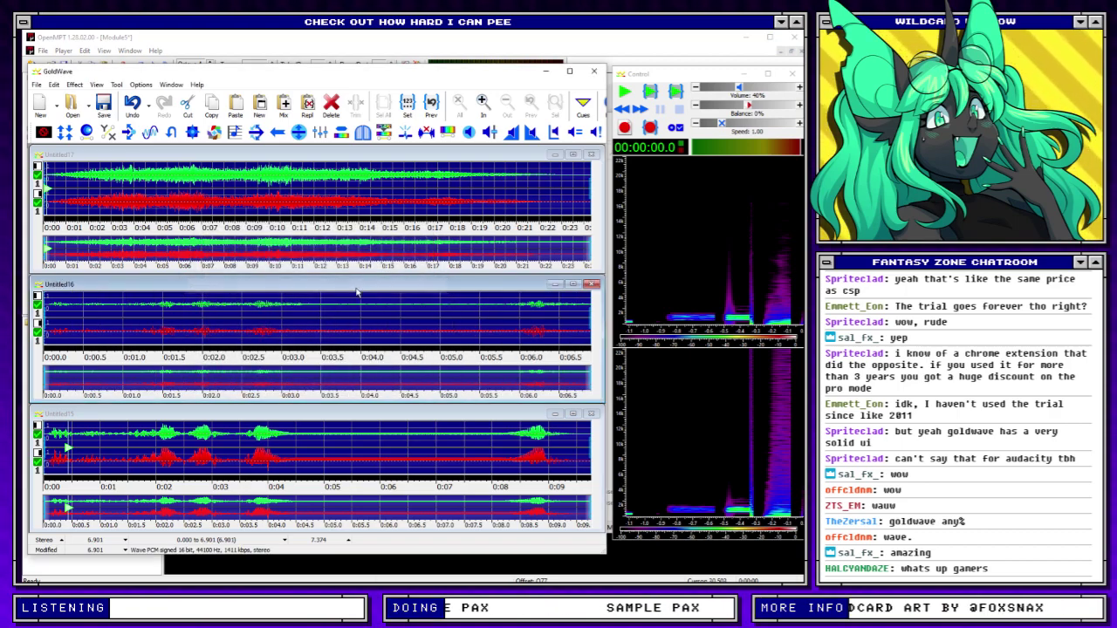
# Play the pitched Untitled16, fade it out from about 1.8 s to its end, and select the whole sound
pyautogui.rightClick(242, 317)
pyautogui.click(267, 336)
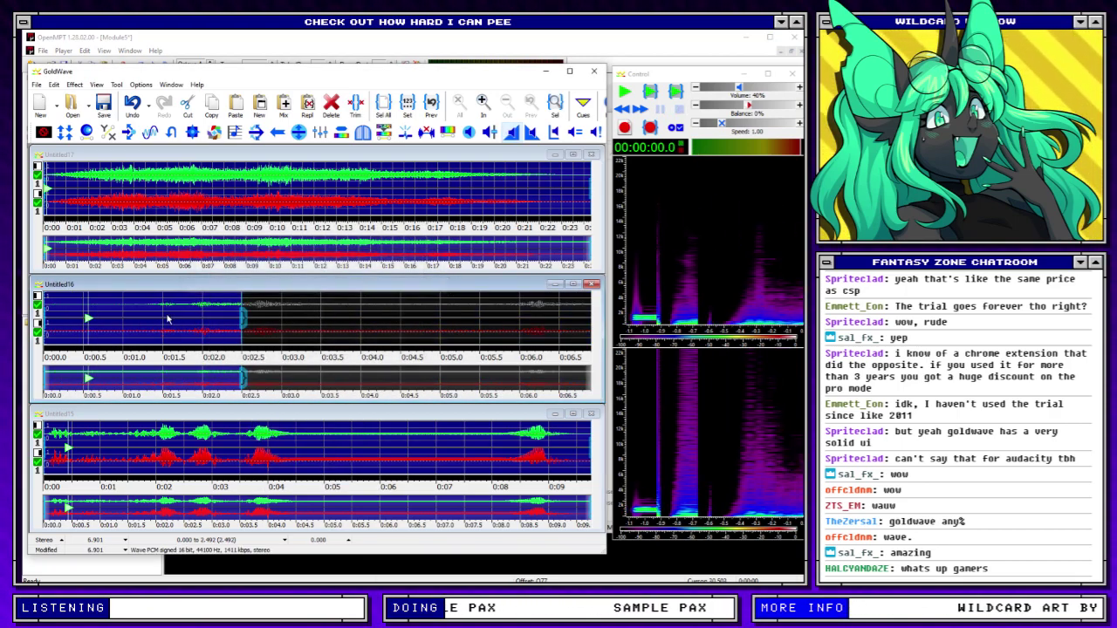
pyautogui.moveTo(185, 319); pyautogui.dragTo(594, 318)
pyautogui.press('space')
pyautogui.click(531, 132)
pyautogui.press('Return')
pyautogui.click(384, 107)
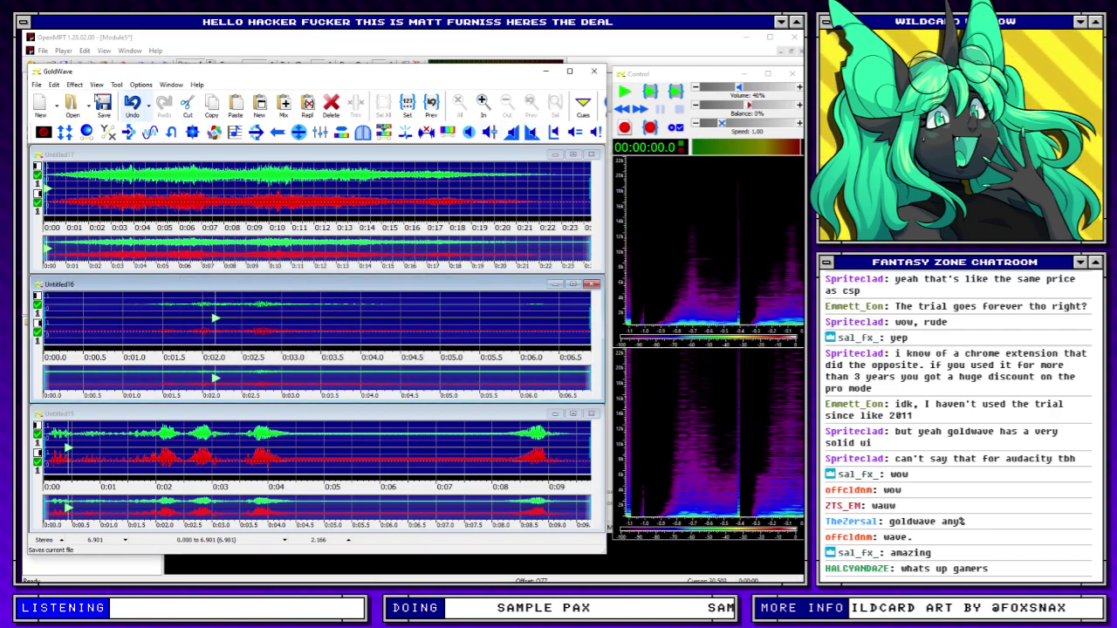
# Apply a dynamic lowpass filter to Untitled16, sweeping the cutoff from 22050 Hz to 20 Hz with steepness 10
pyautogui.click(74, 84)
pyautogui.moveTo(96, 153)
pyautogui.click(222, 191)
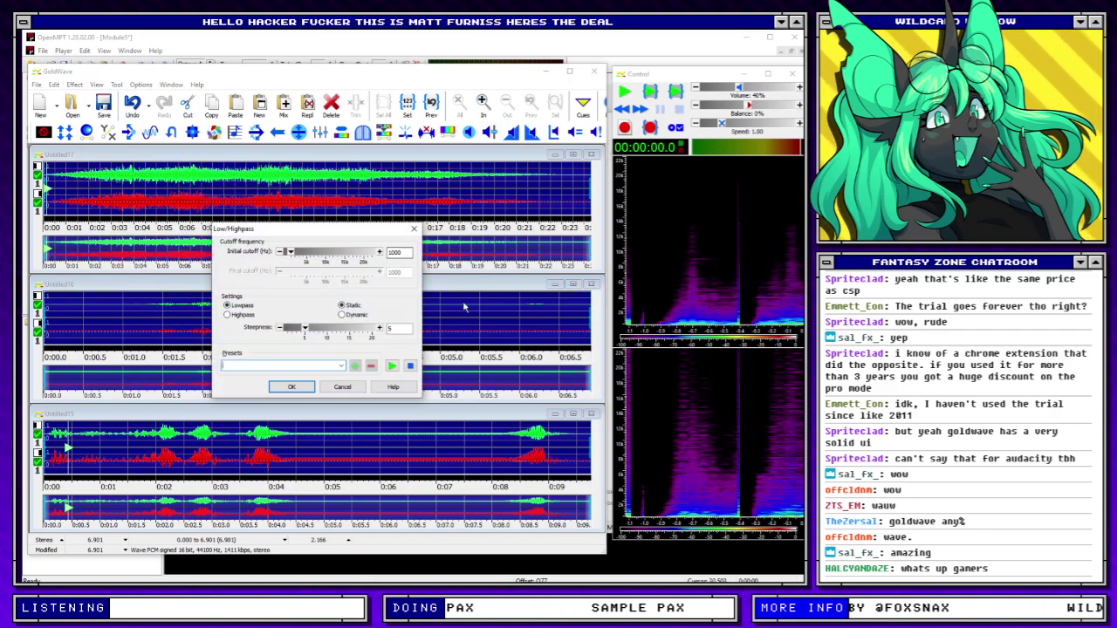
pyautogui.click(353, 316)
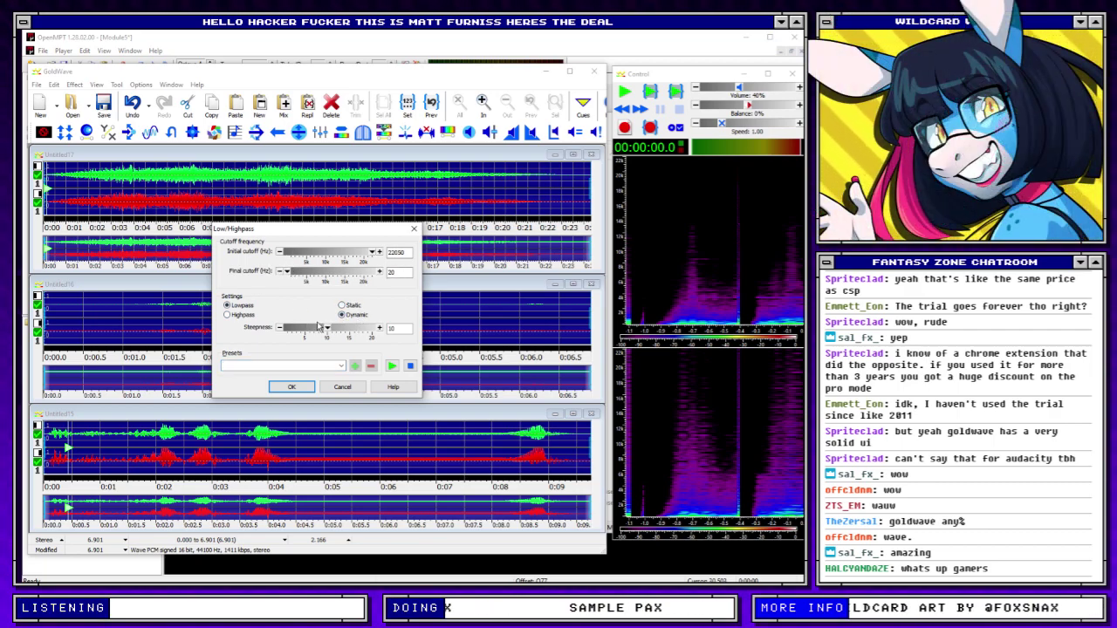
pyautogui.click(292, 387)
# Apply Echo to Untitled16 with 9 echoes, 1 s delay, -6 dB volume and a generated tail
pyautogui.click(75, 85)
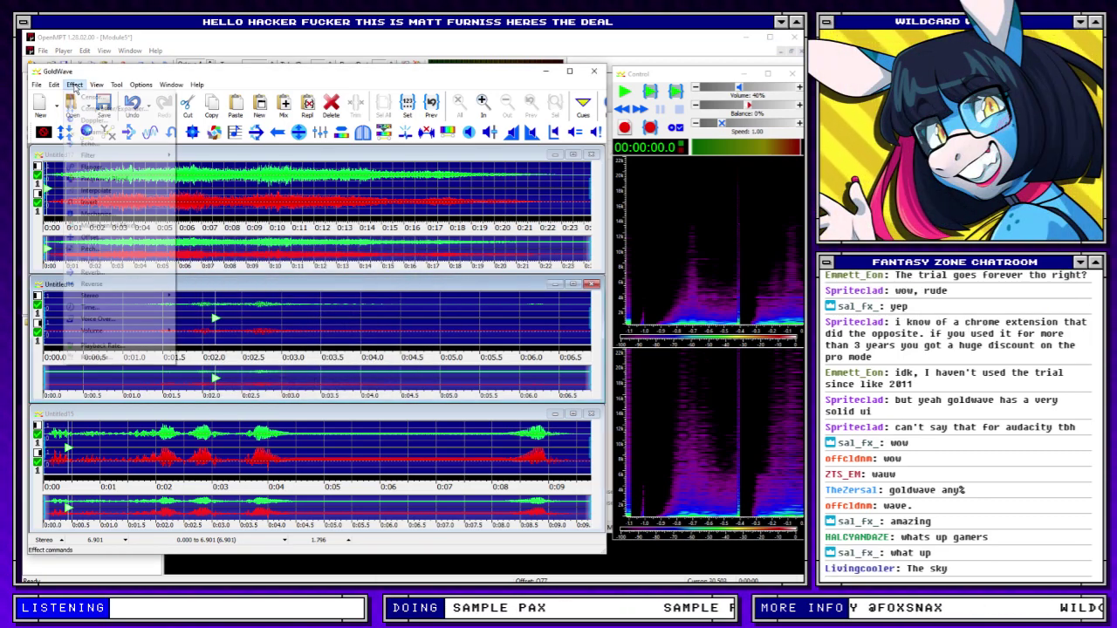
pyautogui.click(90, 144)
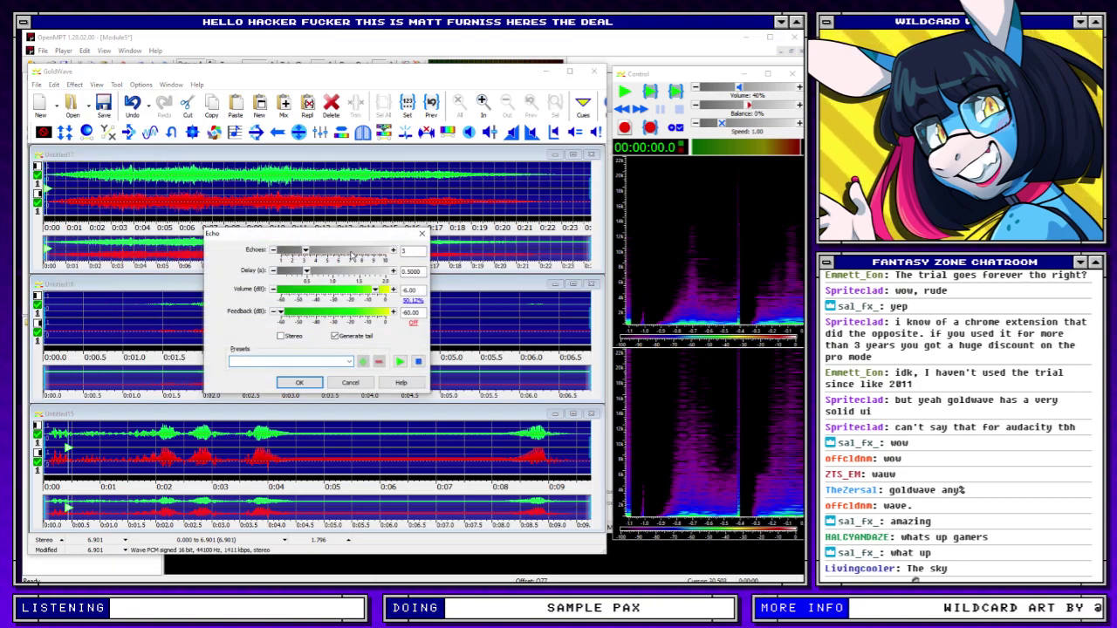
pyautogui.moveTo(352, 255); pyautogui.dragTo(382, 262)
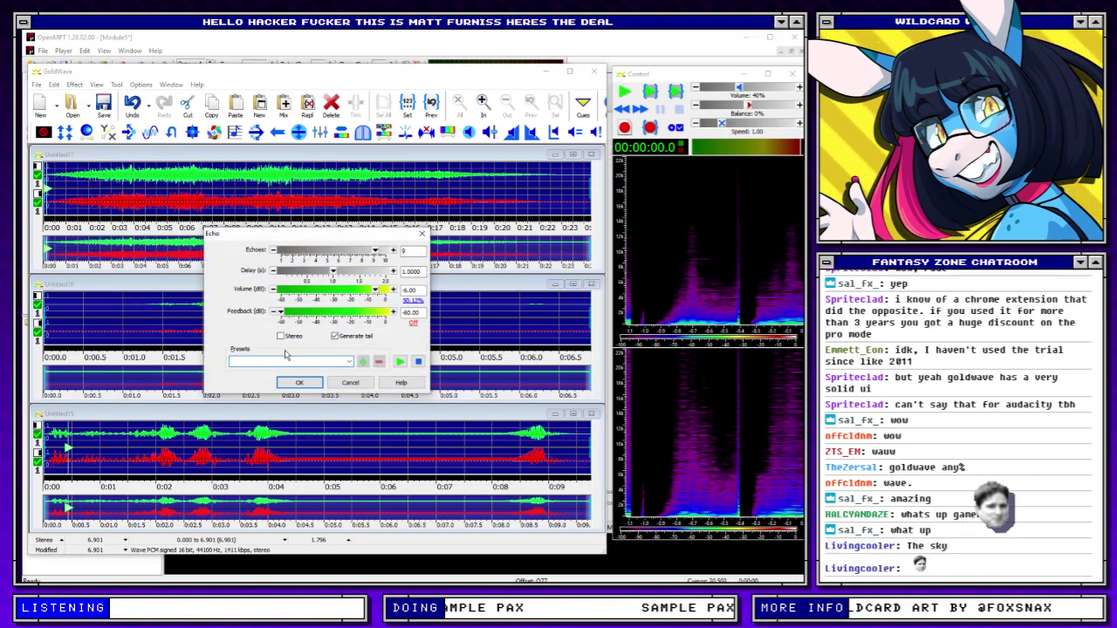
pyautogui.press('Return')
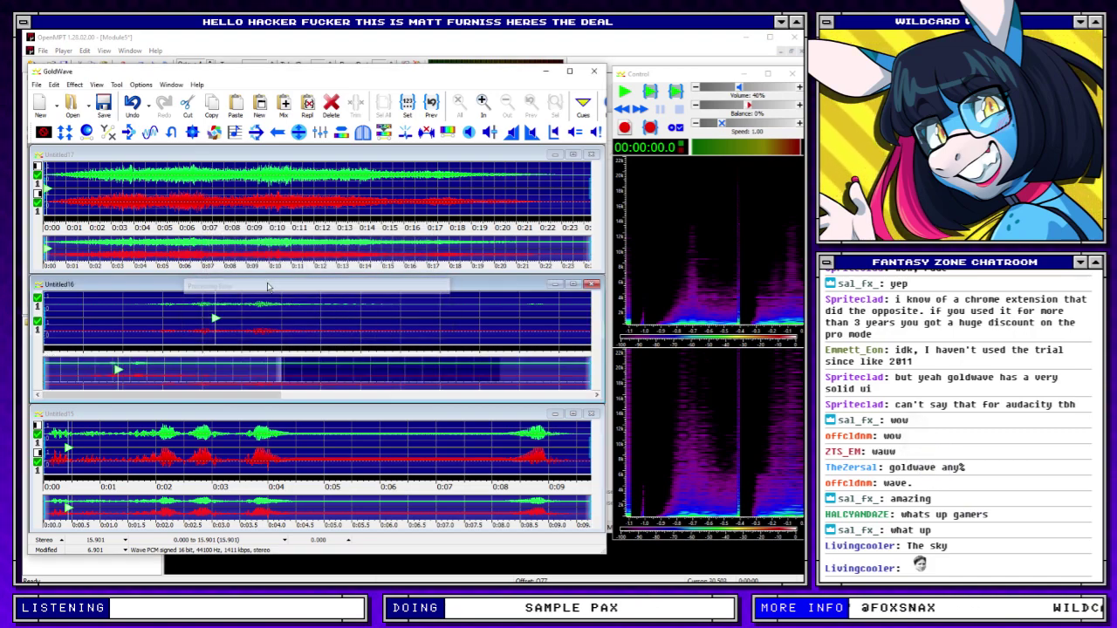
# Preview sections of the echoed sound and duplicate all of it into a new file
pyautogui.click(272, 328)
pyautogui.moveTo(316, 328); pyautogui.dragTo(801, 328)
pyautogui.click(460, 116)
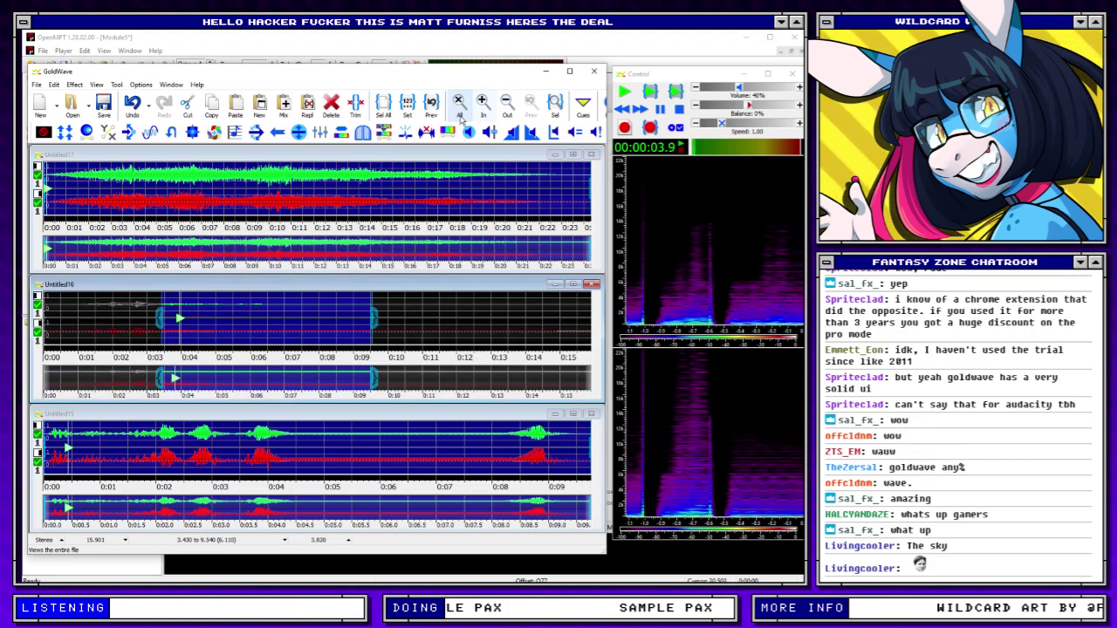
pyautogui.hotkey('ctrl', 'a')
pyautogui.hotkey('ctrl', 'c')
pyautogui.click(259, 107)
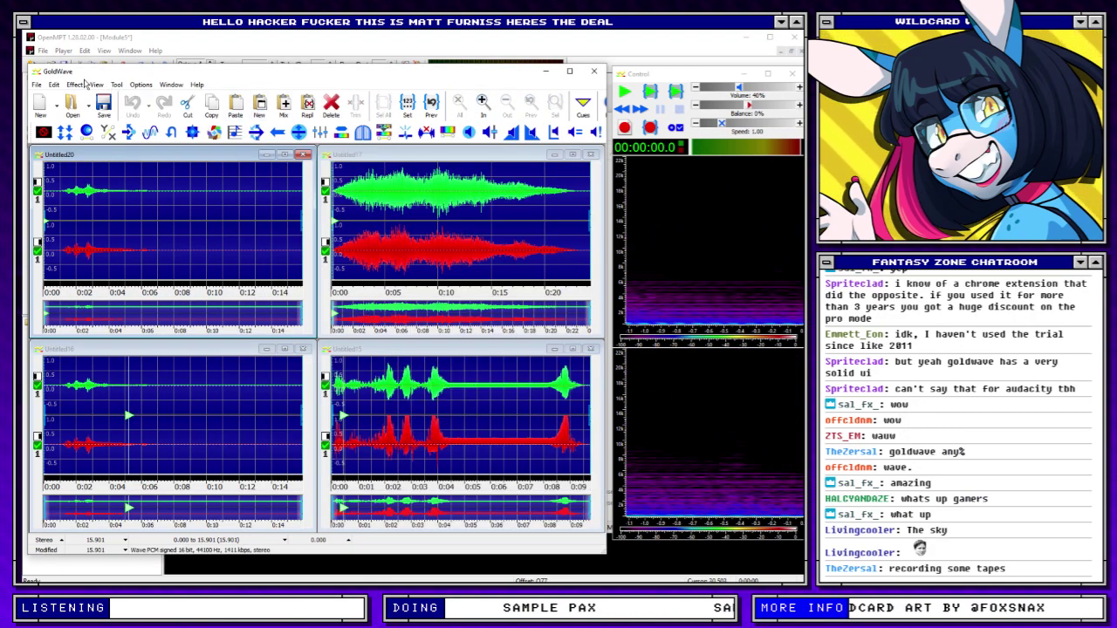
pyautogui.click(66, 84)
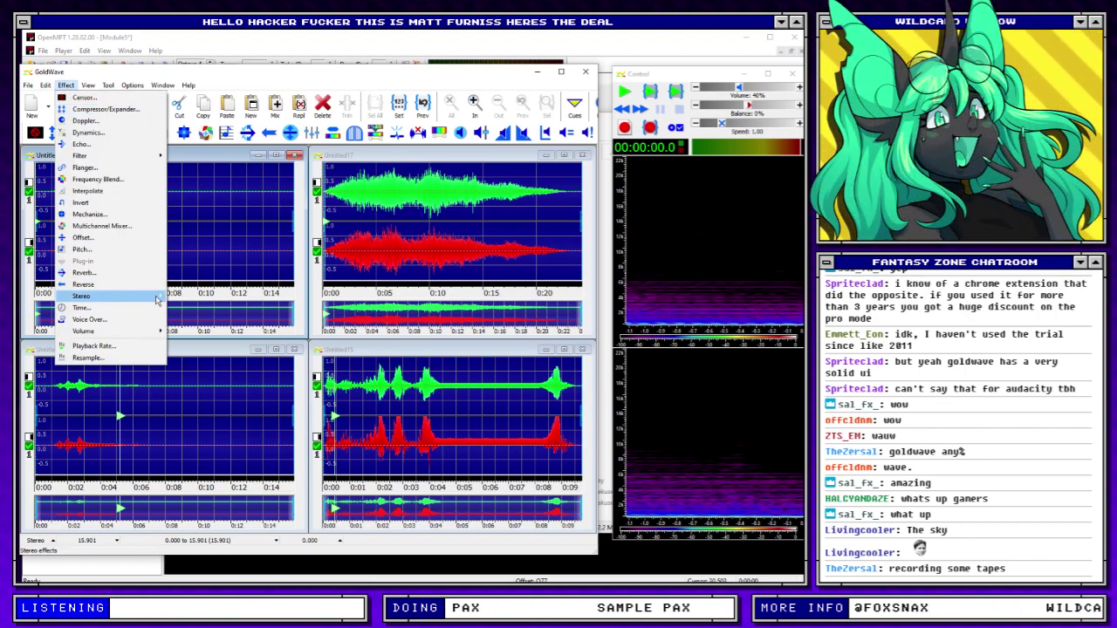
pyautogui.moveTo(158, 297)
pyautogui.click(201, 296)
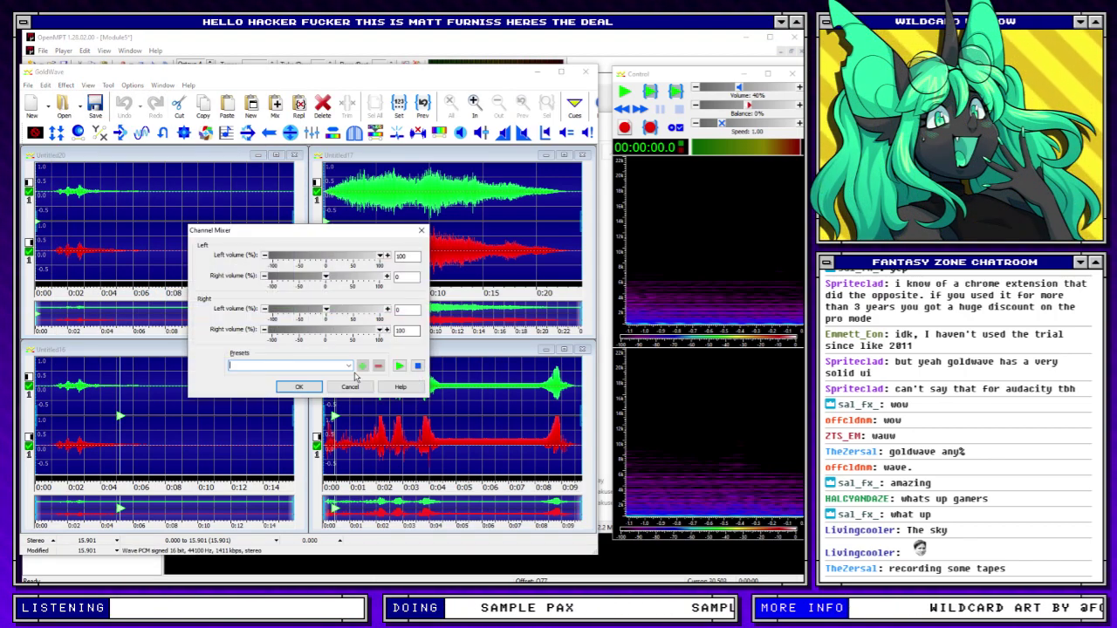
pyautogui.click(348, 366)
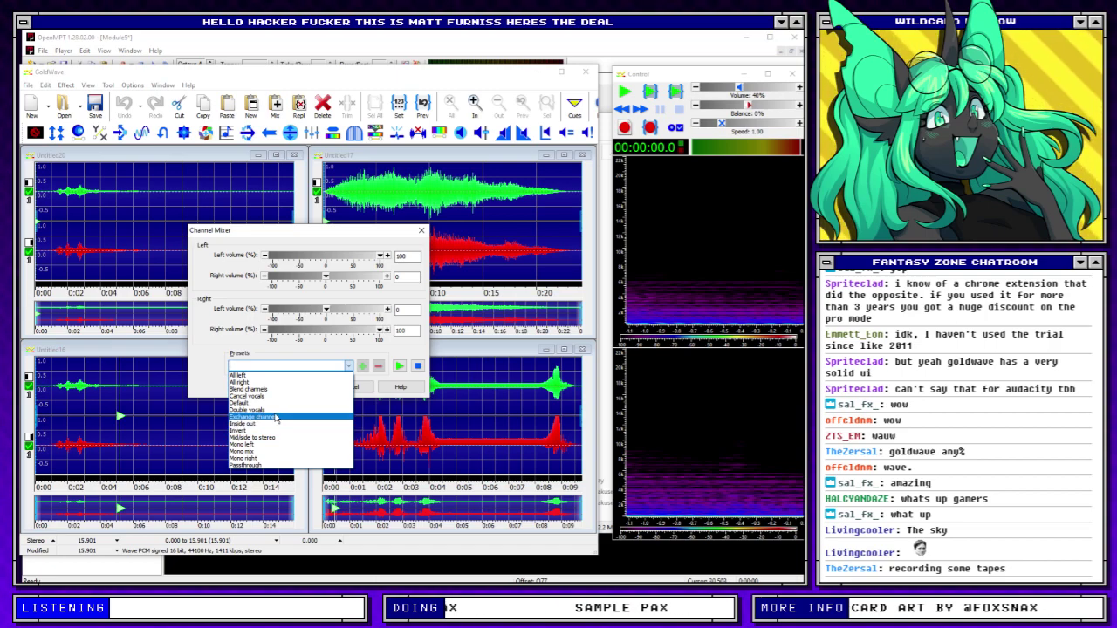
pyautogui.press('Escape')
pyautogui.press('Escape')
# Raise the pitch of the duplicated echo sound by semitones without preserving the tempo
pyautogui.click(67, 86)
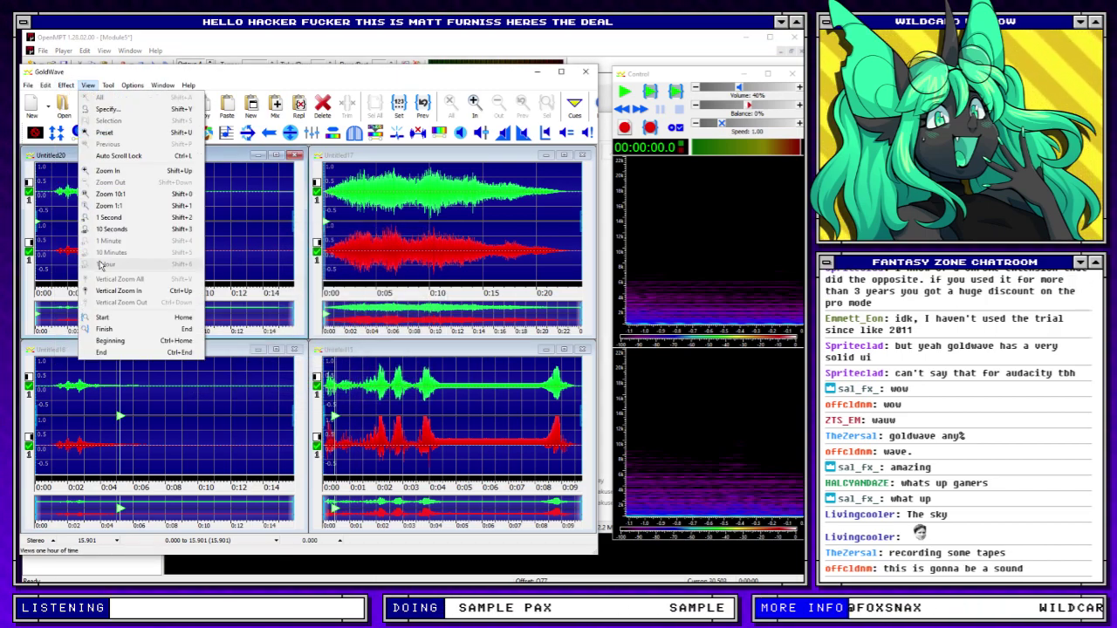
pyautogui.click(66, 84)
pyautogui.click(96, 250)
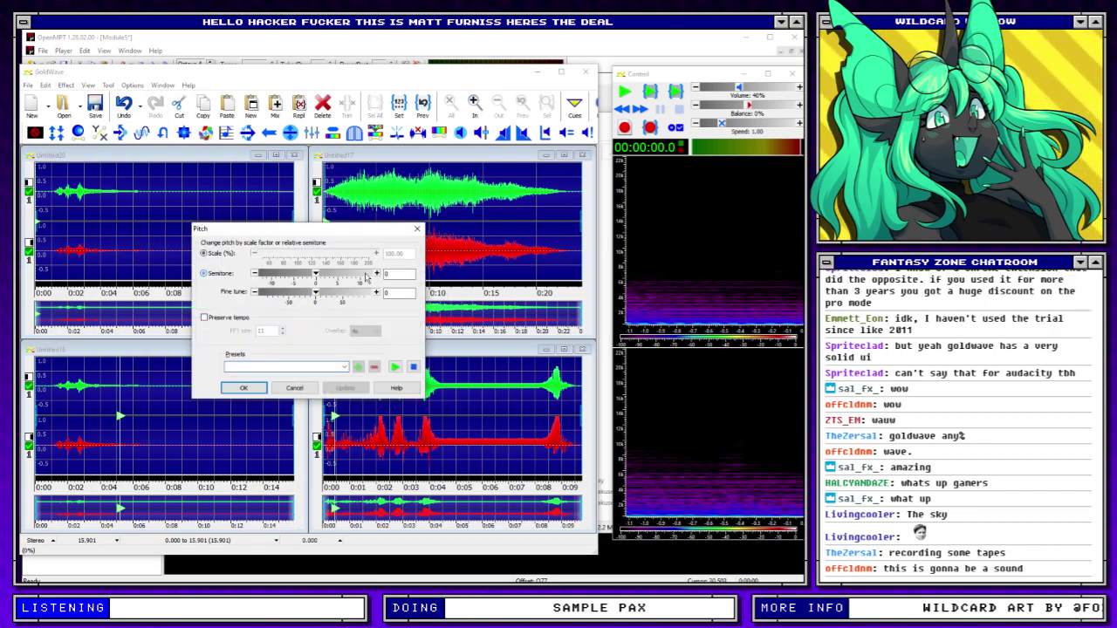
pyautogui.press('Return')
# Play Untitled16 from about 6 s and mix the pitched duplicate into it at that point
pyautogui.click(136, 377)
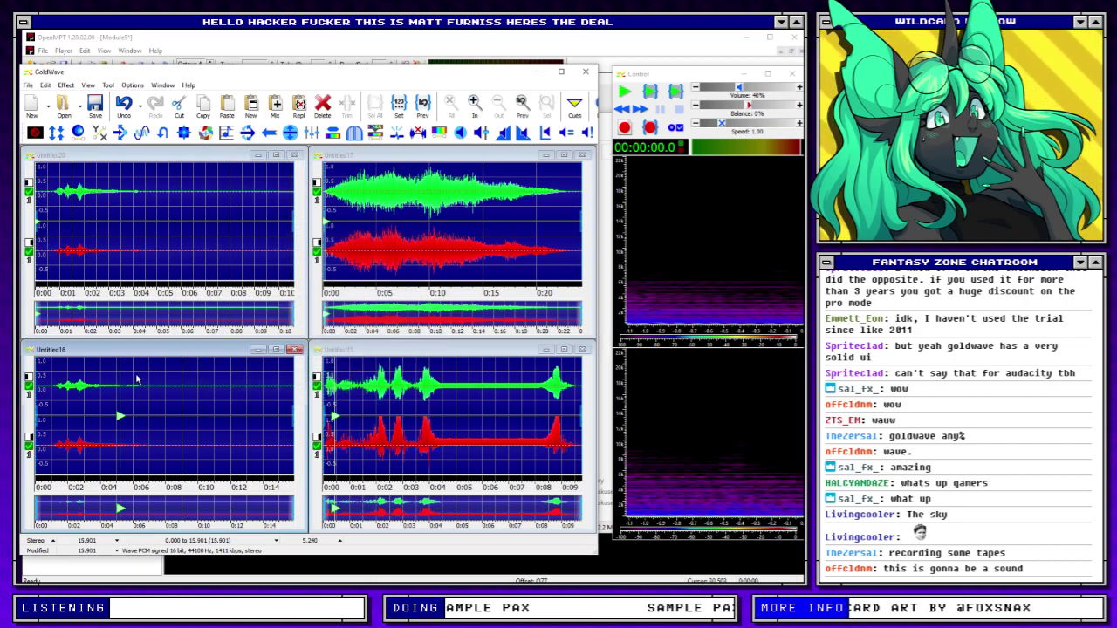
pyautogui.press('space')
pyautogui.press('space')
pyautogui.click(275, 107)
pyautogui.press('Return')
# Undo the pitch shift on Untitled20 and raise its pitch again by a smaller semitone amount
pyautogui.click(166, 155)
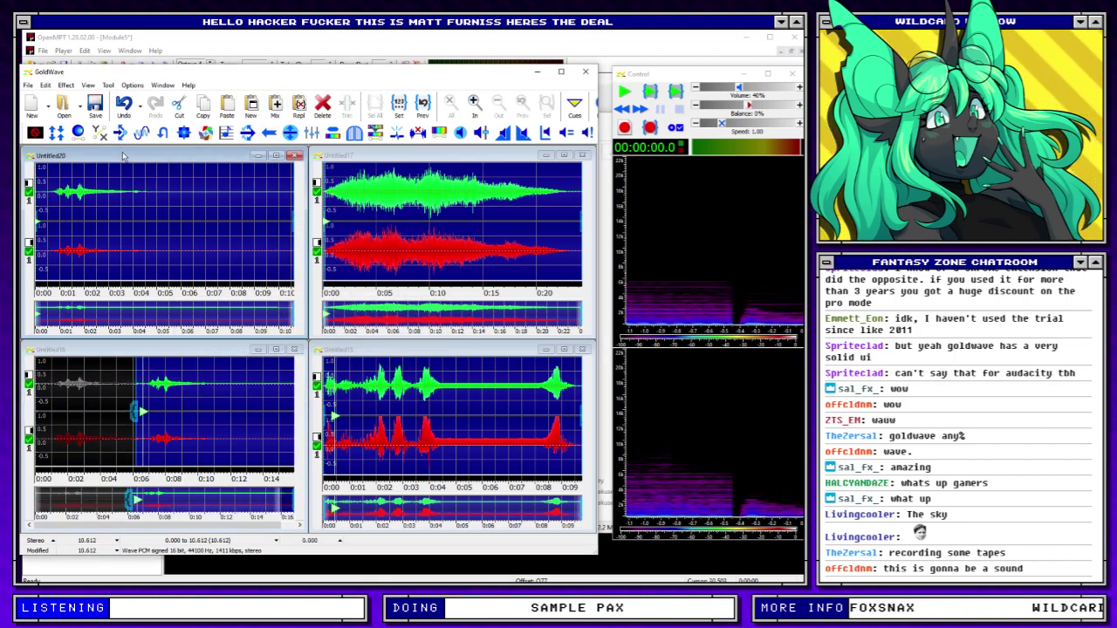
pyautogui.hotkey('ctrl', 'z')
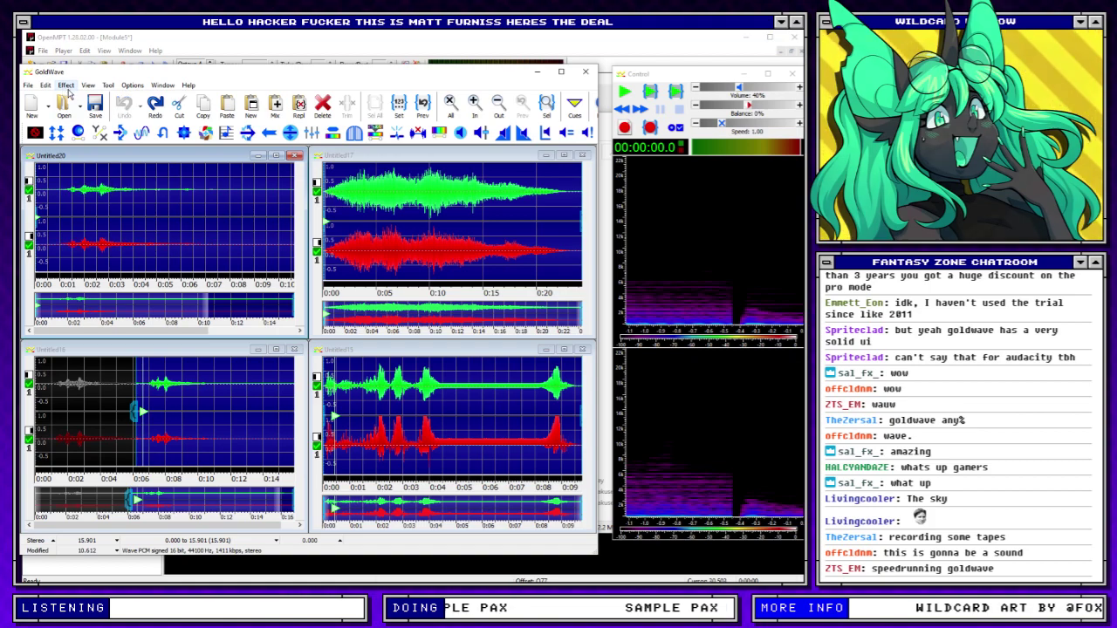
pyautogui.click(66, 85)
pyautogui.click(82, 249)
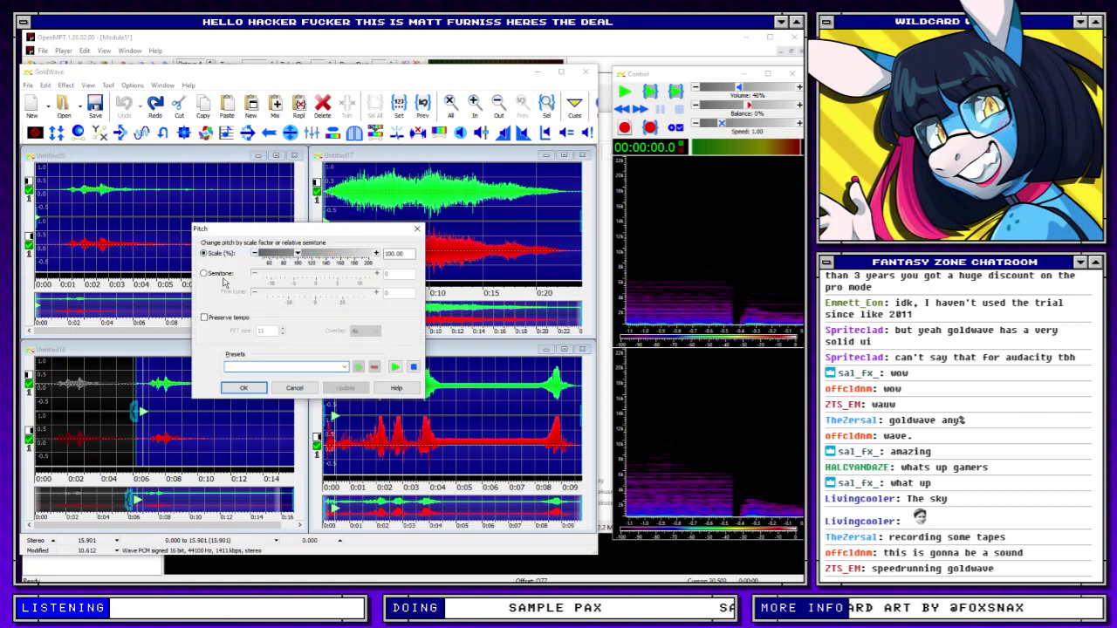
pyautogui.click(223, 273)
pyautogui.press('Return')
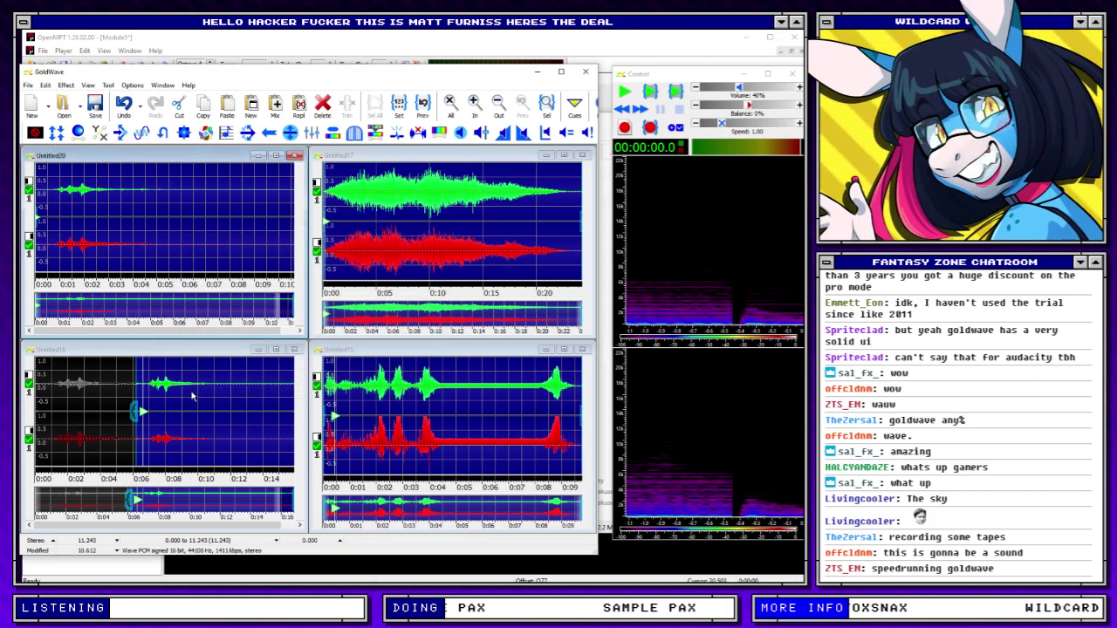
# Mix the newly pitched copy into Untitled16 at about 9 s and close Untitled20
pyautogui.click(184, 387)
pyautogui.click(276, 107)
pyautogui.press('Return')
pyautogui.click(295, 156)
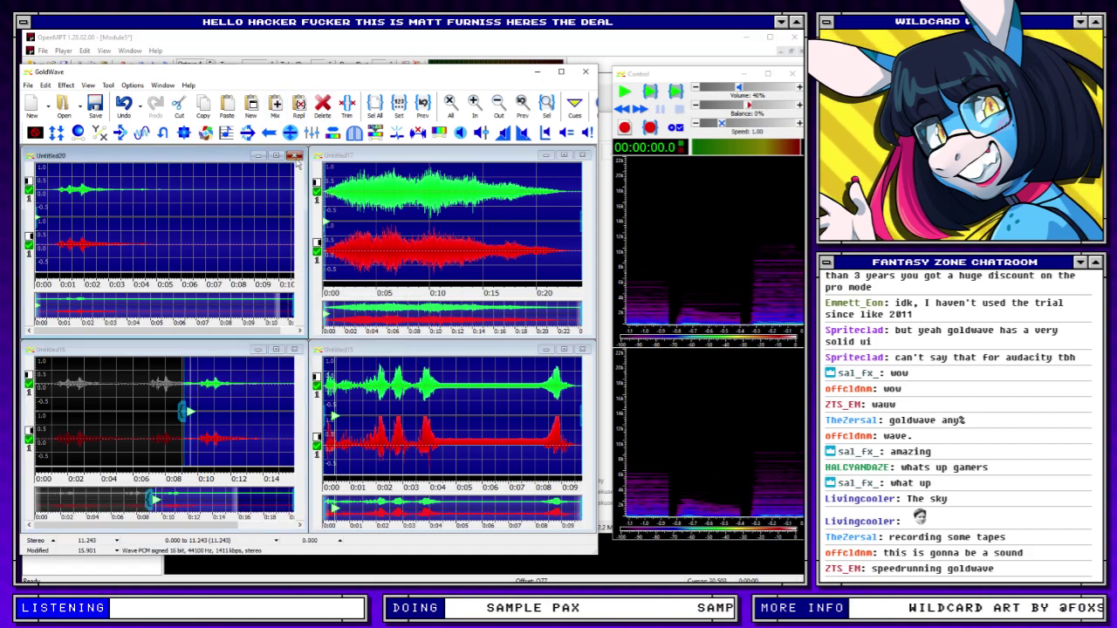
pyautogui.hotkey('ctrl', 'a')
# Change the volume of Untitled17 by -7 dB and start the selection in Untitled15 at 1.402 s
pyautogui.click(223, 287)
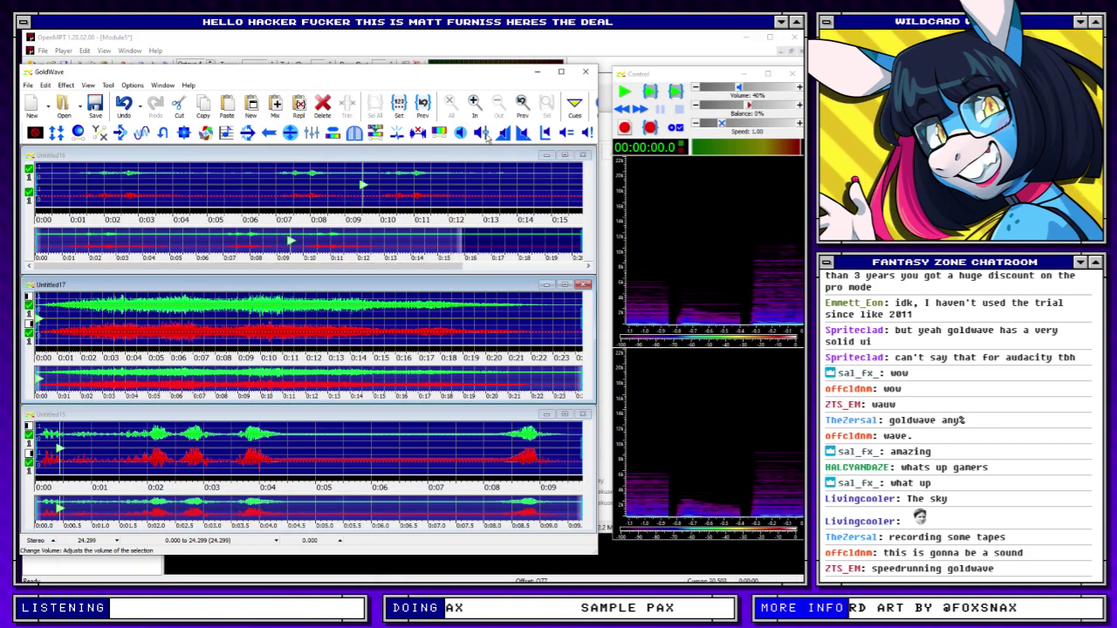
pyautogui.click(482, 133)
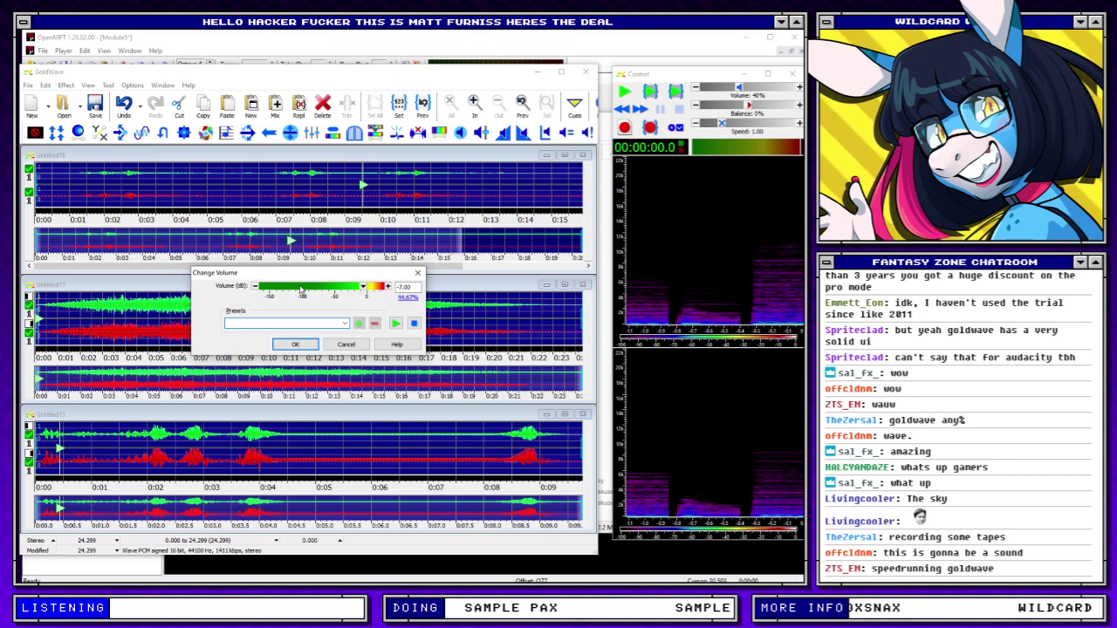
pyautogui.click(295, 344)
pyautogui.click(117, 454)
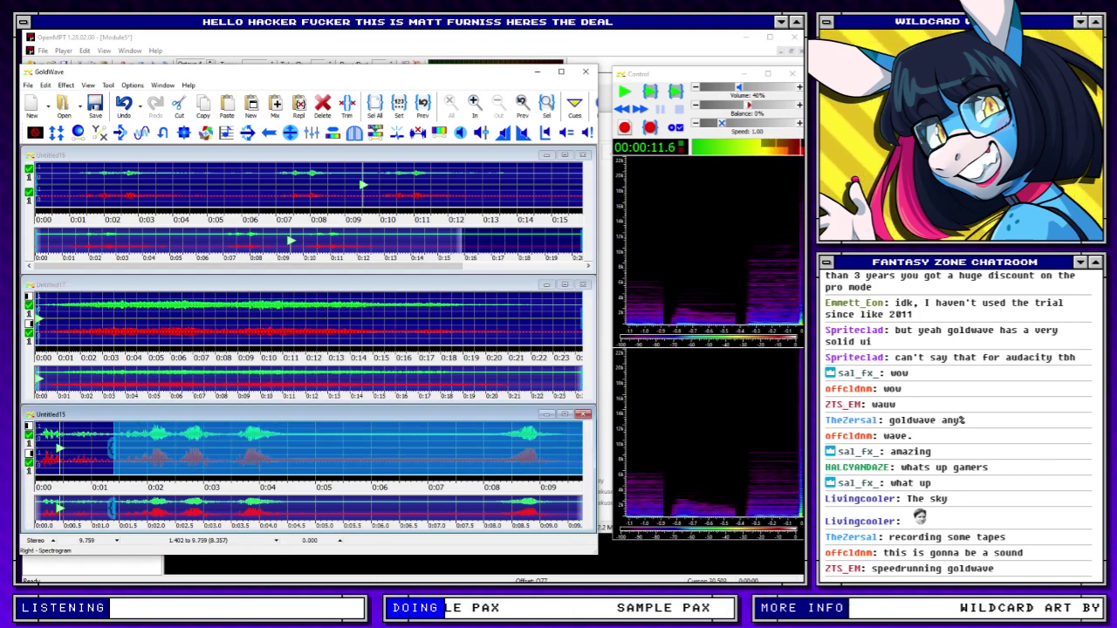
# Play Untitled16 briefly, show its full length, and close Untitled15 without saving
pyautogui.click(311, 291)
pyautogui.click(203, 159)
pyautogui.press('space')
pyautogui.press('space')
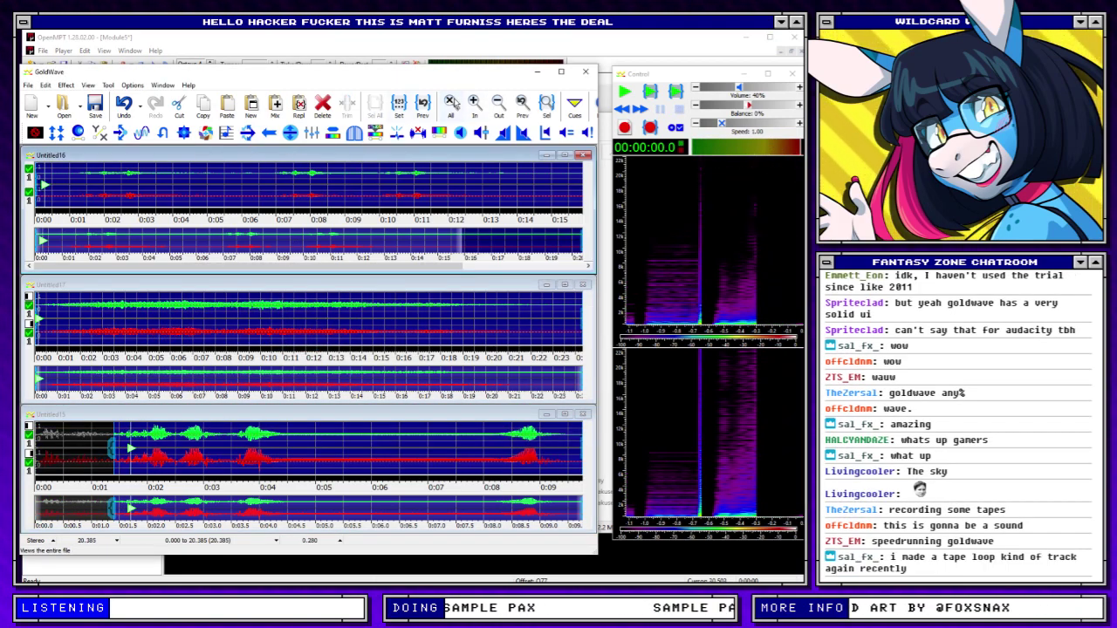
pyautogui.click(453, 103)
pyautogui.click(583, 415)
pyautogui.press('n')
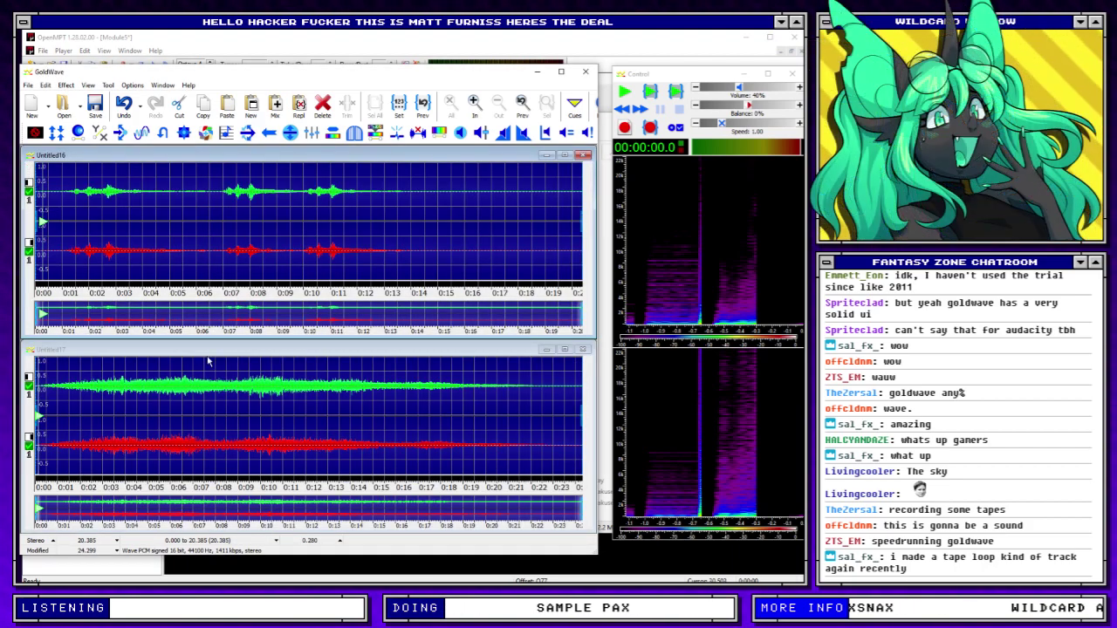
# Apply a volume change to the whole of Untitled17
pyautogui.click(208, 362)
pyautogui.click(481, 133)
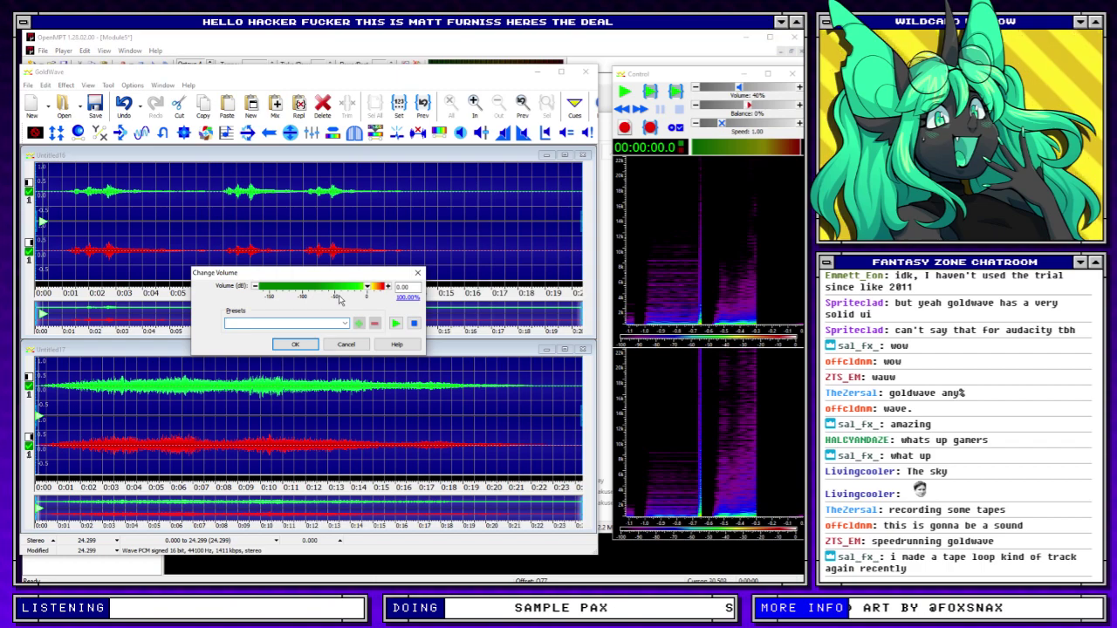
pyautogui.click(295, 344)
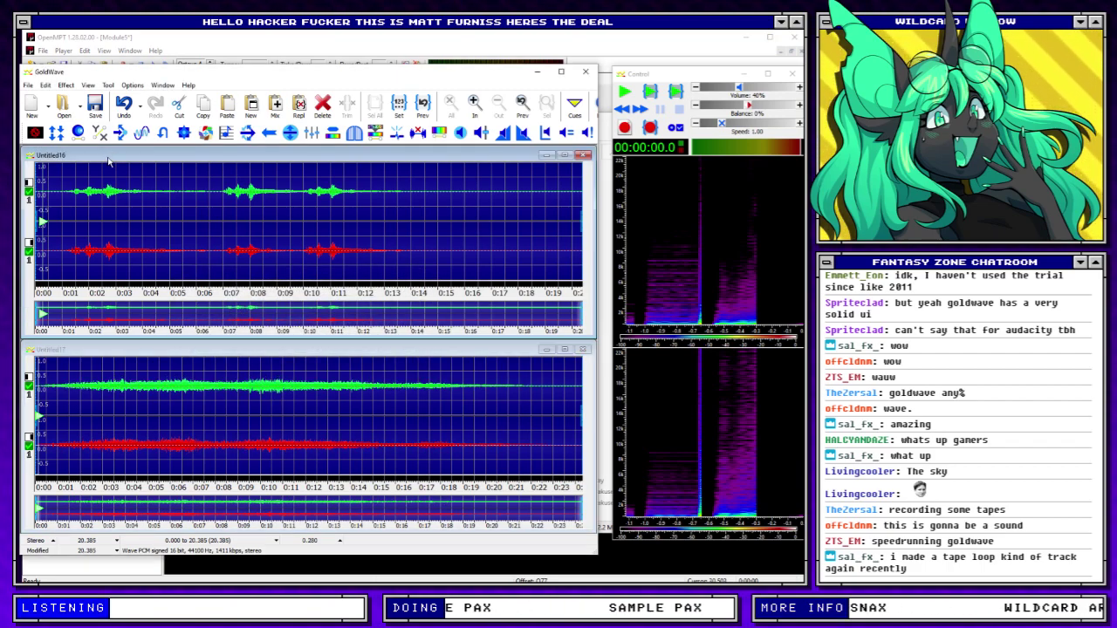
# Try mixing the copied Untitled16 sound into Untitled17 at about 5 s, then undo the mix
pyautogui.click(148, 405)
pyautogui.click(275, 107)
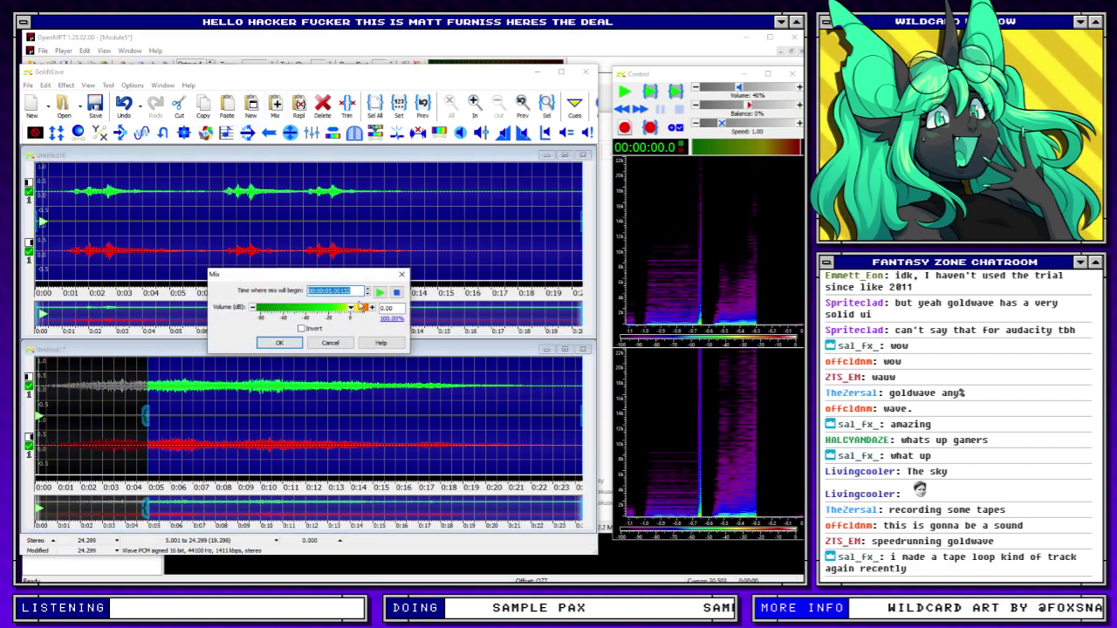
pyautogui.click(279, 343)
pyautogui.hotkey('ctrl', 'z')
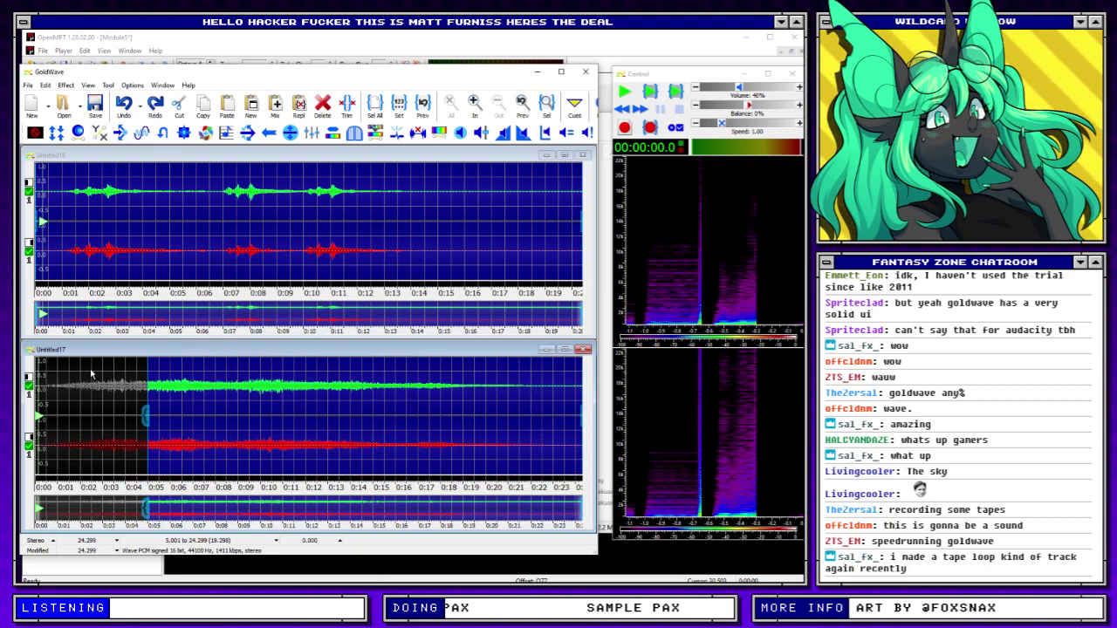
pyautogui.hotkey('ctrl', 'z')
pyautogui.hotkey('ctrl', 'a')
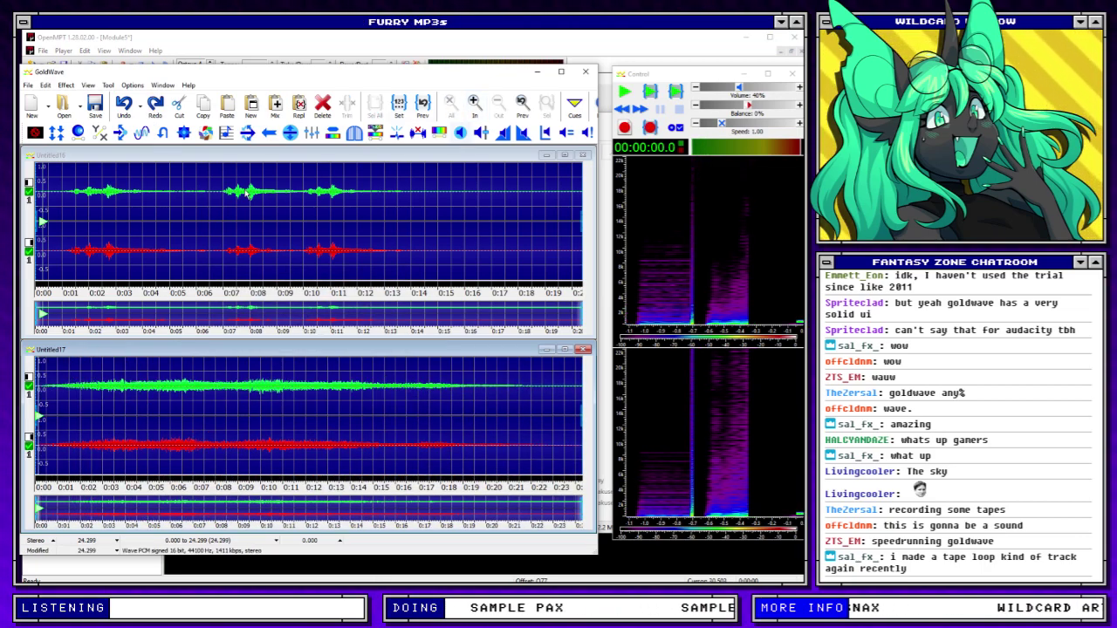
# Mix the copied Untitled16 sound into Untitled17 at about 2.6 s and close Untitled16
pyautogui.click(96, 390)
pyautogui.hotkey('ctrl', 'm')
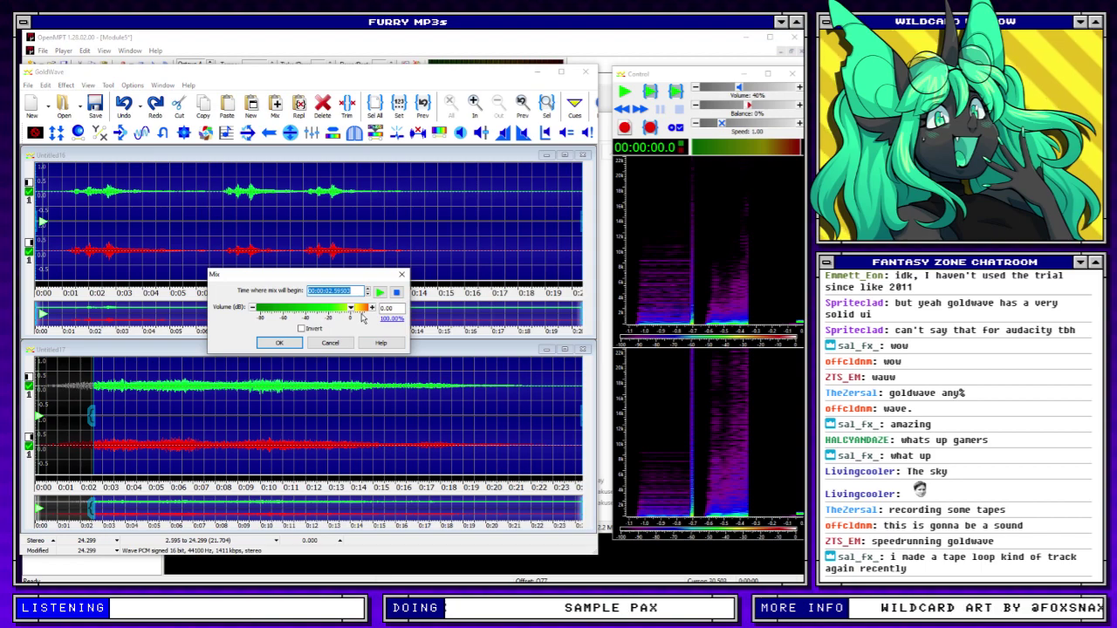
pyautogui.press('Return')
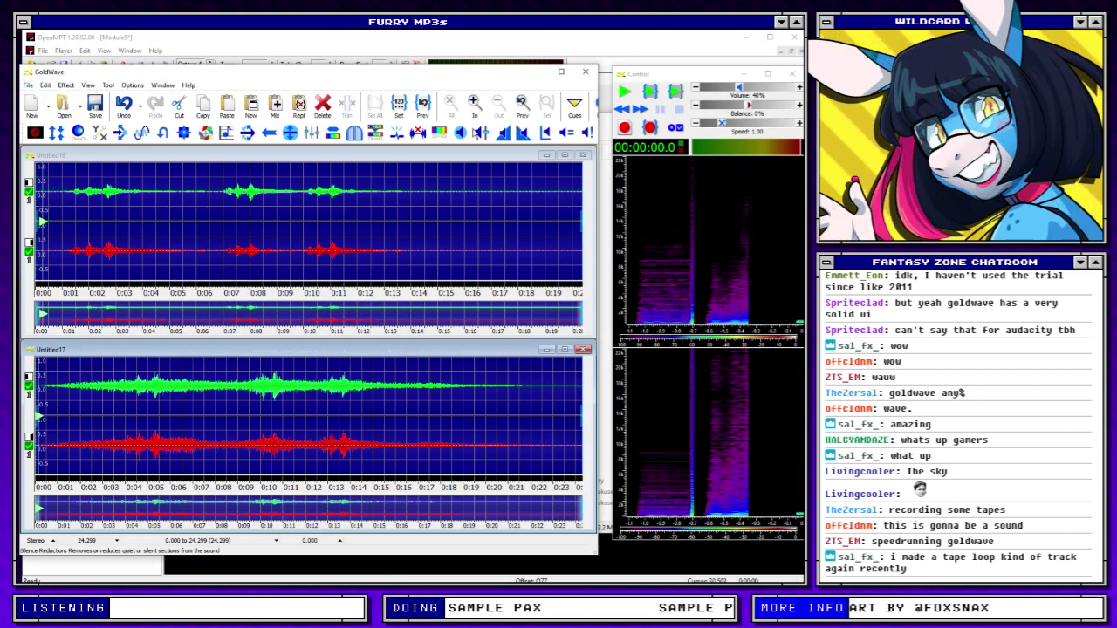
pyautogui.click(583, 156)
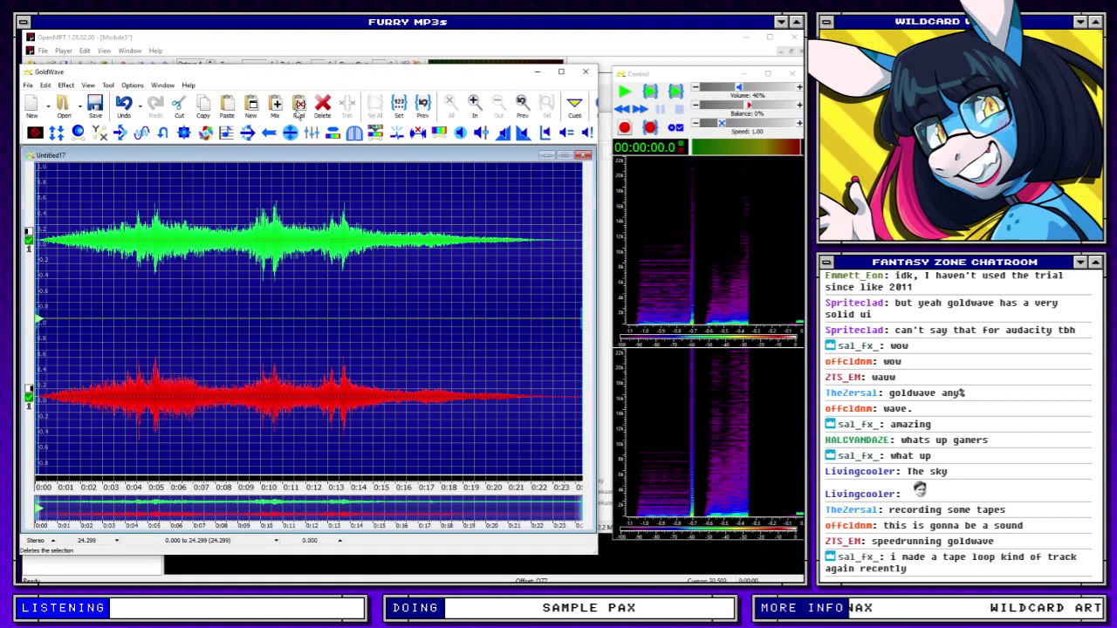
# Paste a copy of the layered sound into a new file and apply the Dynamics preset "Mid-level scratch and crackle" to it
pyautogui.click(250, 105)
pyautogui.click(66, 84)
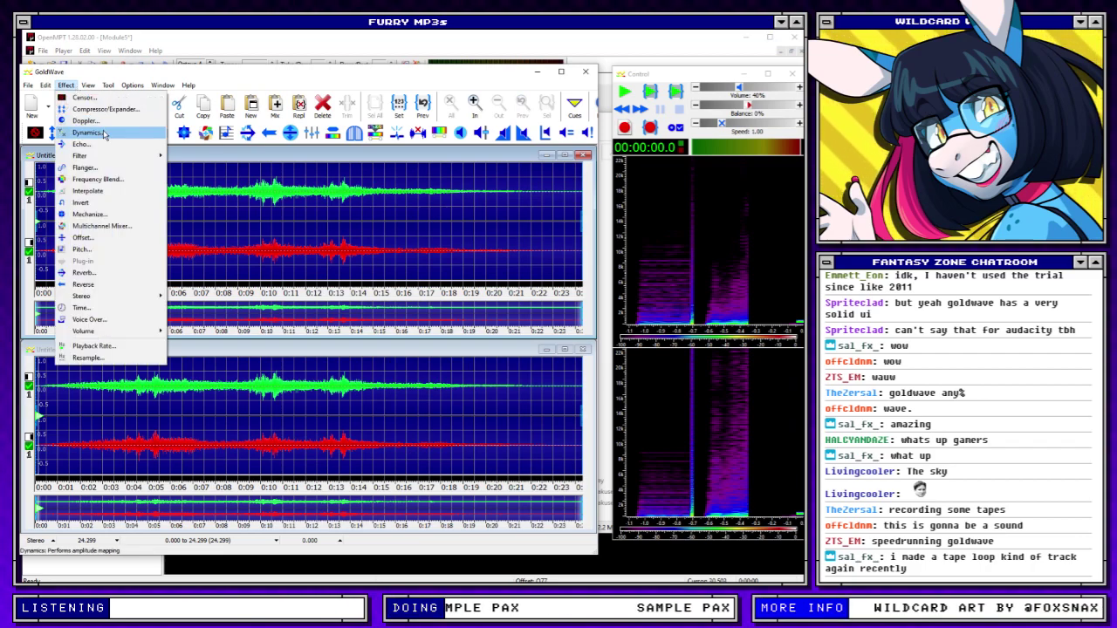
pyautogui.click(87, 133)
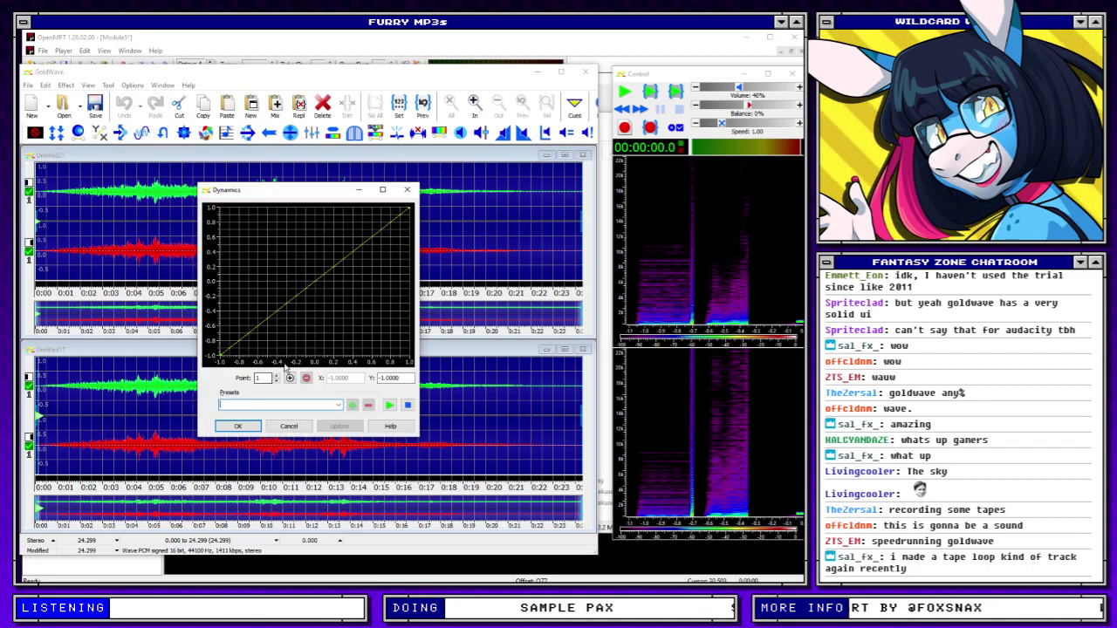
pyautogui.click(337, 407)
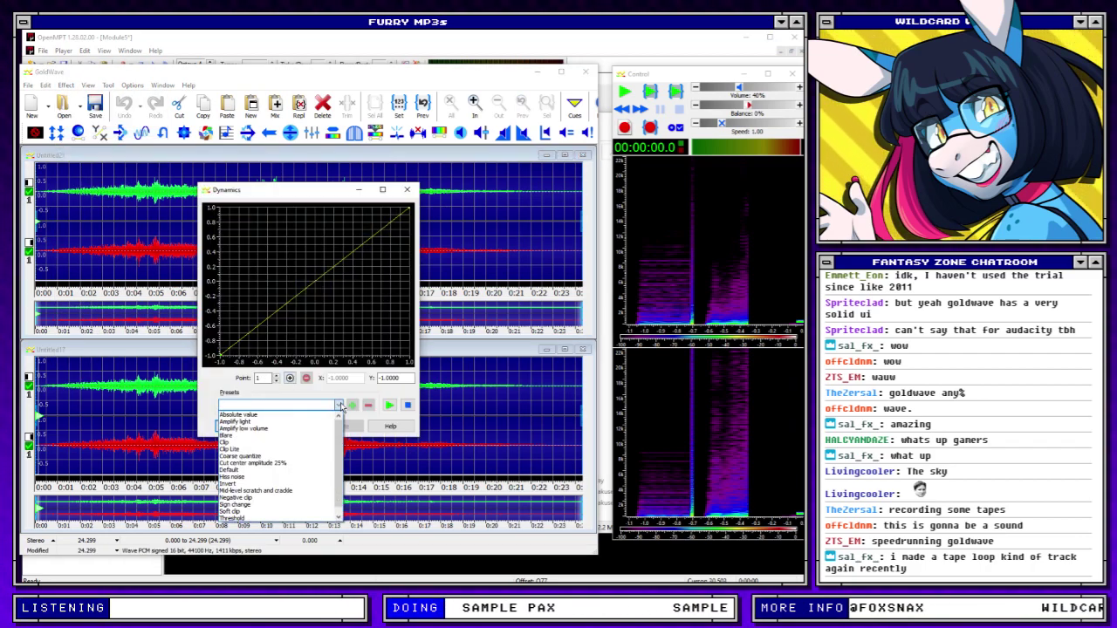
pyautogui.scroll(-1, 301, 497)
pyautogui.click(293, 485)
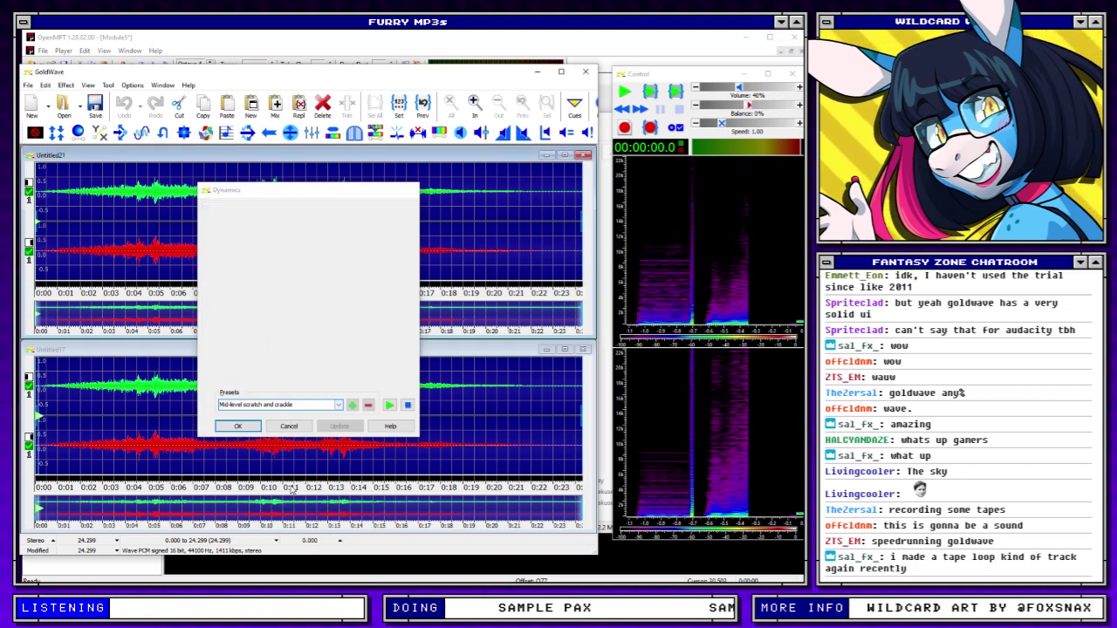
pyautogui.click(237, 425)
# Apply a second Dynamics preset to Untitled21 that leaves only the loudest peaks
pyautogui.click(66, 85)
pyautogui.click(98, 135)
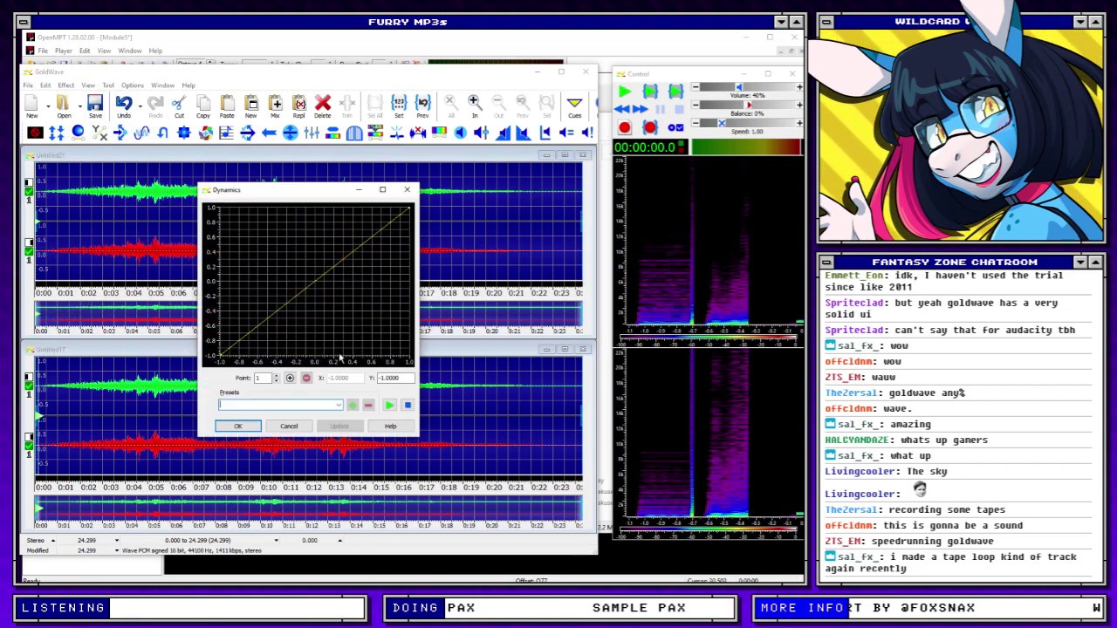
pyautogui.click(339, 406)
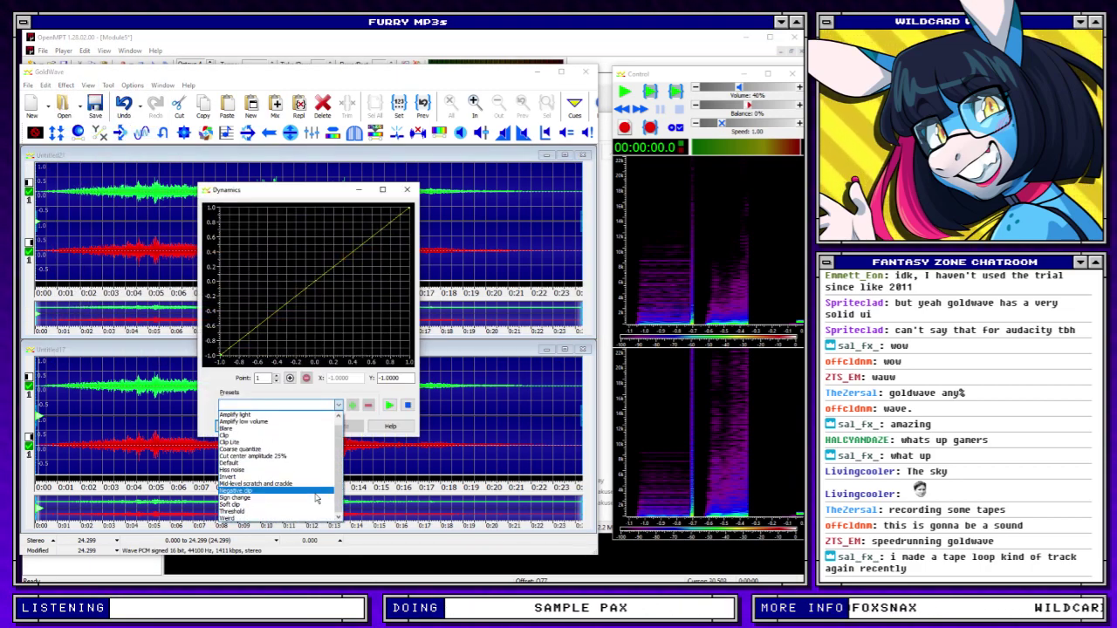
pyautogui.click(261, 518)
pyautogui.click(237, 425)
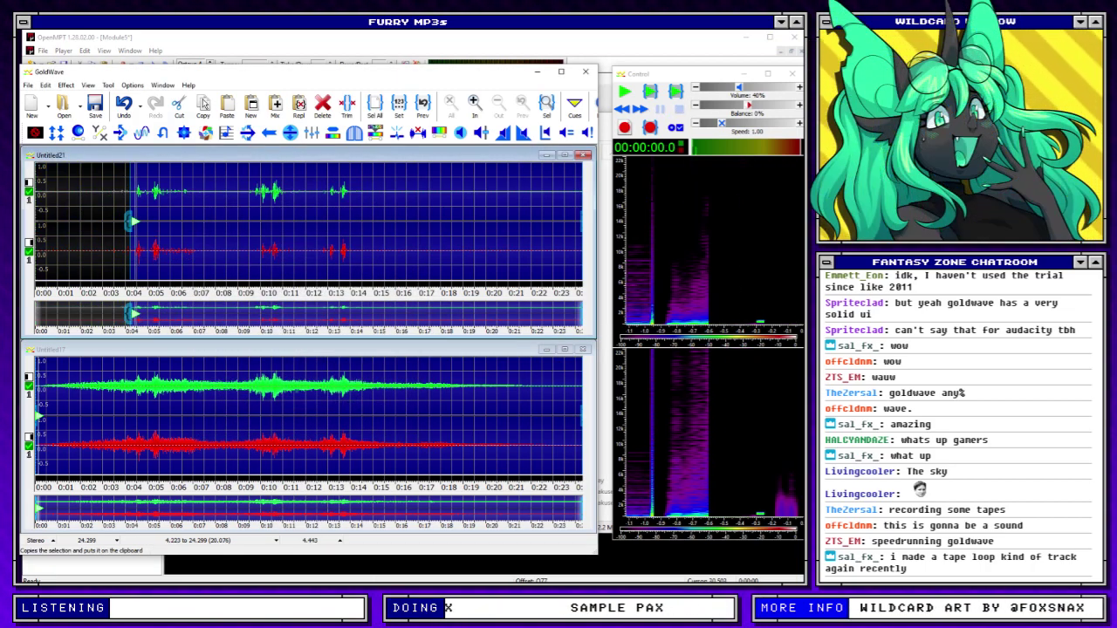
# Try reversing the part of Untitled21 from 4.223 s to its end
pyautogui.click(65, 85)
pyautogui.moveTo(118, 158)
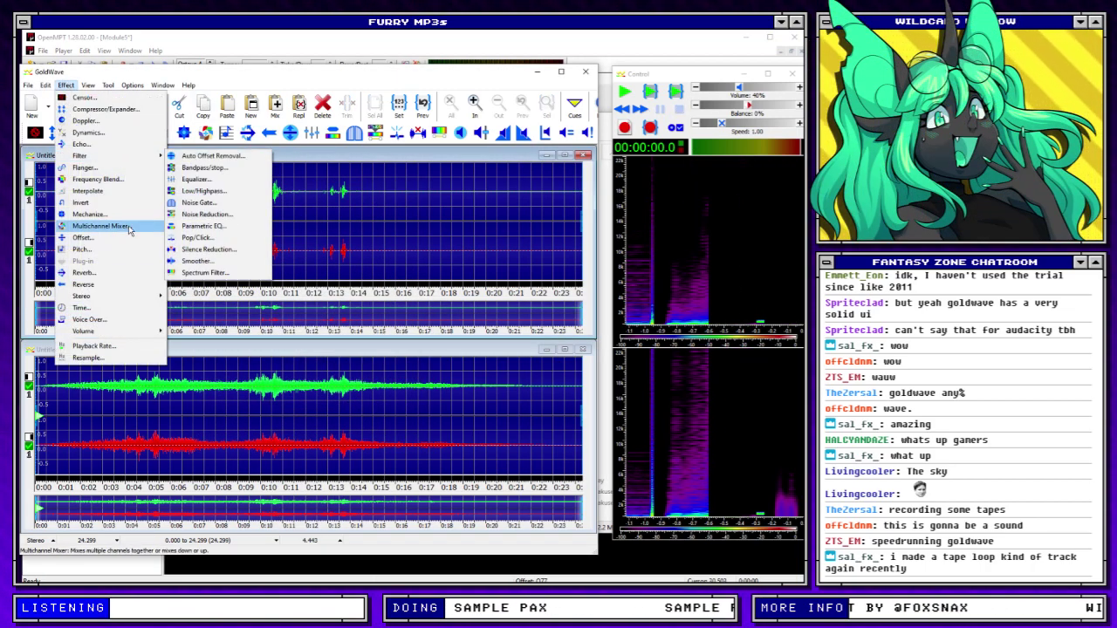
pyautogui.click(115, 286)
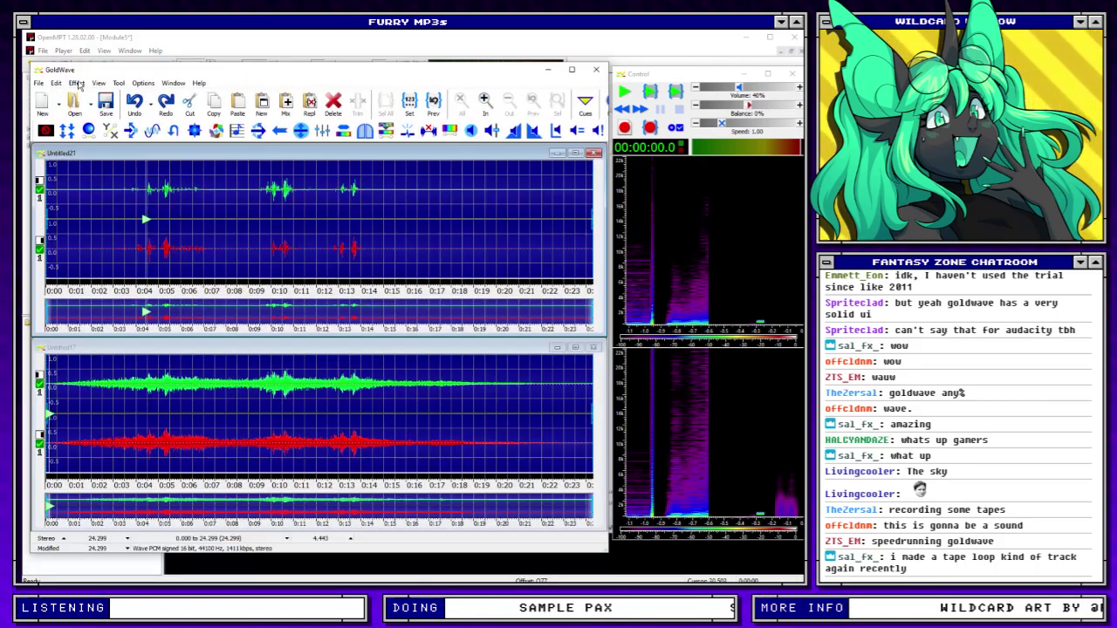
pyautogui.click(78, 83)
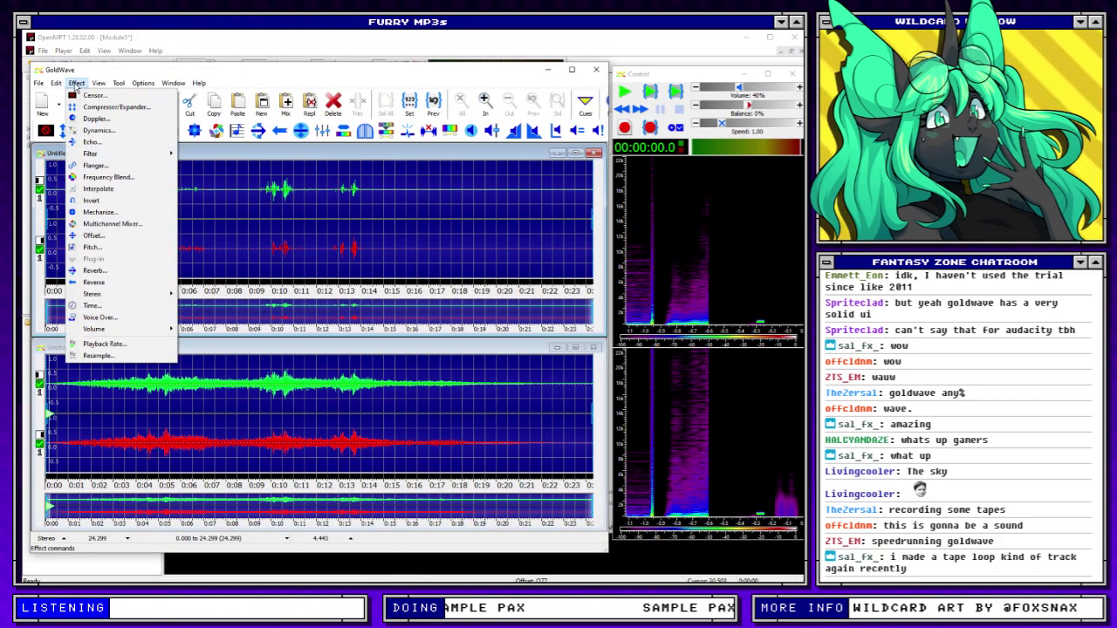
pyautogui.click(76, 86)
# Reverse the whole of Untitled21 and trim away everything before about 9.3 s
pyautogui.click(266, 206)
pyautogui.press('space')
pyautogui.hotkey('ctrl', 'a')
pyautogui.press('space')
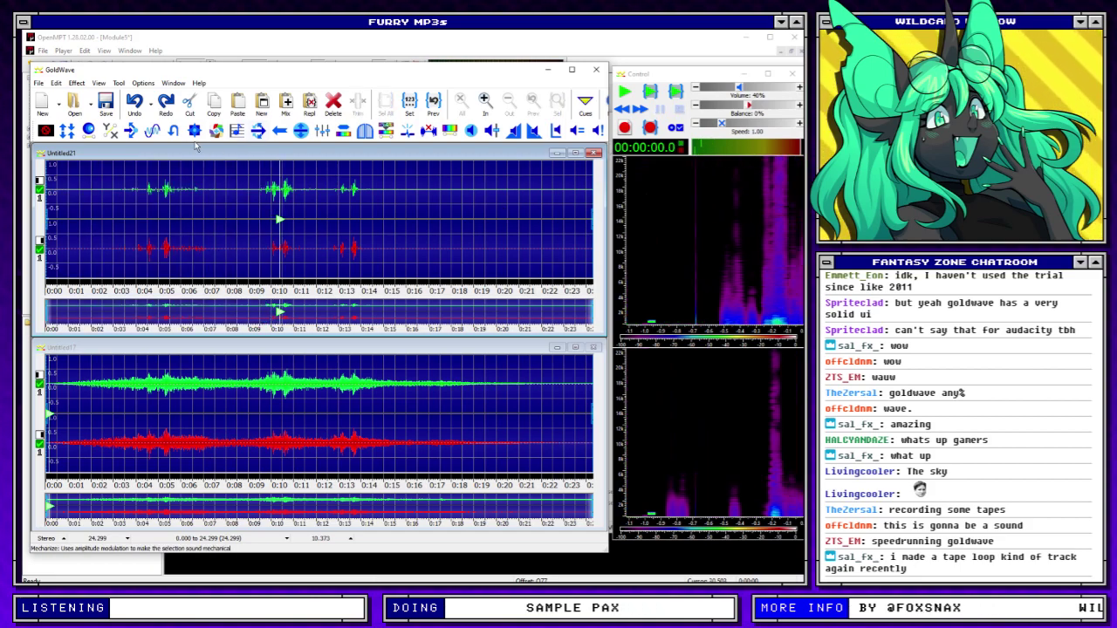
pyautogui.click(280, 130)
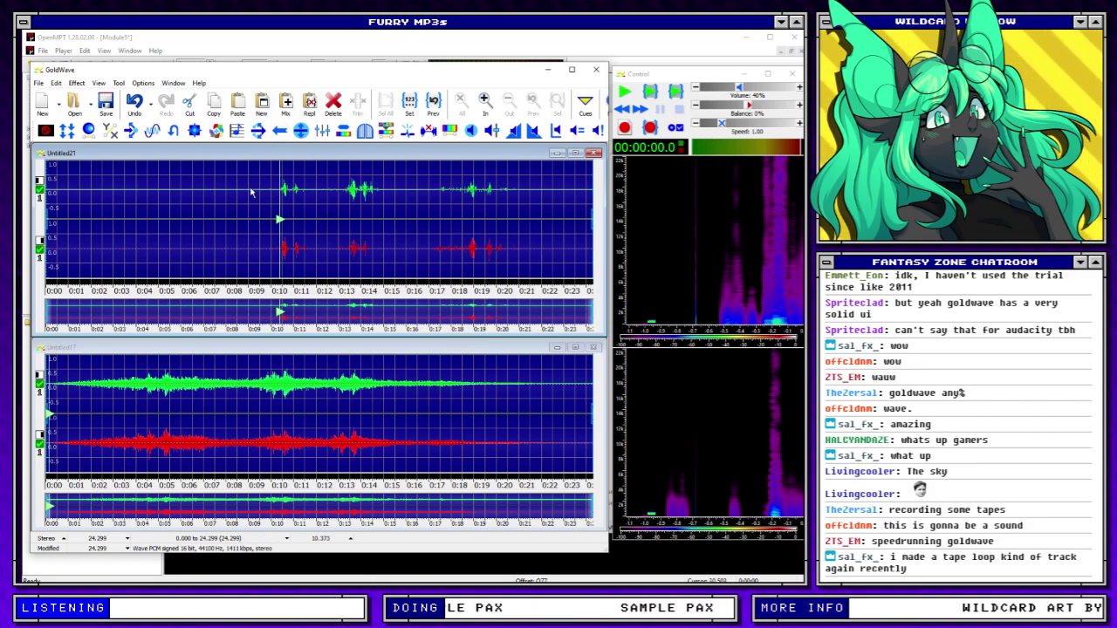
pyautogui.click(253, 192)
pyautogui.click(358, 105)
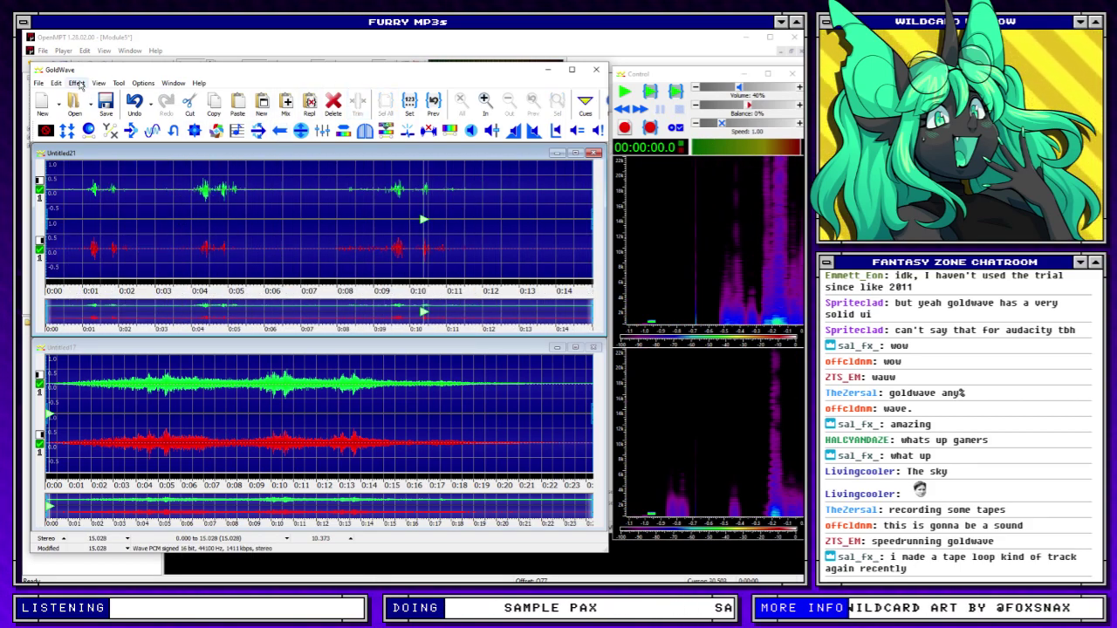
# Apply an Echo to Untitled21 with 10 echoes and a 0.1 s delay
pyautogui.click(77, 83)
pyautogui.click(96, 144)
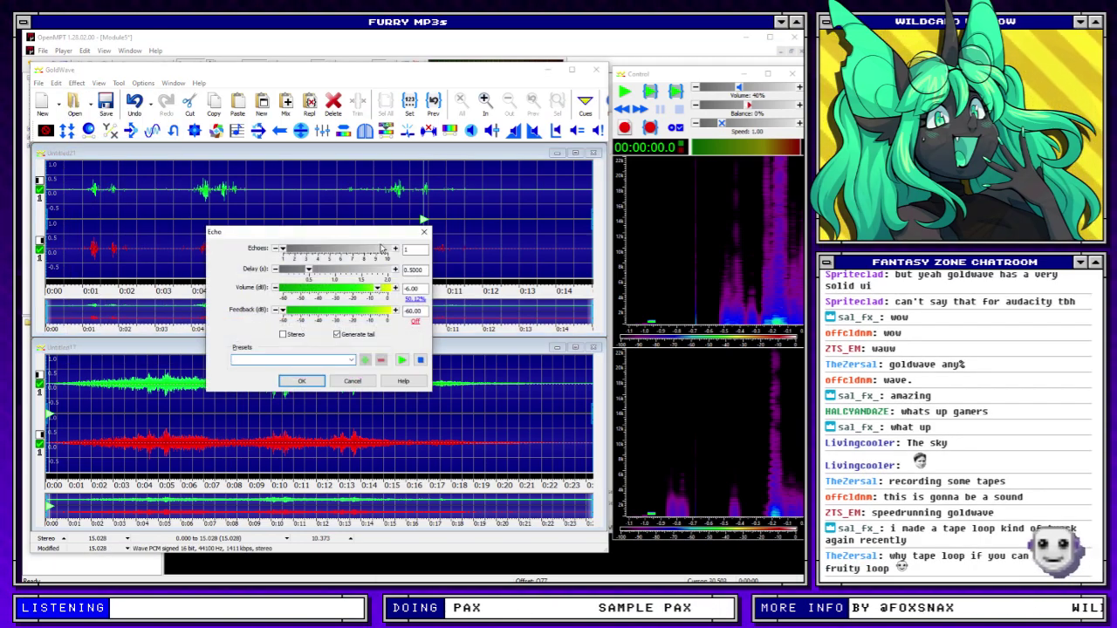
pyautogui.click(382, 249)
pyautogui.doubleClick(419, 270)
pyautogui.write('0.1')
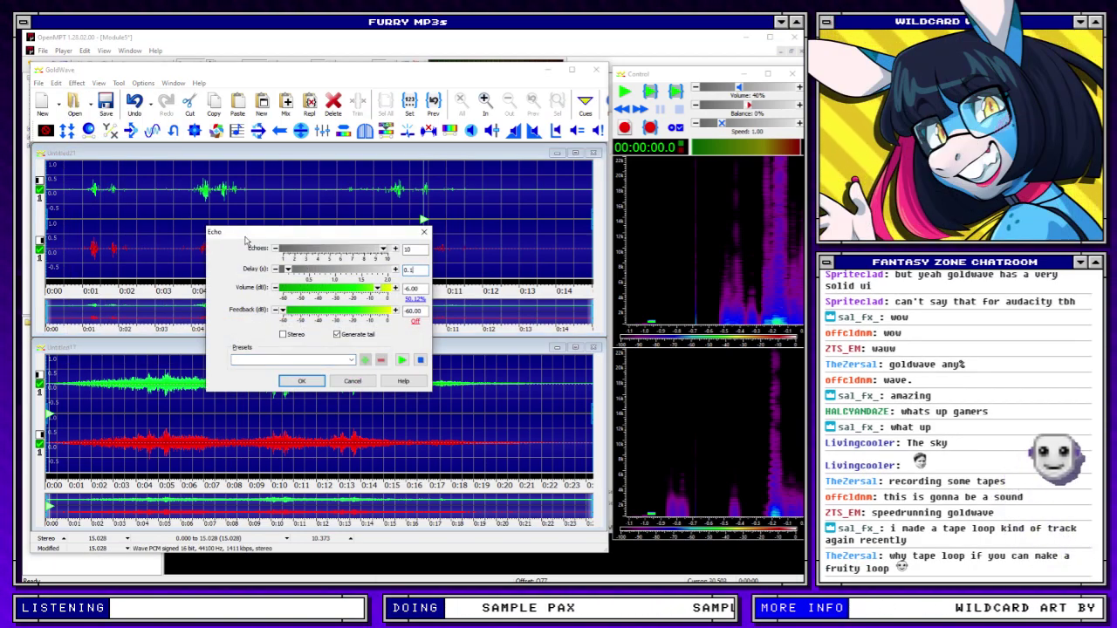
pyautogui.press('Return')
# Add Reverb to Untitled21 with a 6 s reverb time, -21 dB volume and 1.81 delay scale, and play the result
pyautogui.click(76, 82)
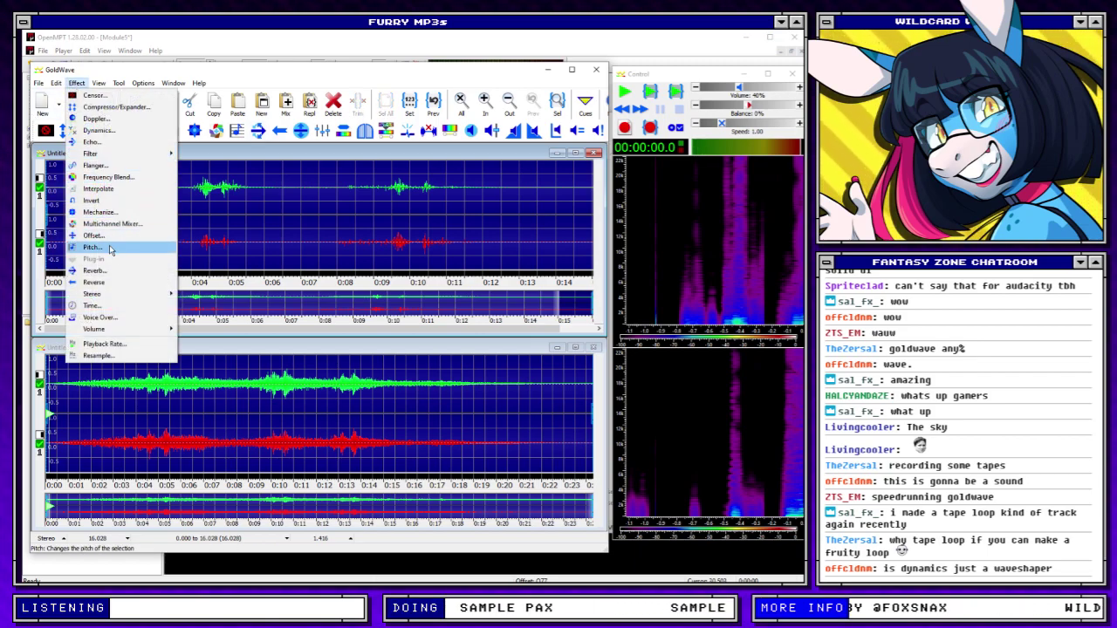
pyautogui.click(96, 270)
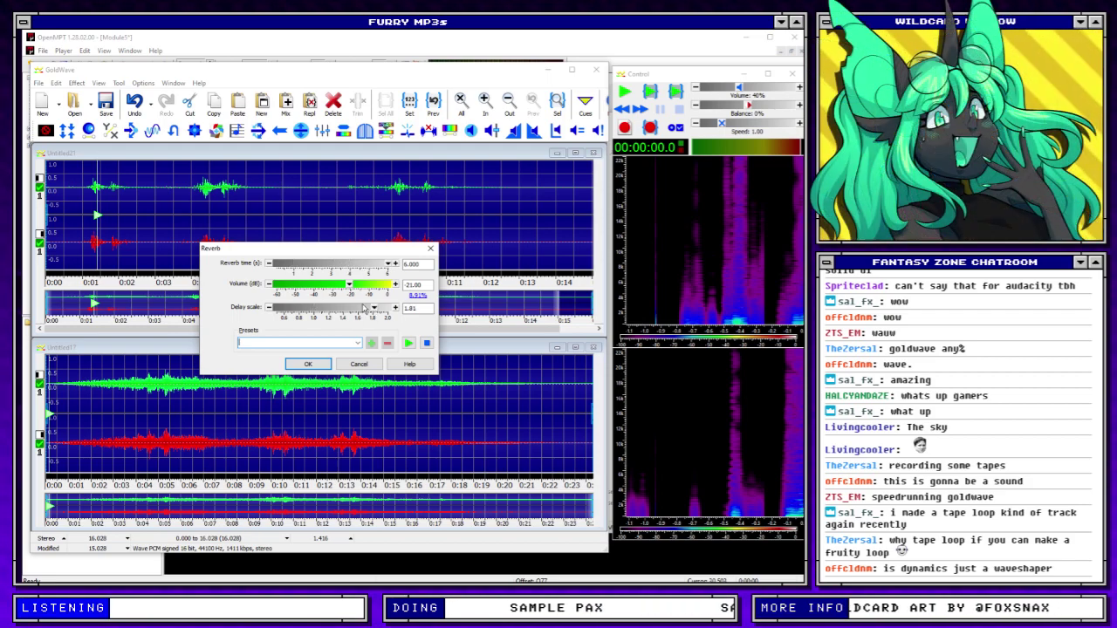
pyautogui.press('Return')
pyautogui.click(93, 199)
pyautogui.press('space')
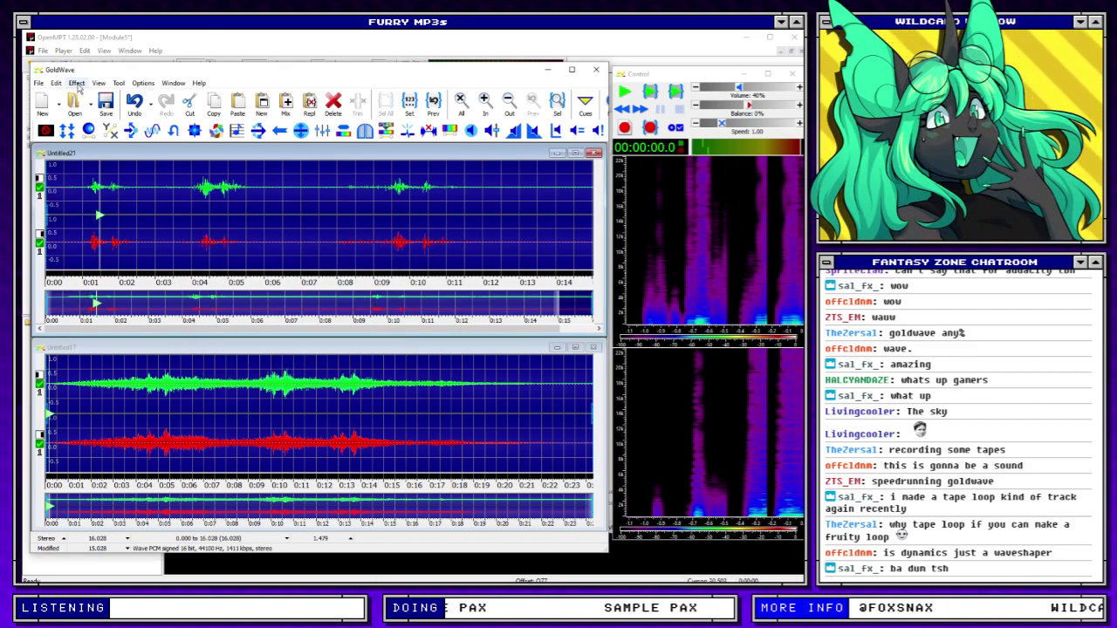
# Apply a static bandpass filter with steepness 5 to Untitled21 and play the result
pyautogui.click(77, 83)
pyautogui.moveTo(133, 155)
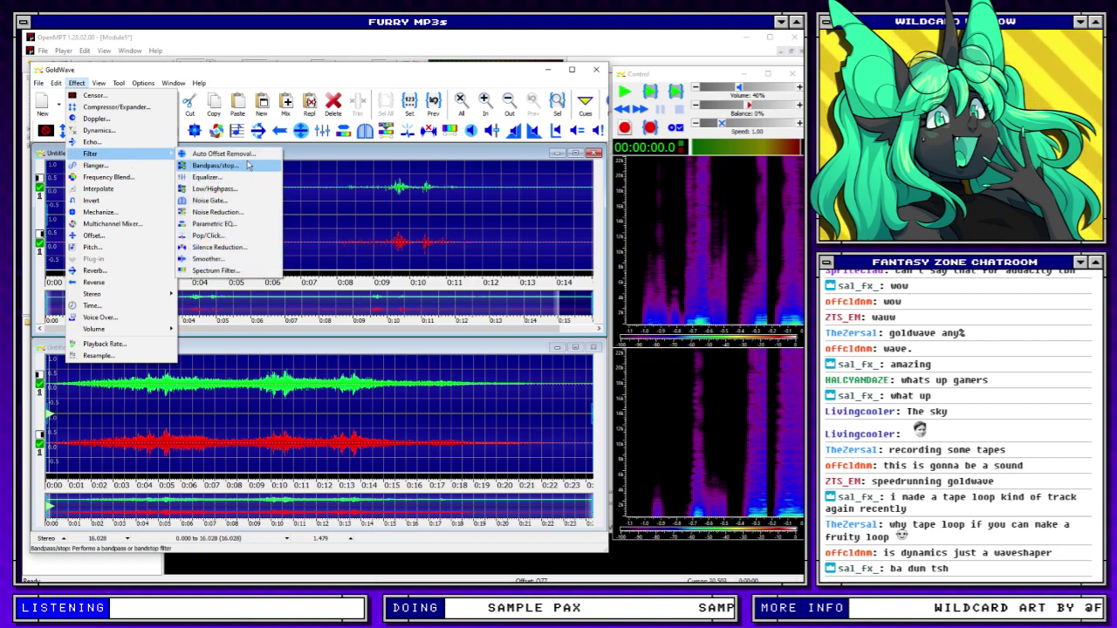
pyautogui.click(226, 164)
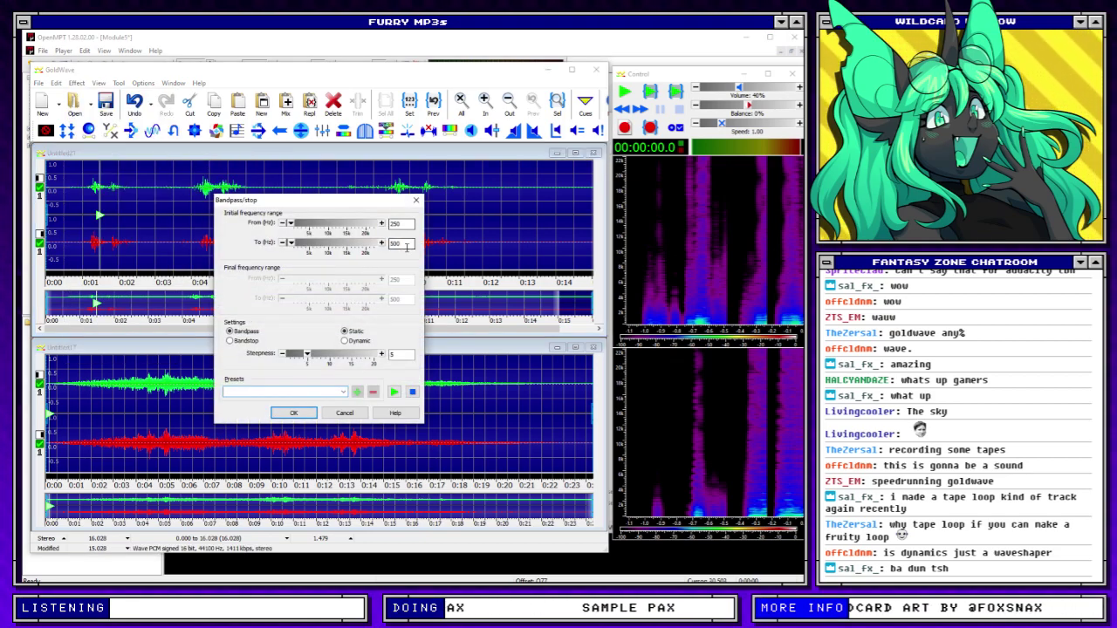
pyautogui.write('70')
pyautogui.press('Return')
pyautogui.press('space')
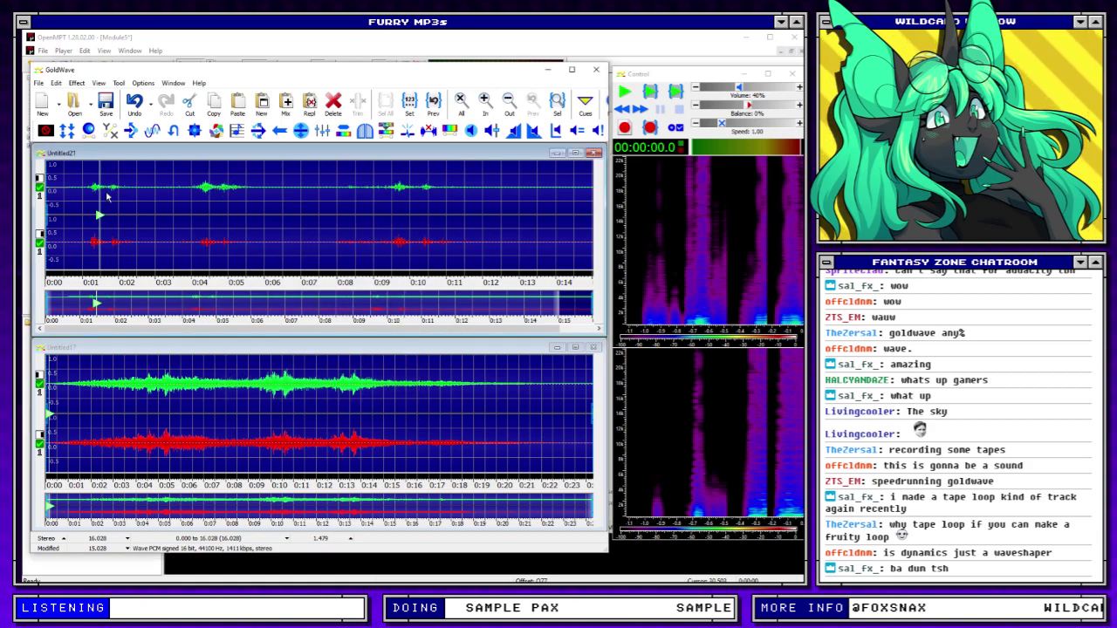
pyautogui.press('space')
# Play Untitled17 from about 4.4 s, then mix the copied Untitled21 sound into it at about 6.4 s with 3 dB volume
pyautogui.click(147, 395)
pyautogui.press('space')
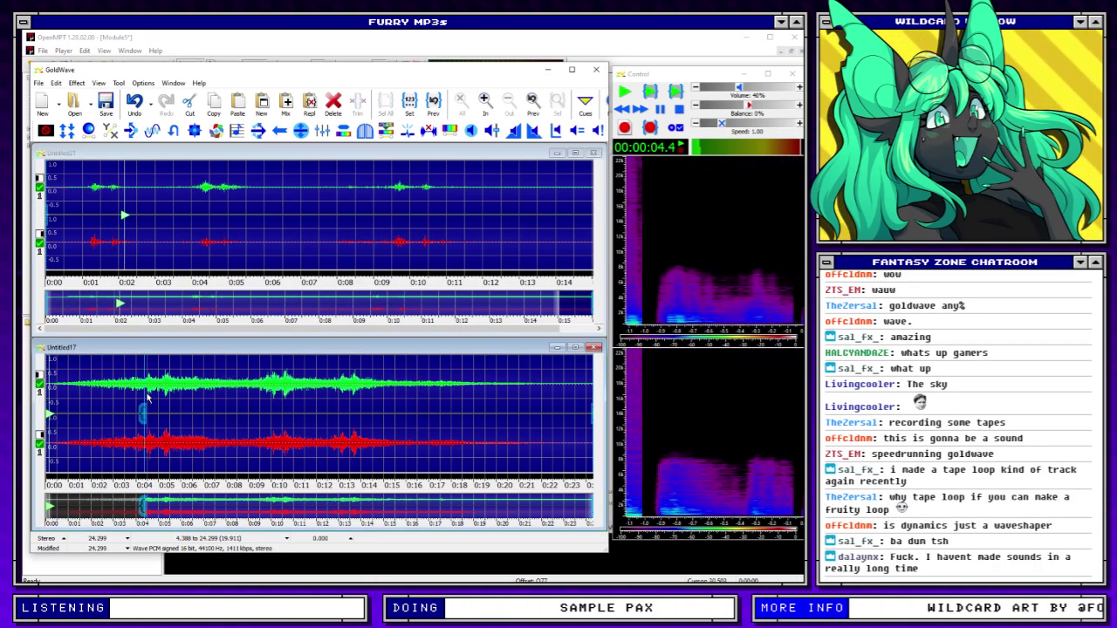
pyautogui.press('space')
pyautogui.click(191, 393)
pyautogui.click(285, 103)
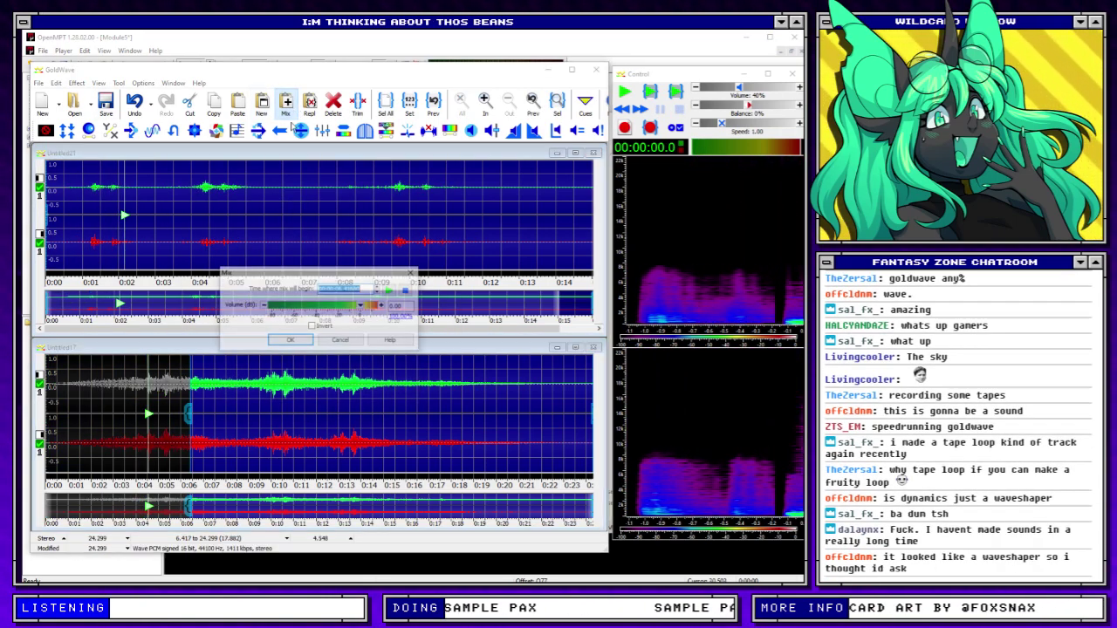
pyautogui.press('Return')
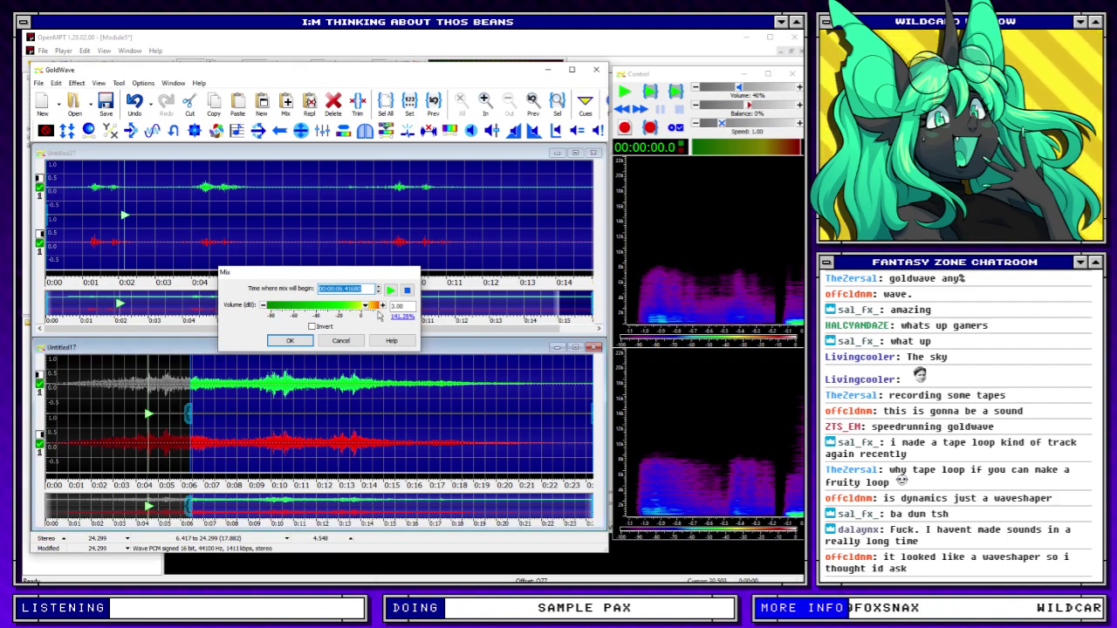
# Play the whole of Untitled17 from its start and set the playback volume to 80%
pyautogui.hotkey('ctrl', 'a')
pyautogui.press('space')
pyautogui.click(768, 74)
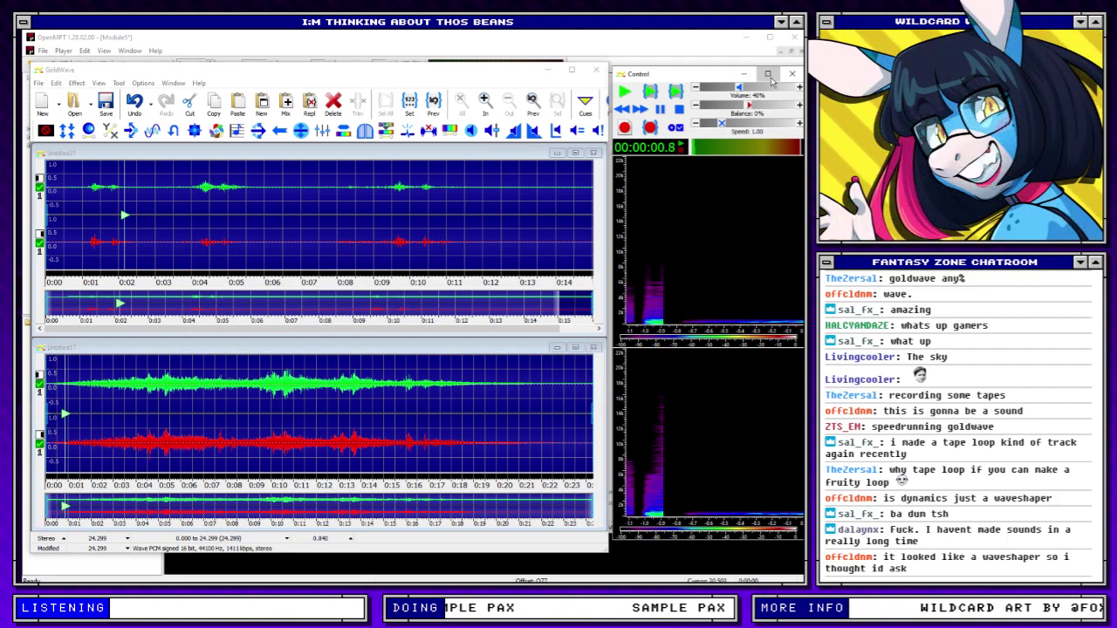
pyautogui.doubleClick(742, 40)
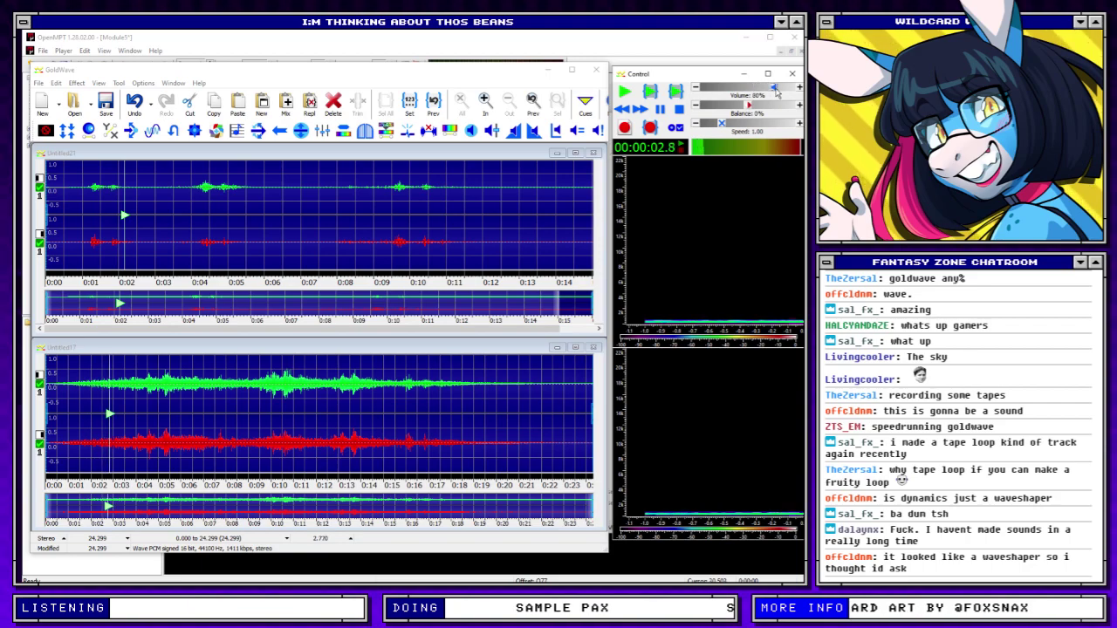